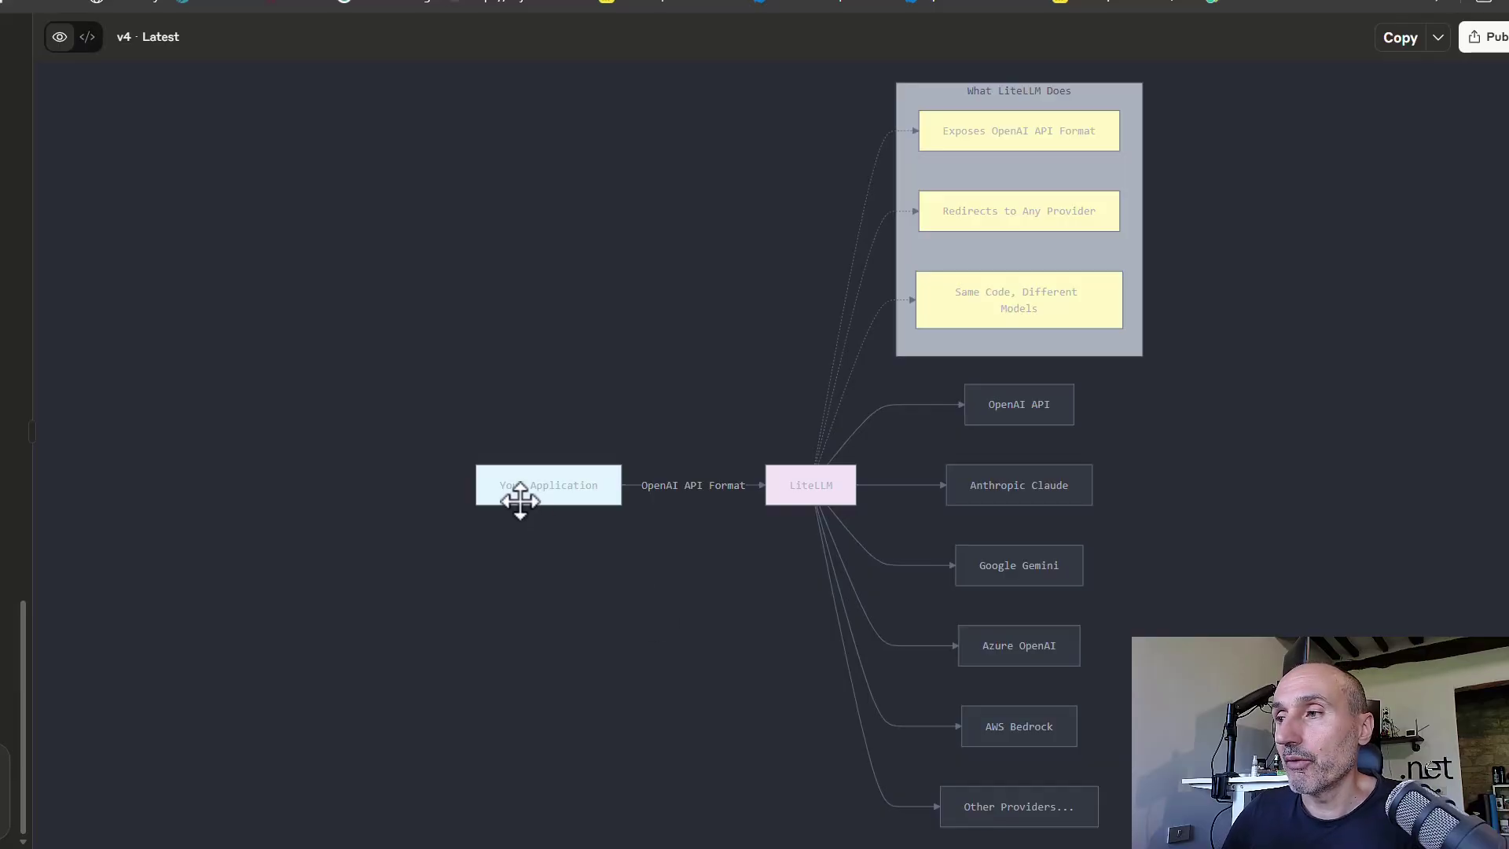
drag(511, 484, 621, 483)
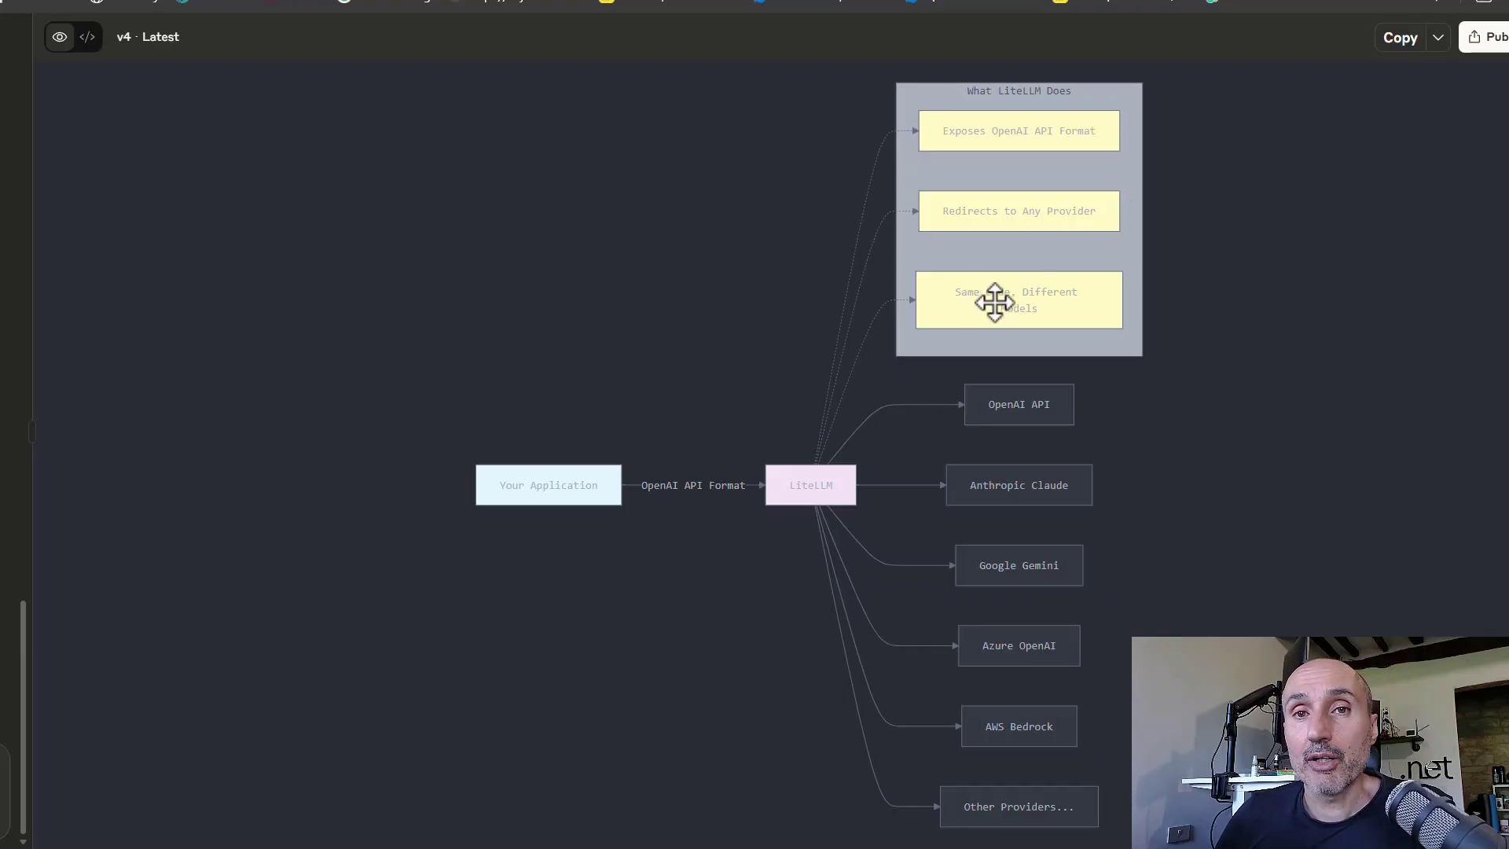
Step: Switch to the docs.litellm.ai Providers page and browse the supported provider list in the sidebar
key(alt+Tab)
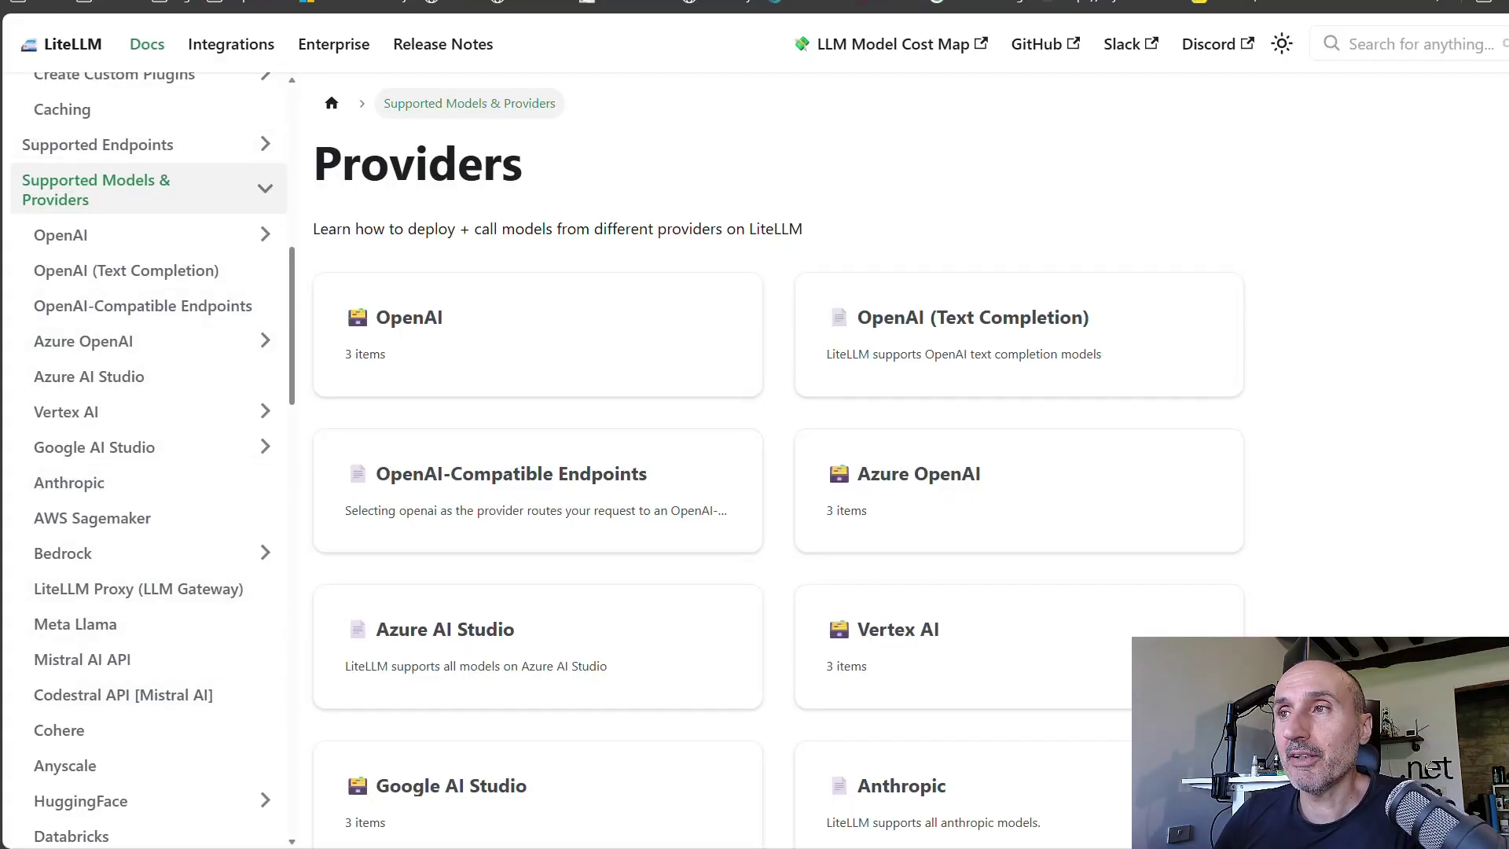
scroll(134, 380, down, 1)
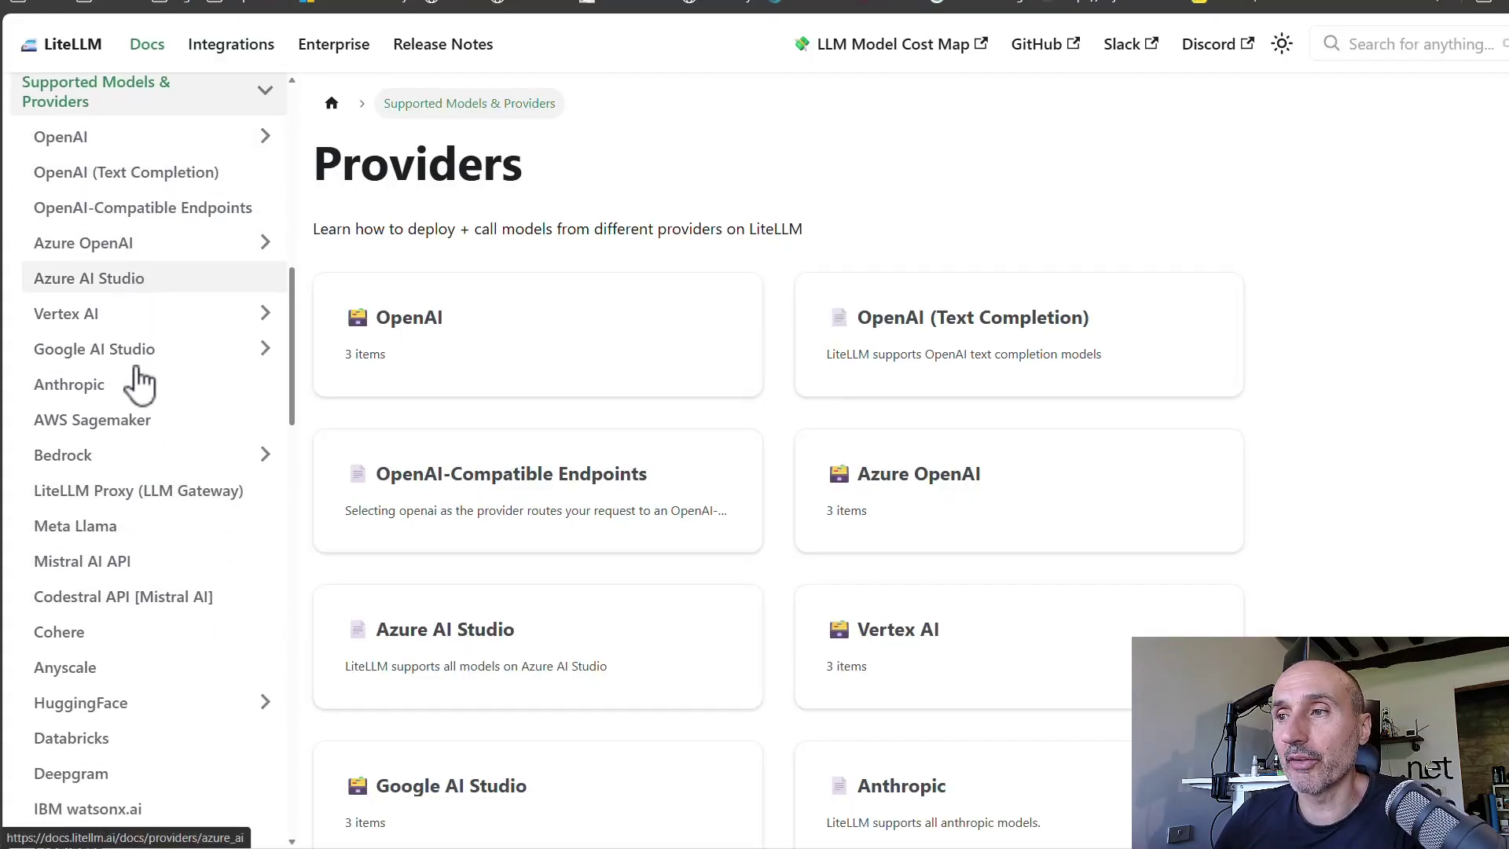
scroll(162, 347, down, 6)
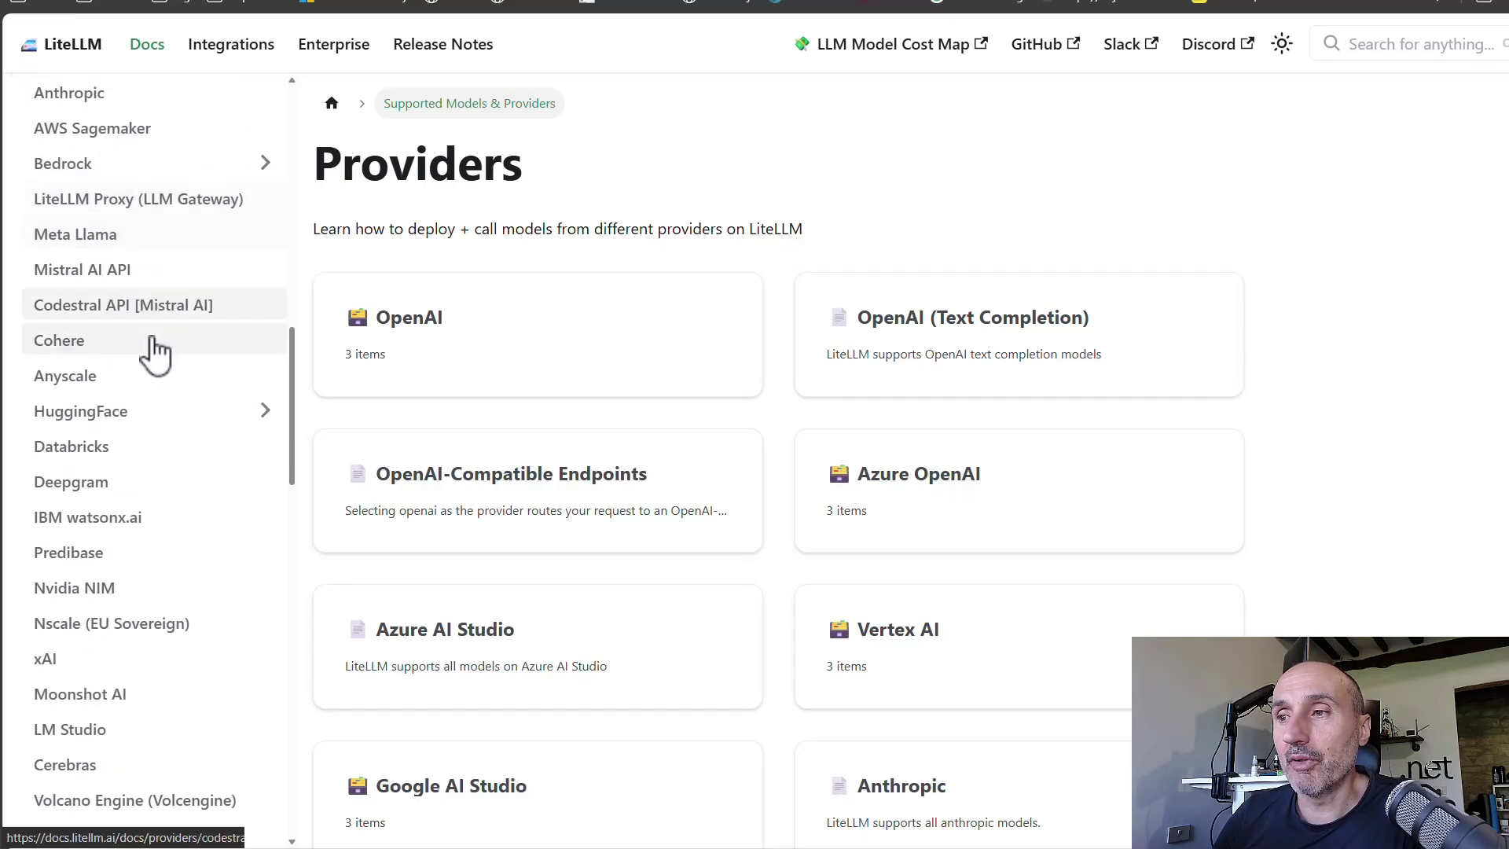
scroll(118, 296, down, 2)
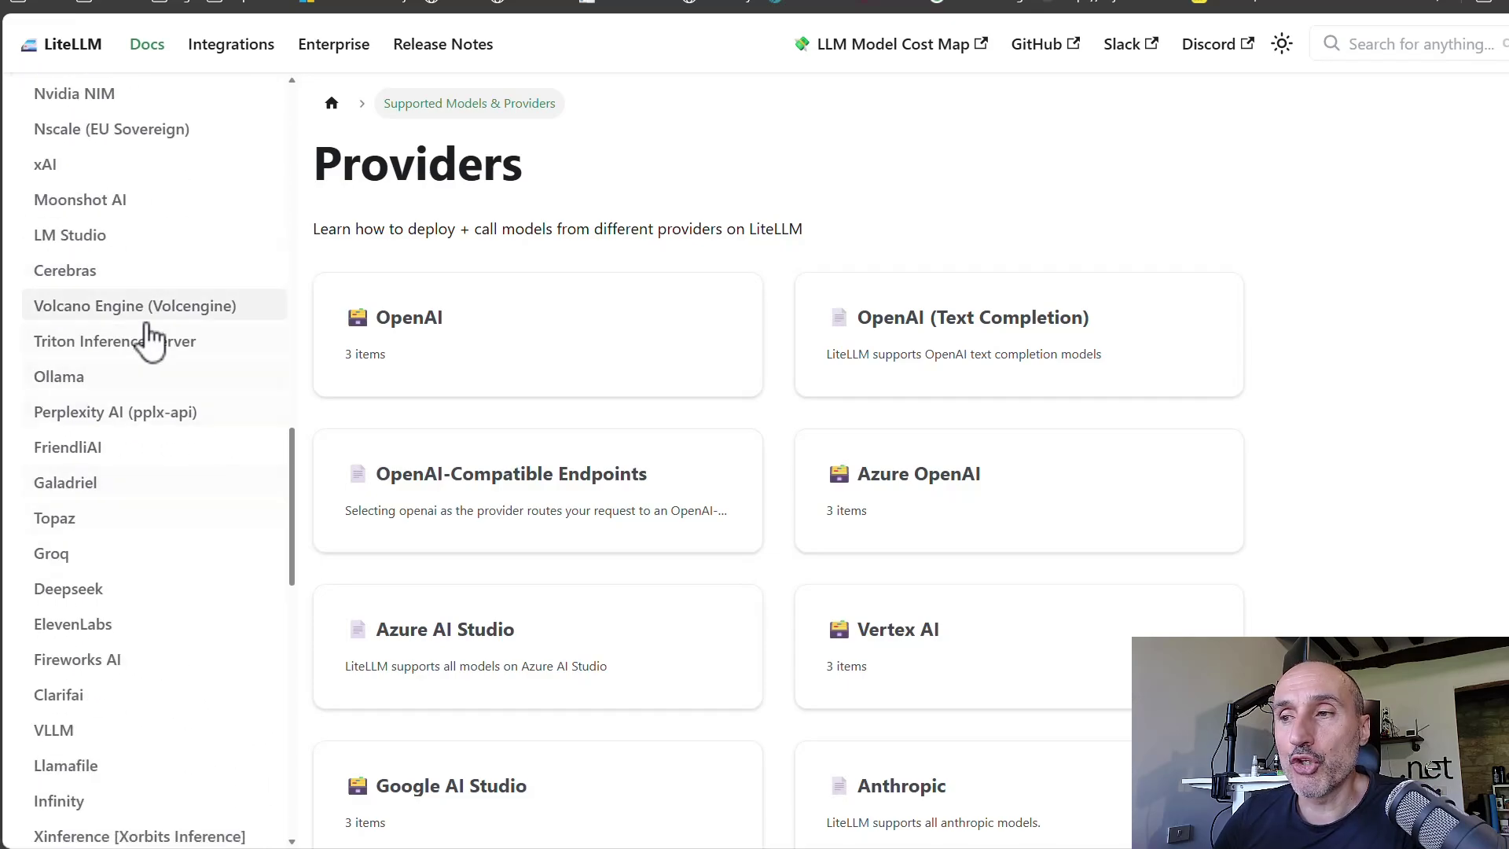
scroll(145, 337, down, 3)
scroll(145, 378, down, 2)
scroll(118, 534, up, 3)
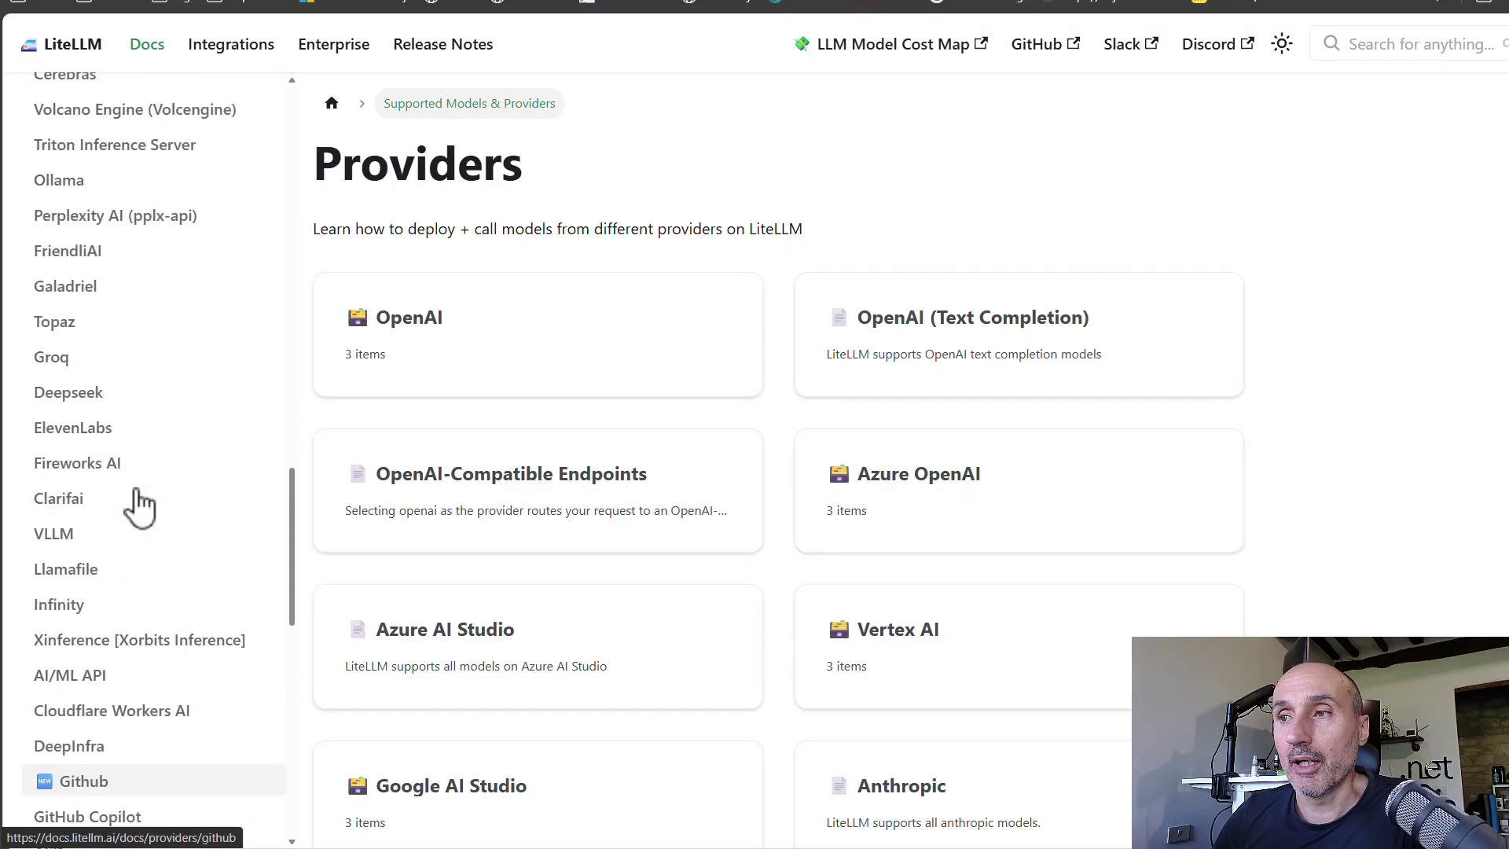
scroll(140, 503, up, 15)
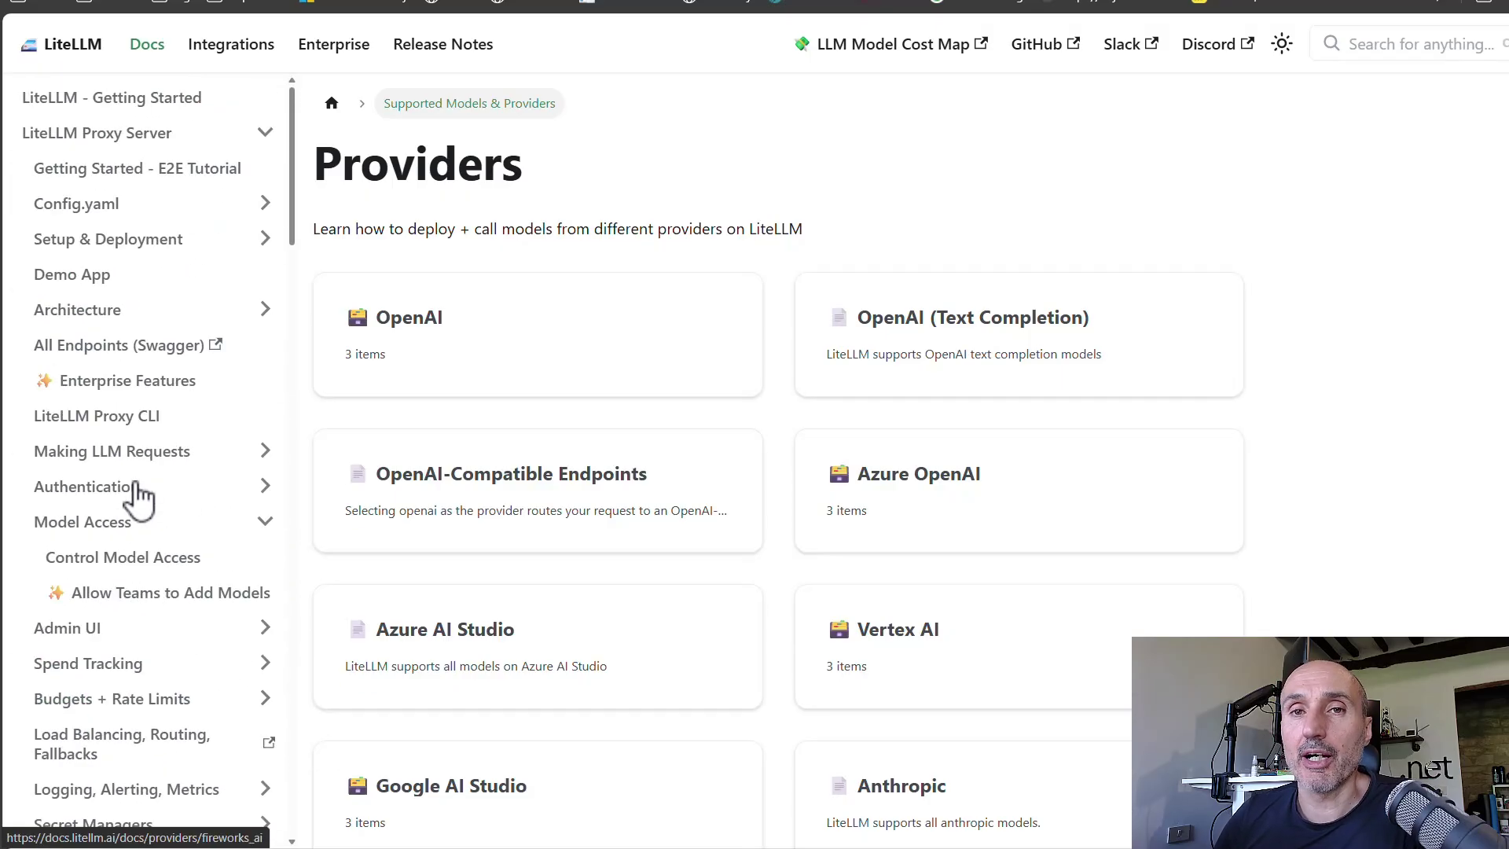
scroll(140, 496, down, 12)
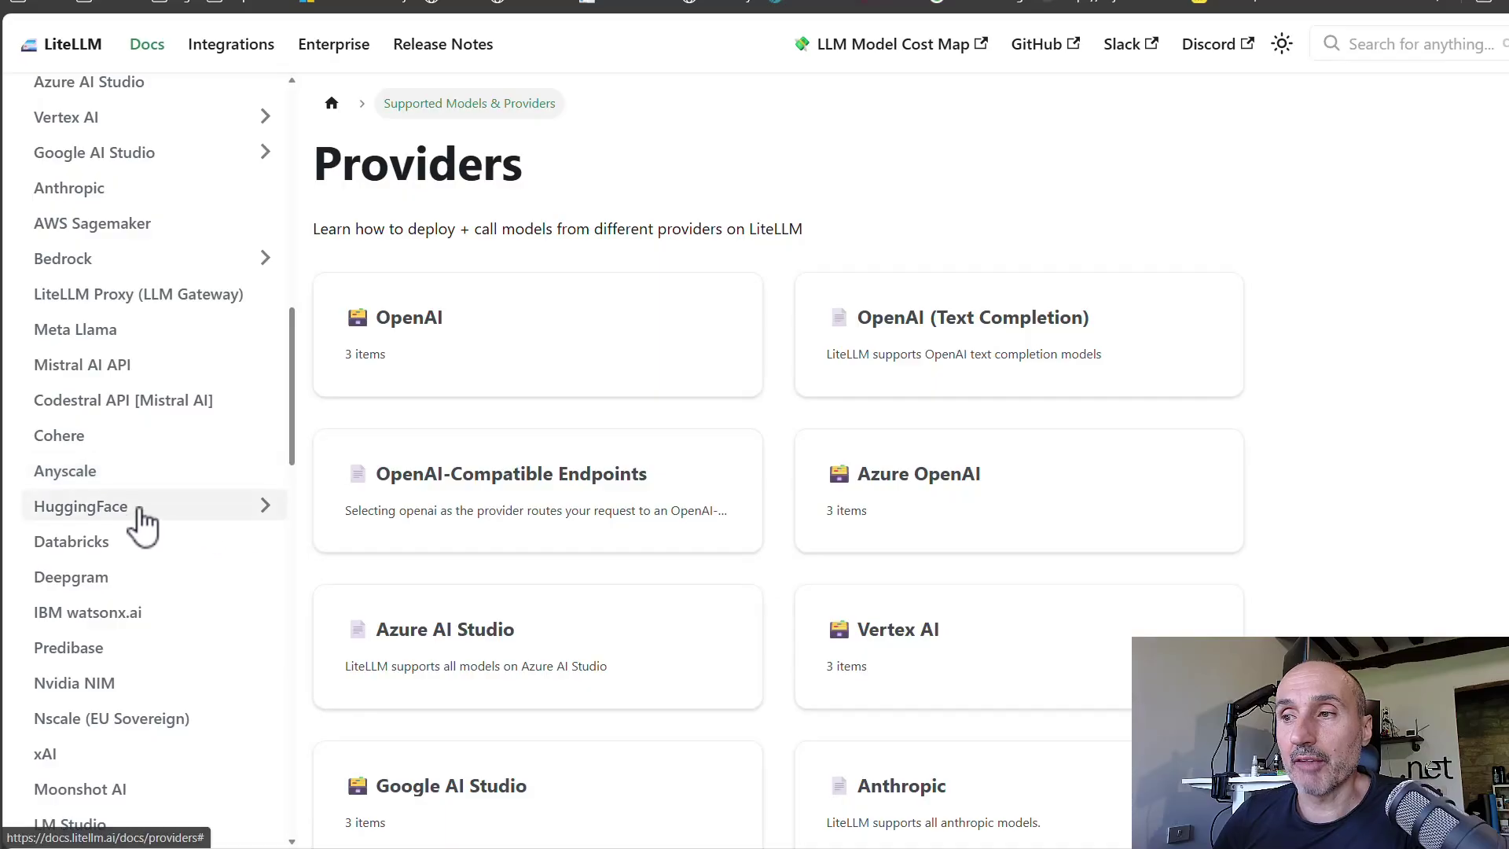
scroll(126, 692, down, 1)
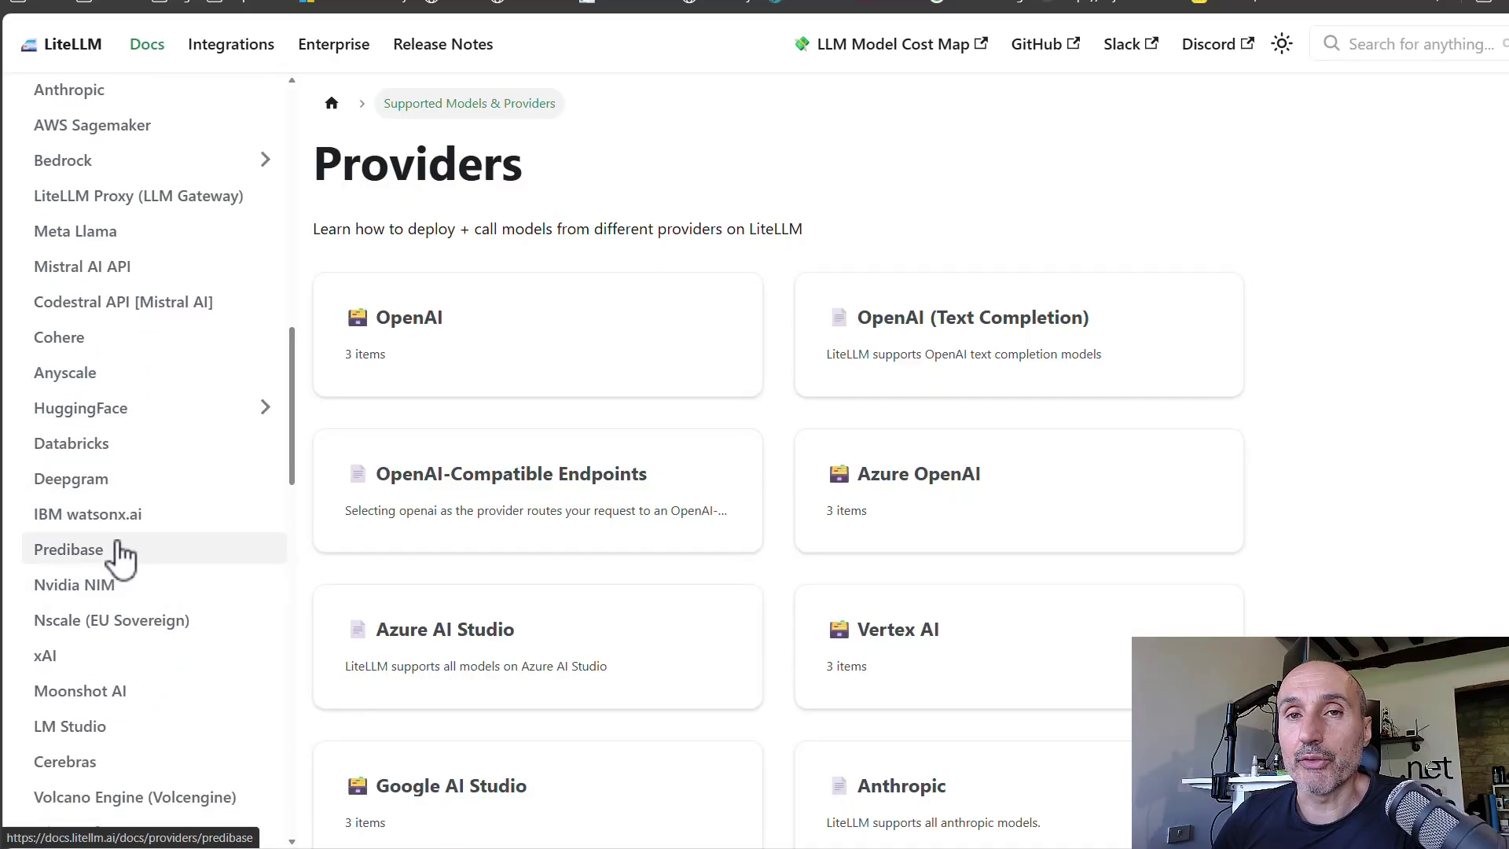
scroll(120, 557, up, 12)
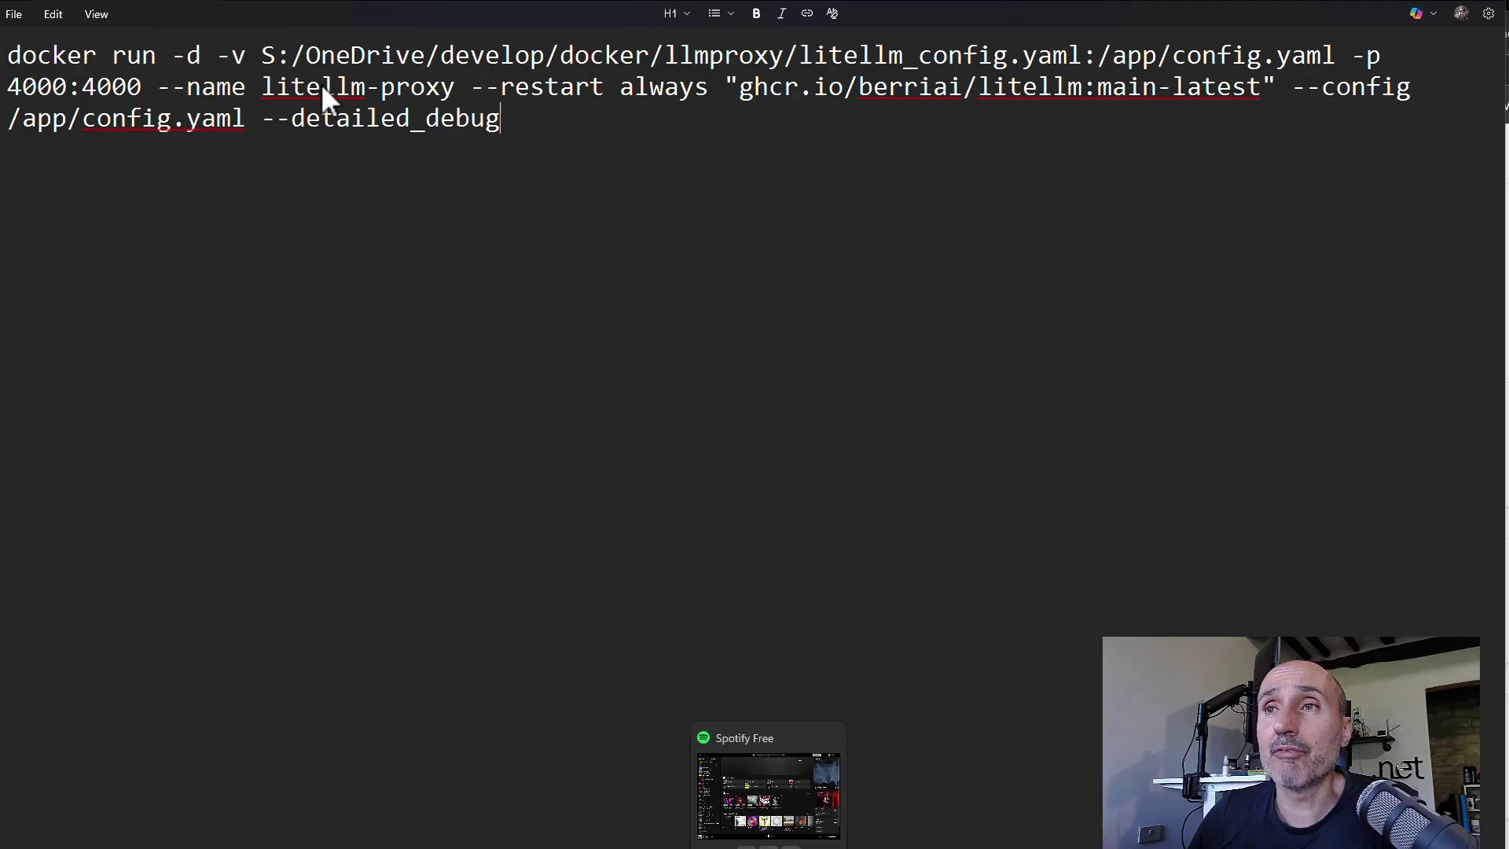
Step: Select the config file's host path in the litellm-proxy docker run command, then deselect it
drag(263, 55, 1089, 43)
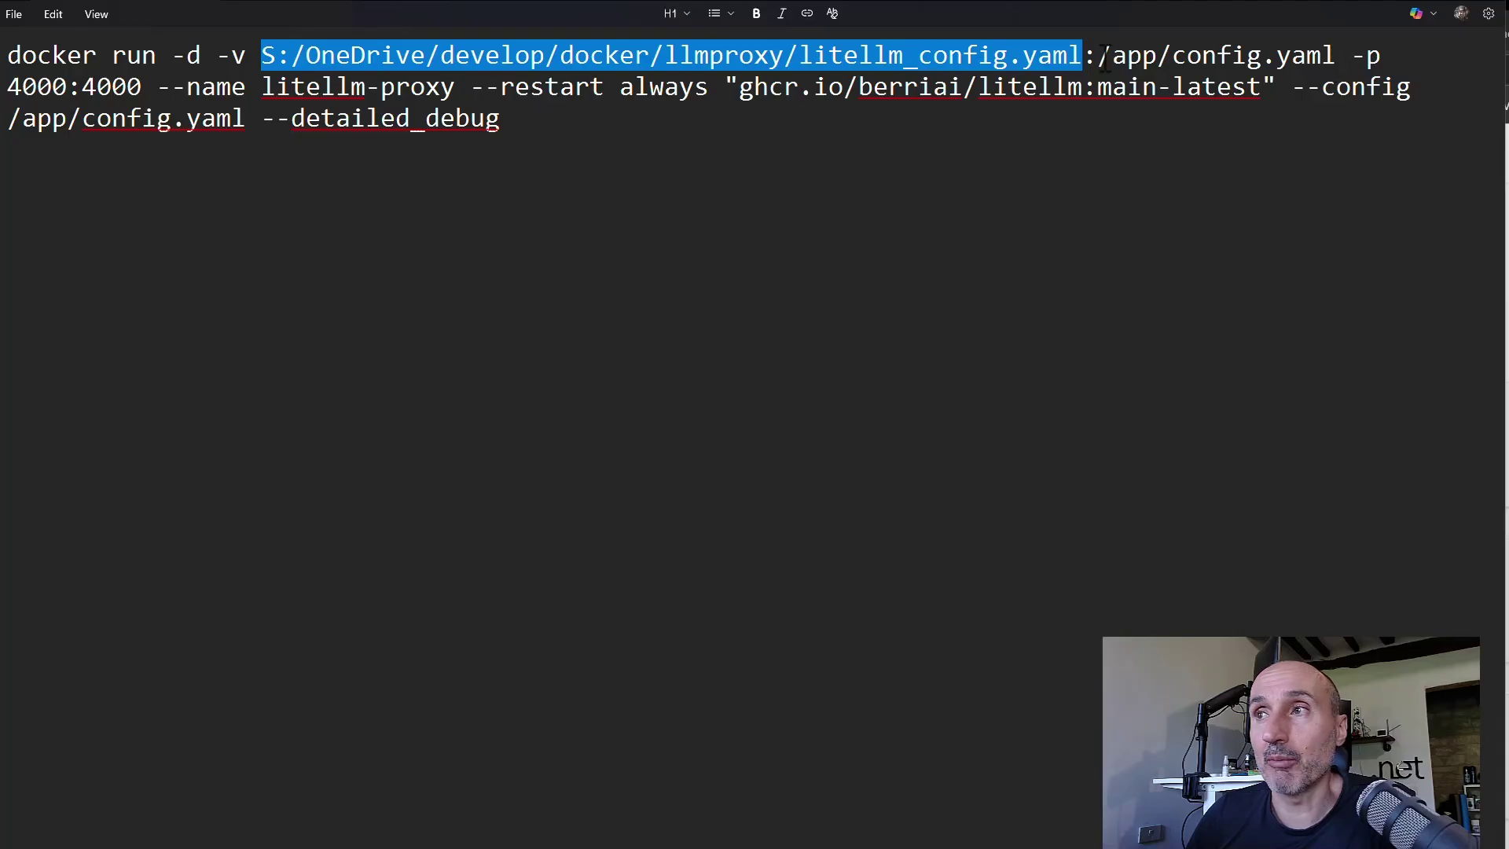
click(860, 57)
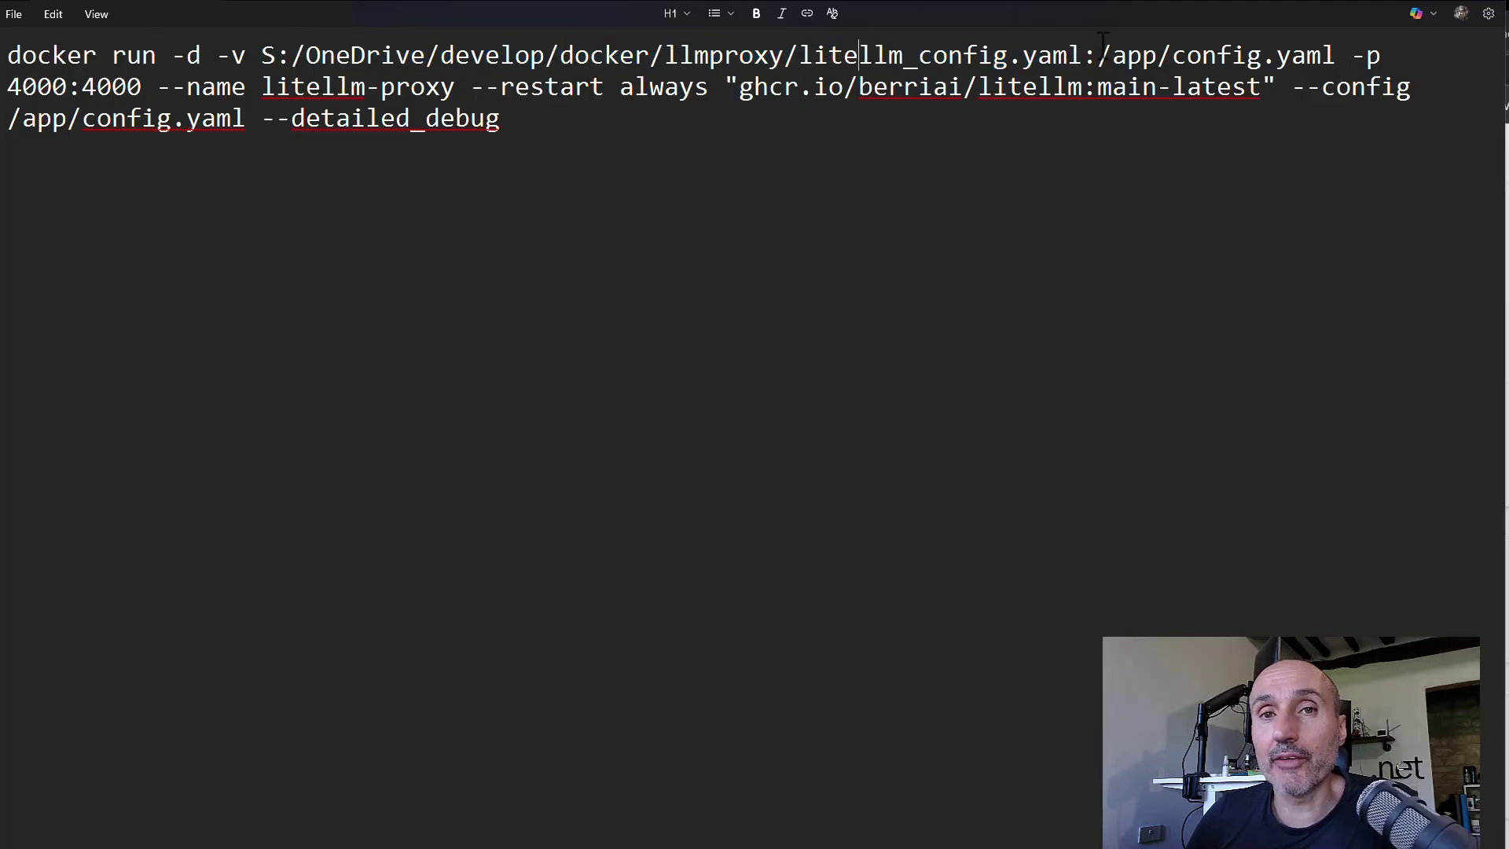
key(alt+Tab)
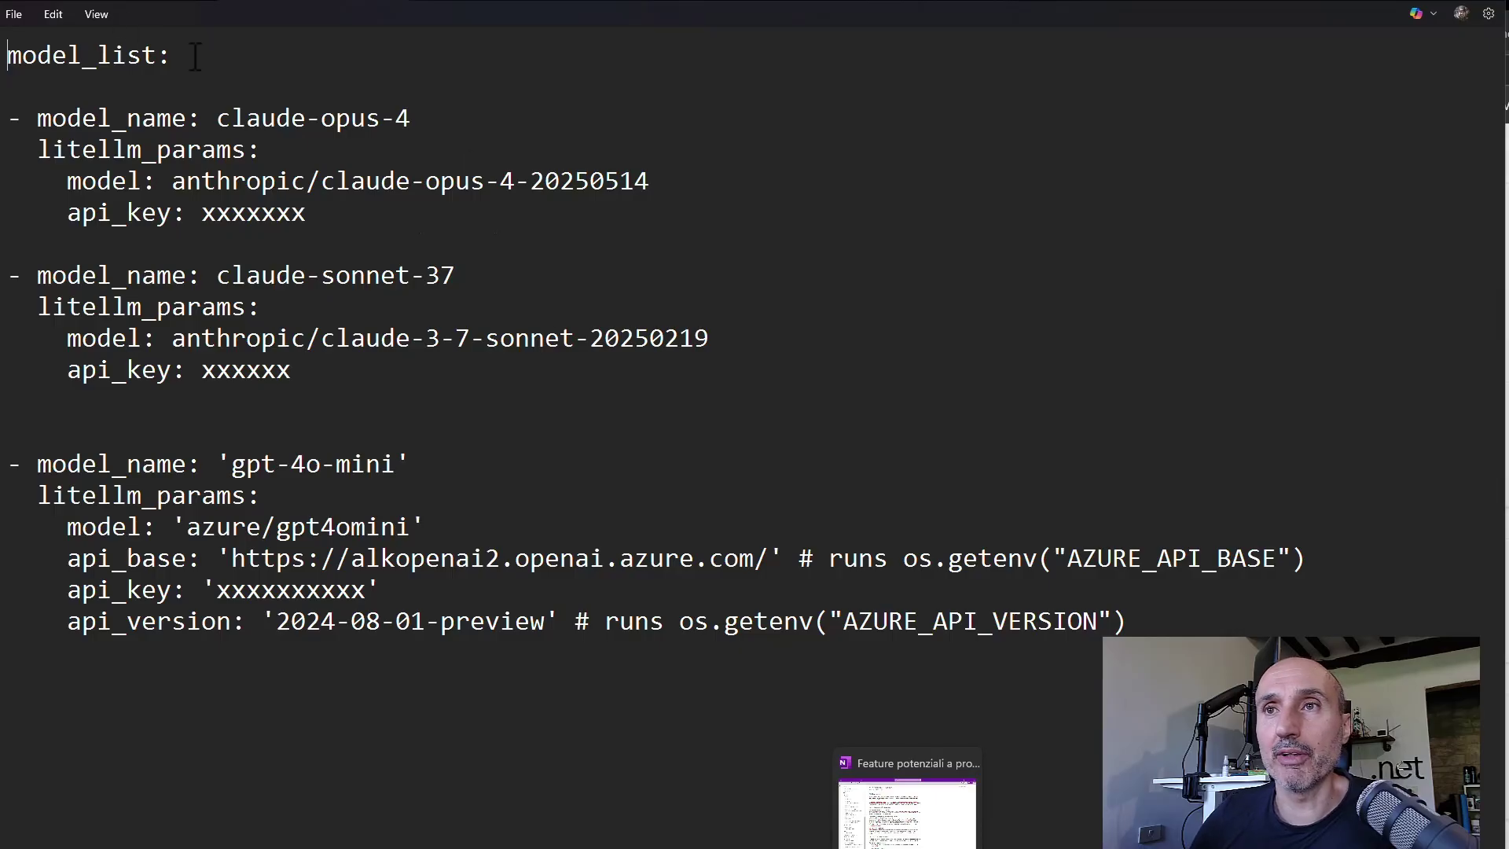
drag(192, 57, 6, 62)
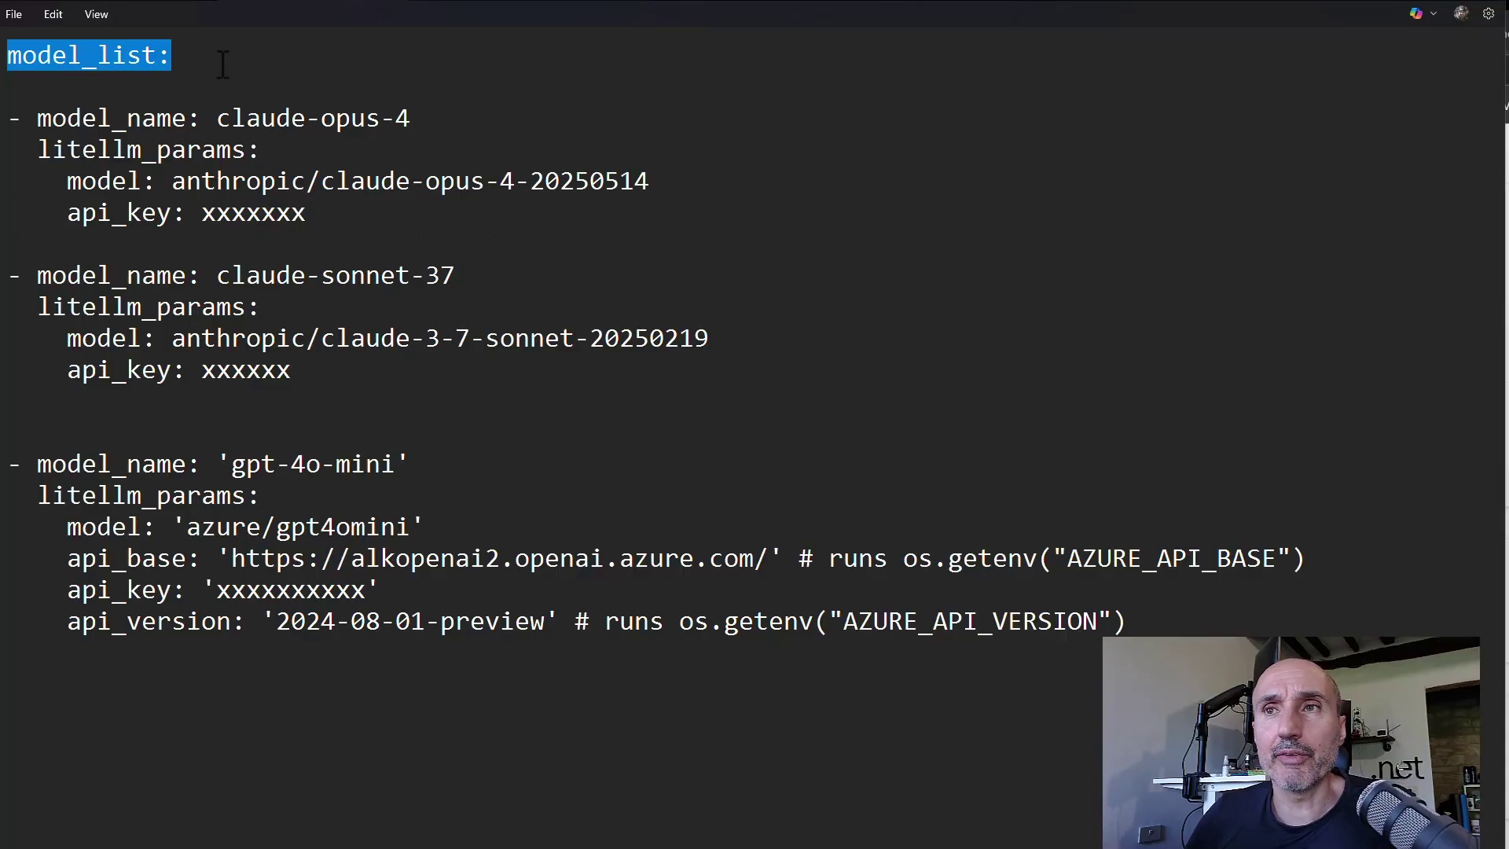
click(279, 130)
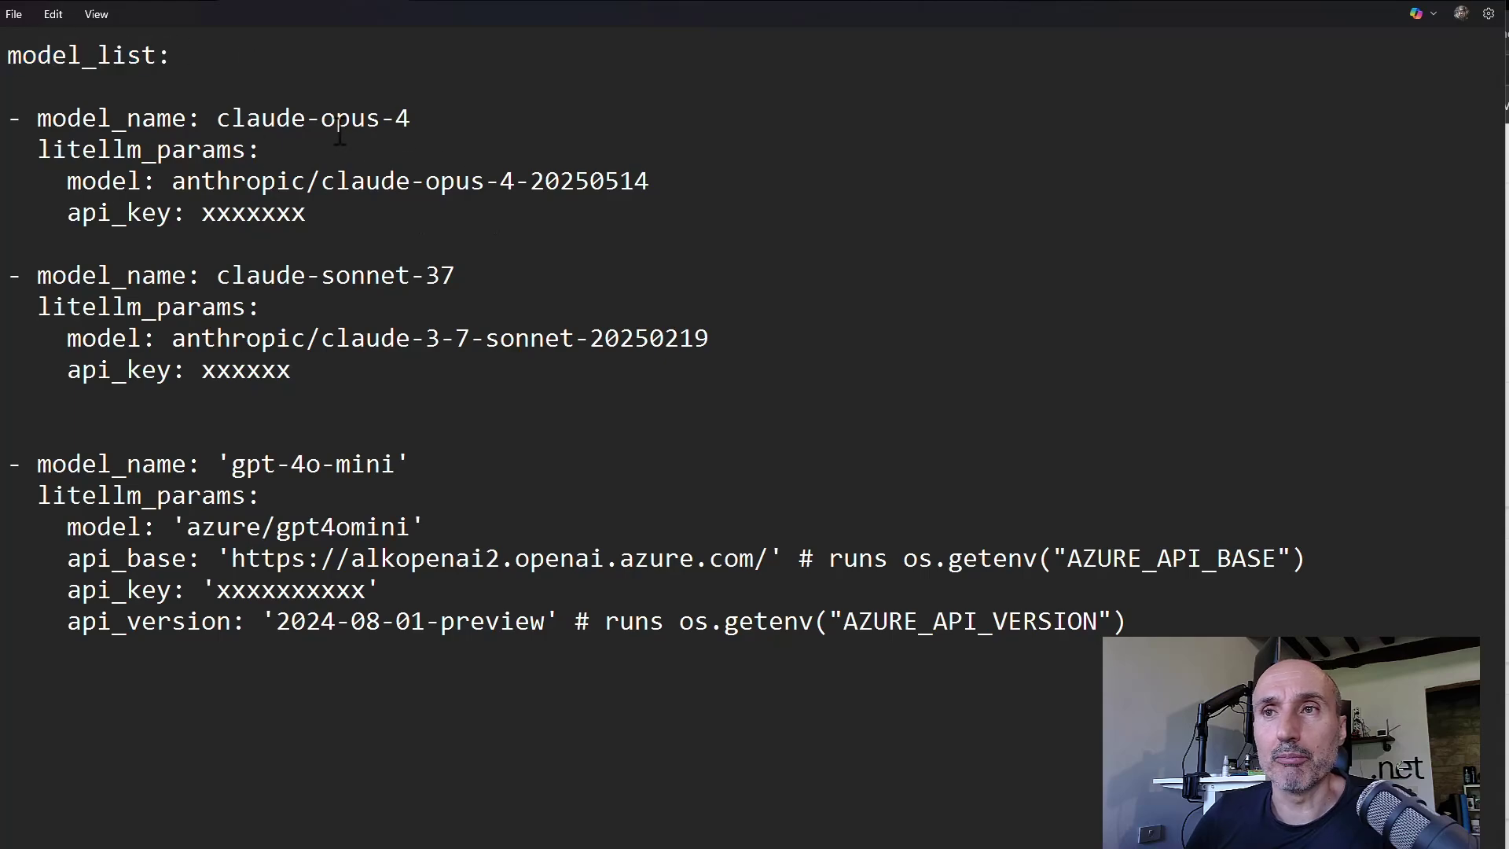
key(Home)
key(shift+Down)
key(shift+End)
drag(410, 119, 7, 118)
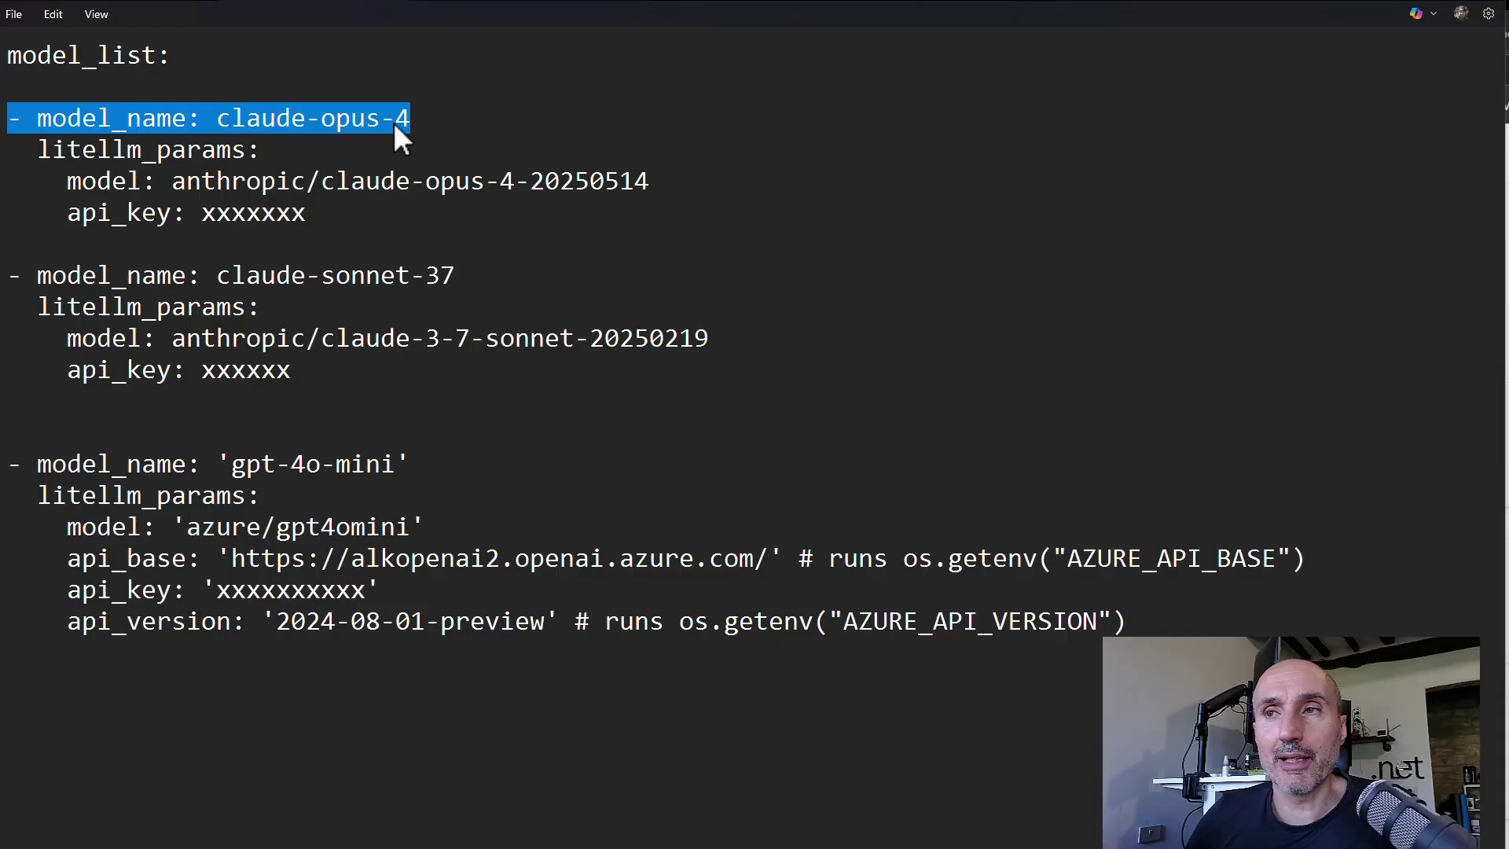
drag(217, 118, 417, 110)
drag(66, 181, 673, 195)
mouse_move(217, 118)
mouse_down()
mouse_move(447, 124)
mouse_move(221, 114)
mouse_up()
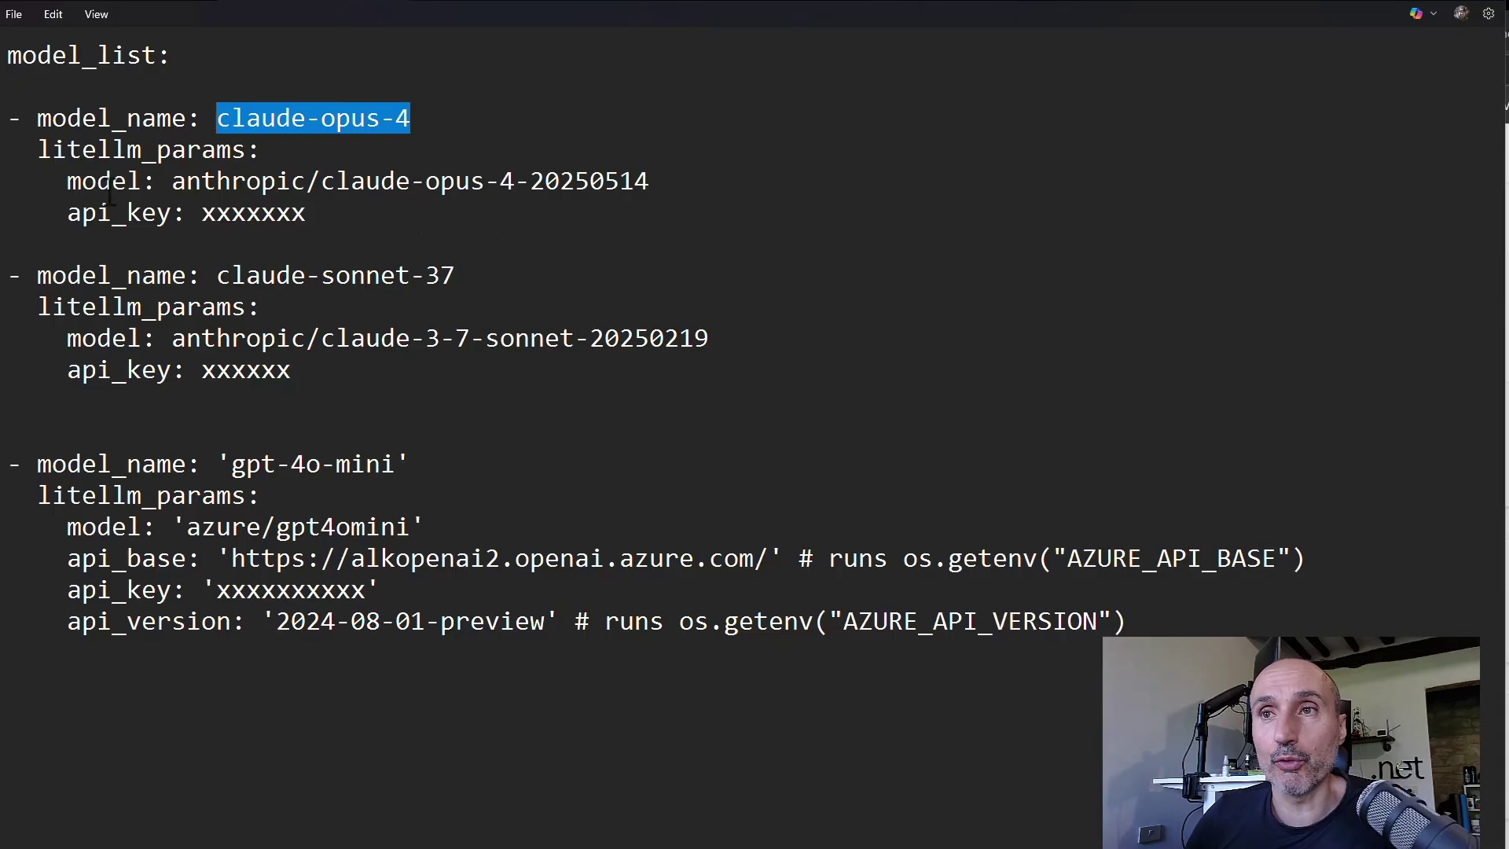
drag(172, 181, 658, 178)
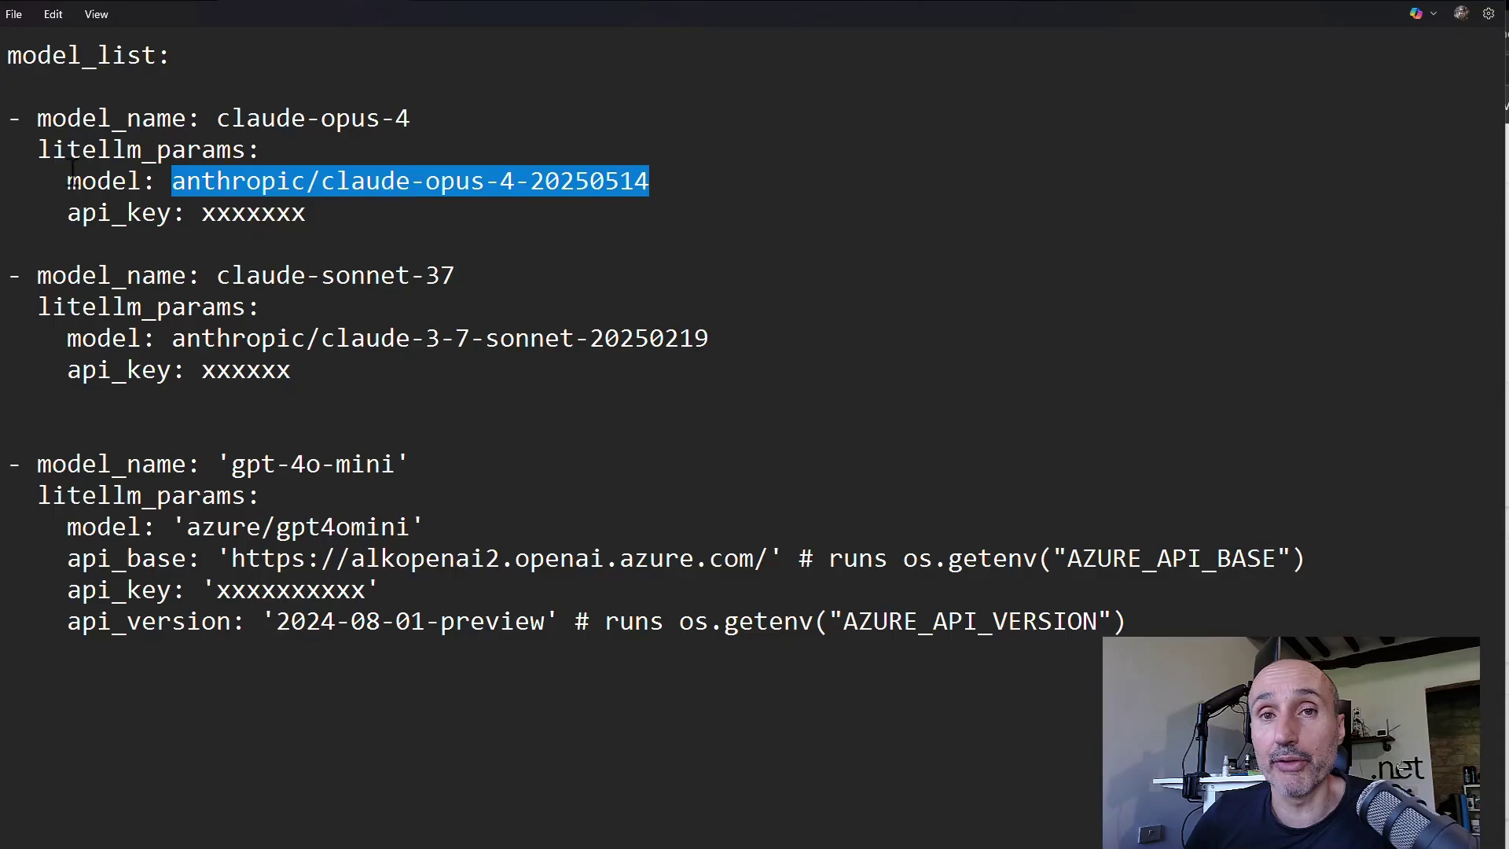
double_click(269, 184)
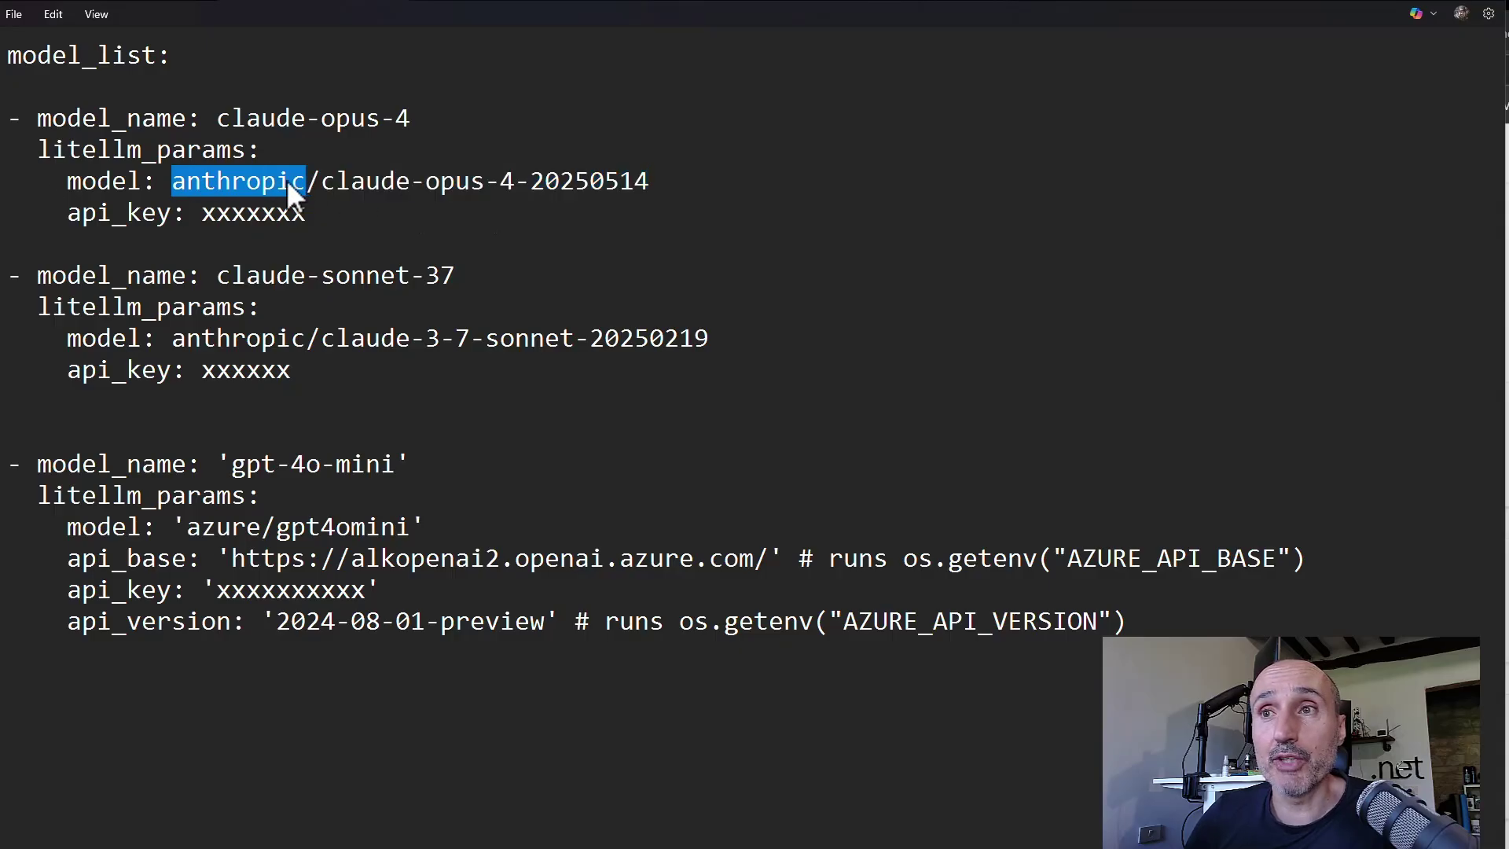
drag(321, 184, 708, 183)
drag(201, 213, 313, 212)
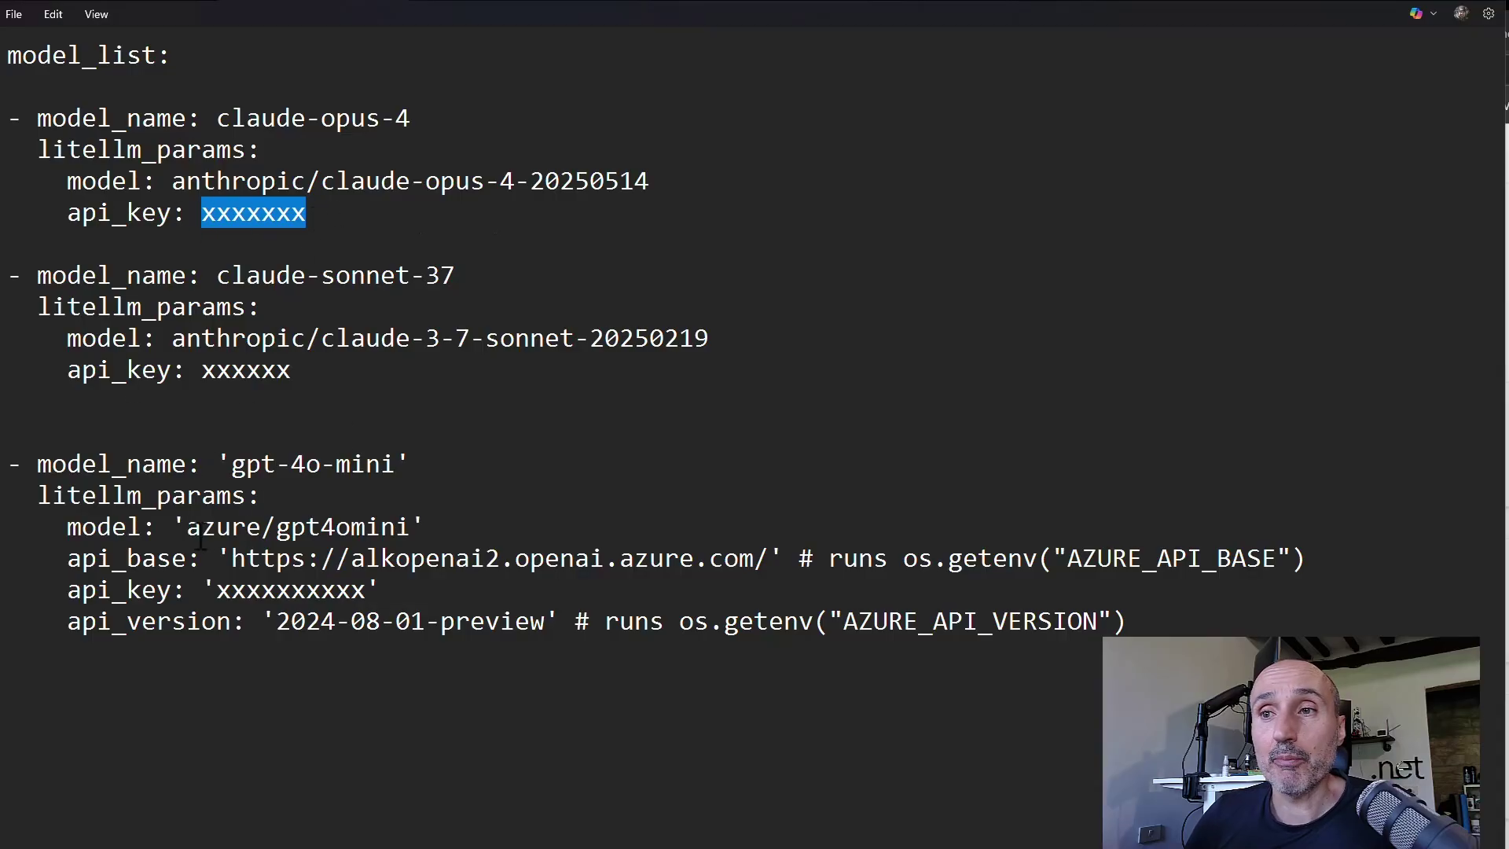
drag(188, 535, 413, 525)
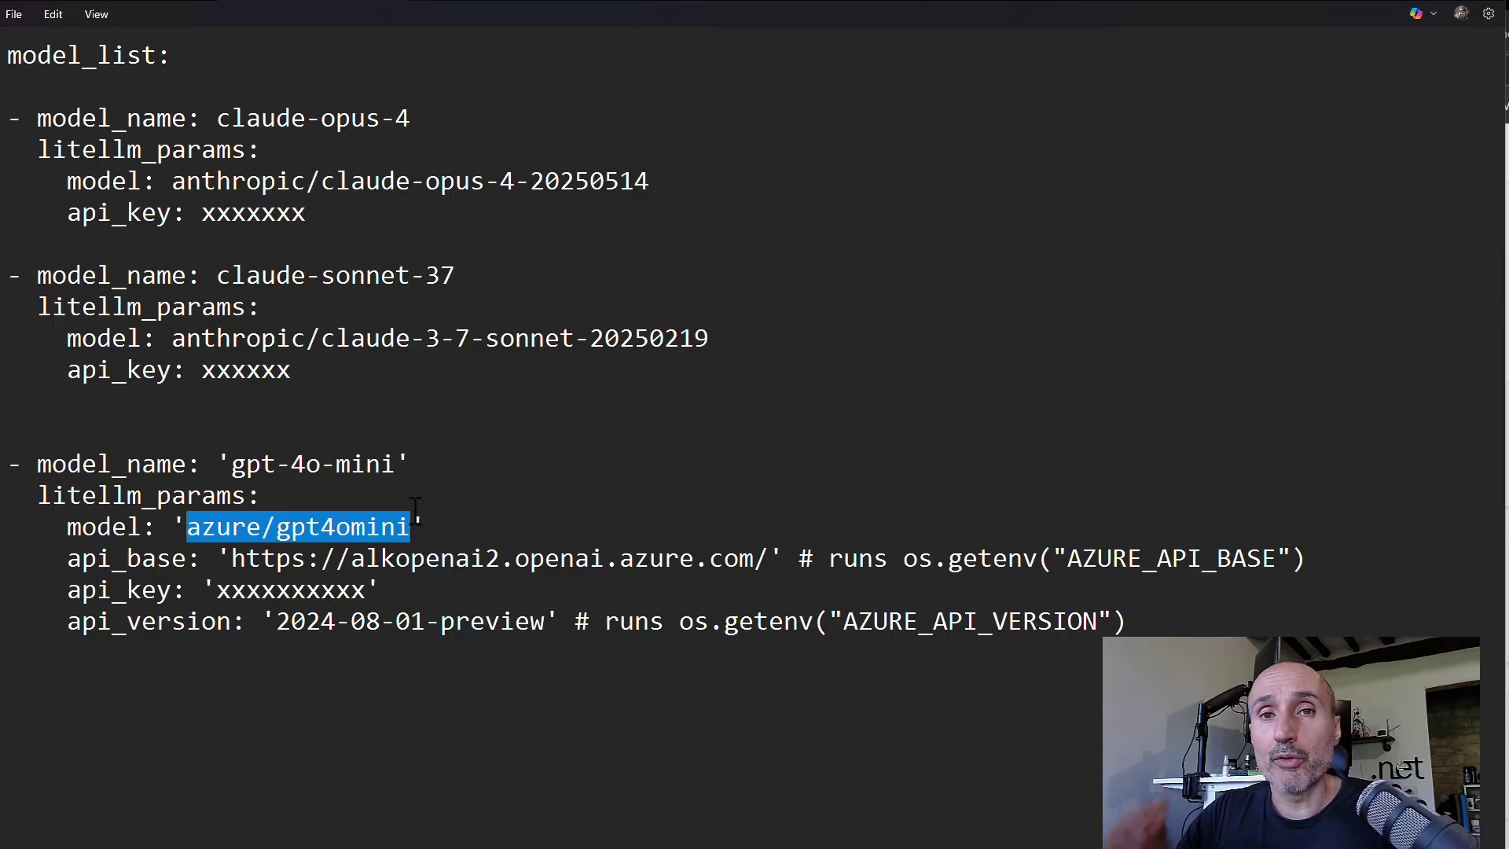
click(254, 527)
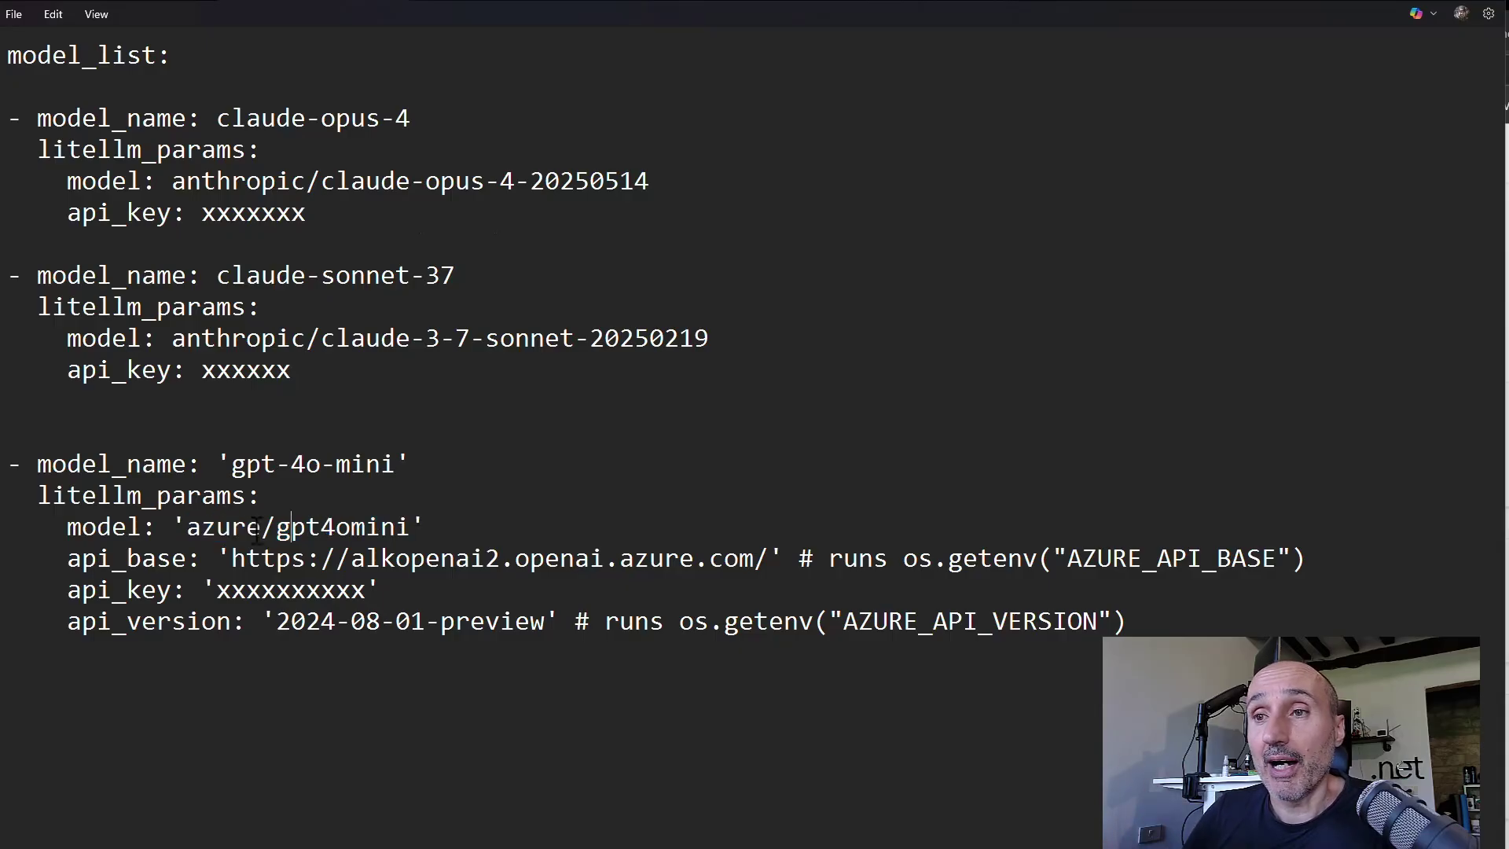
double_click(192, 527)
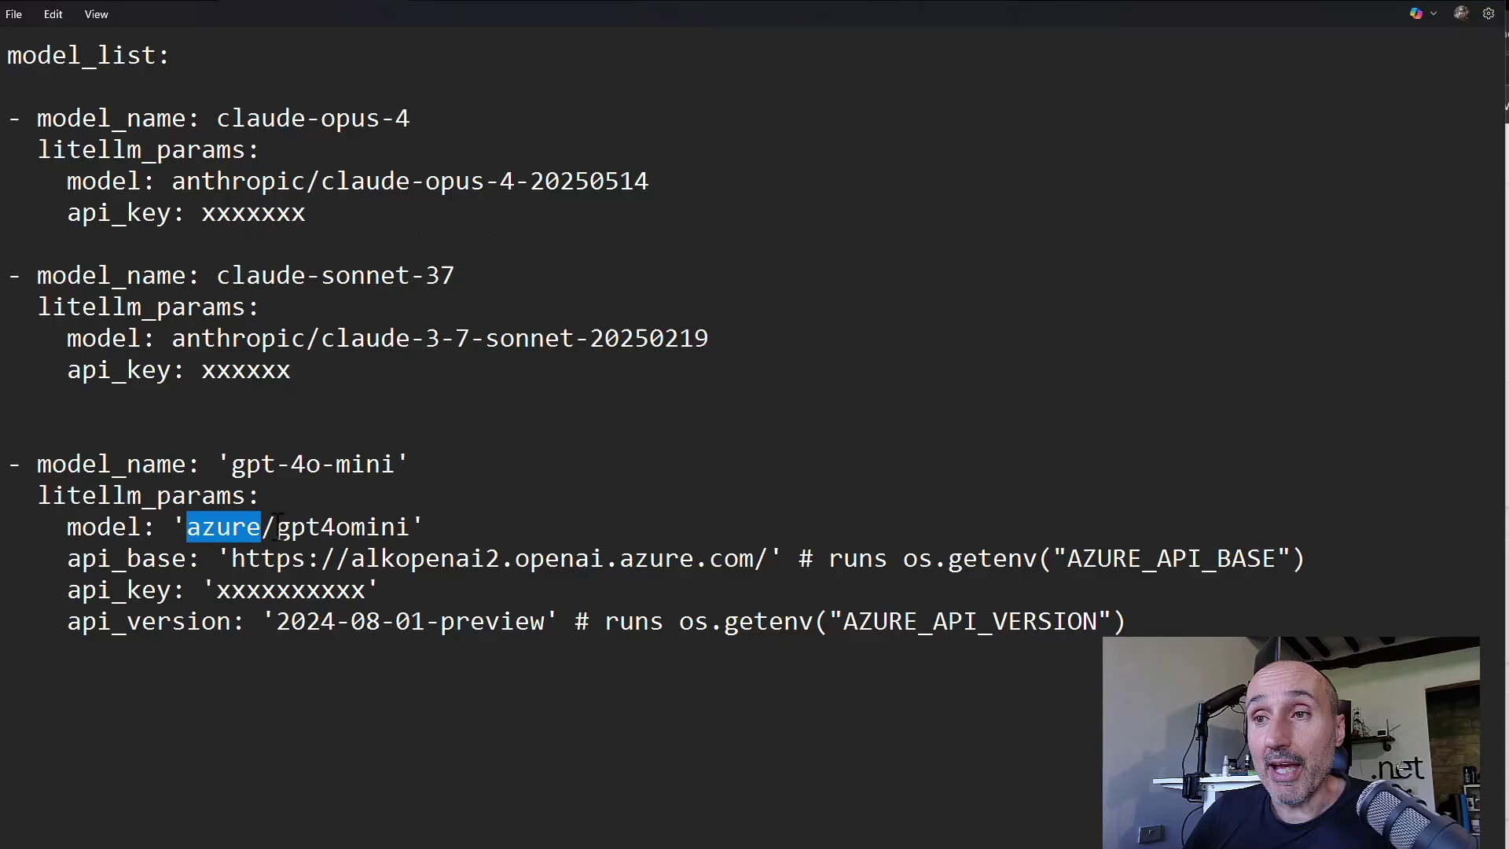
double_click(342, 527)
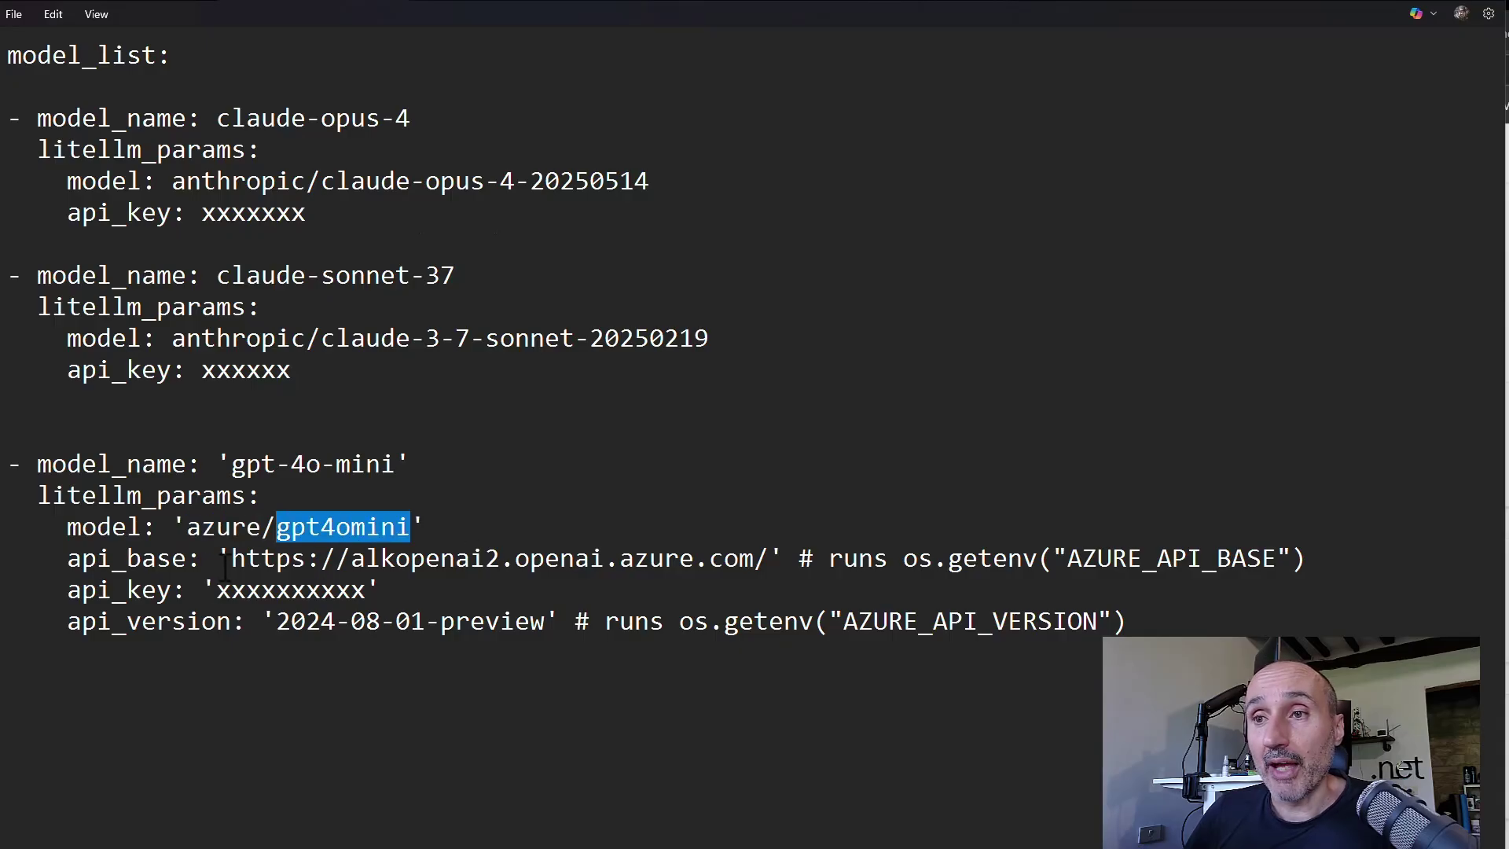
drag(231, 560, 776, 564)
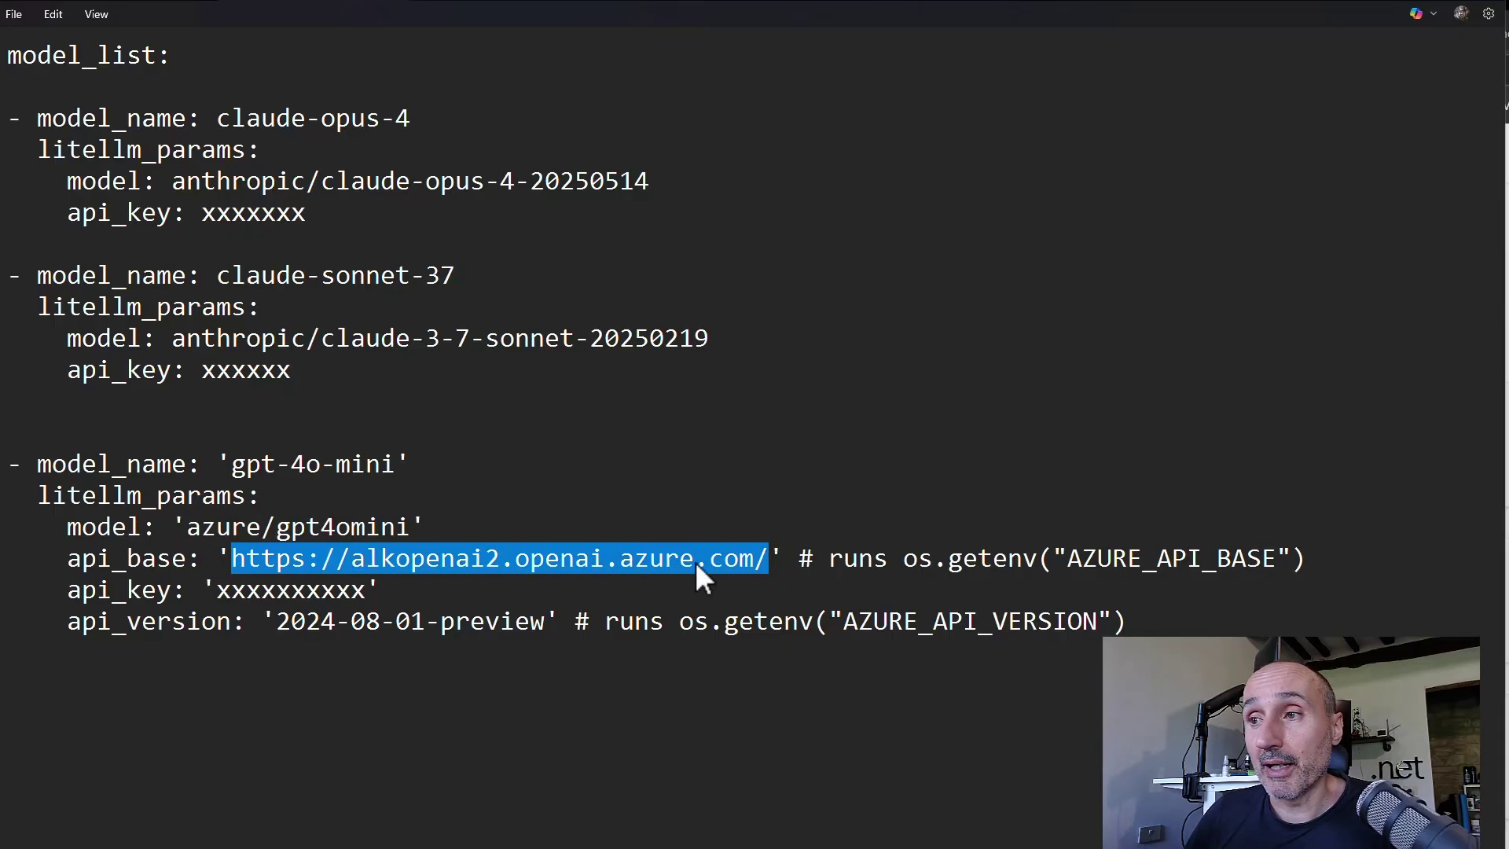
click(225, 589)
drag(225, 589, 366, 591)
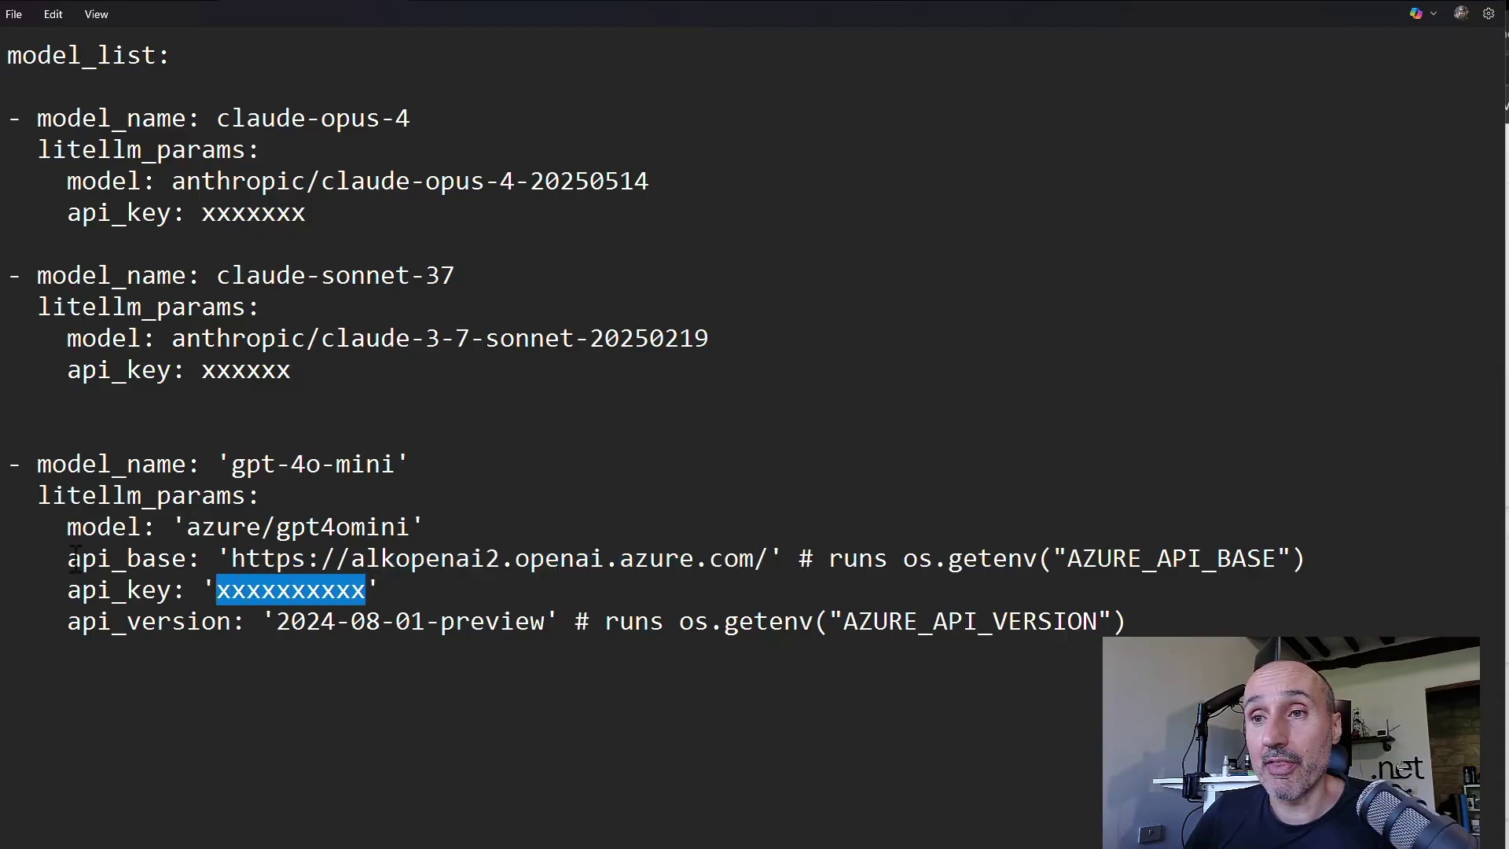
drag(68, 560, 684, 559)
key(shift+Home)
shift+click(1327, 565)
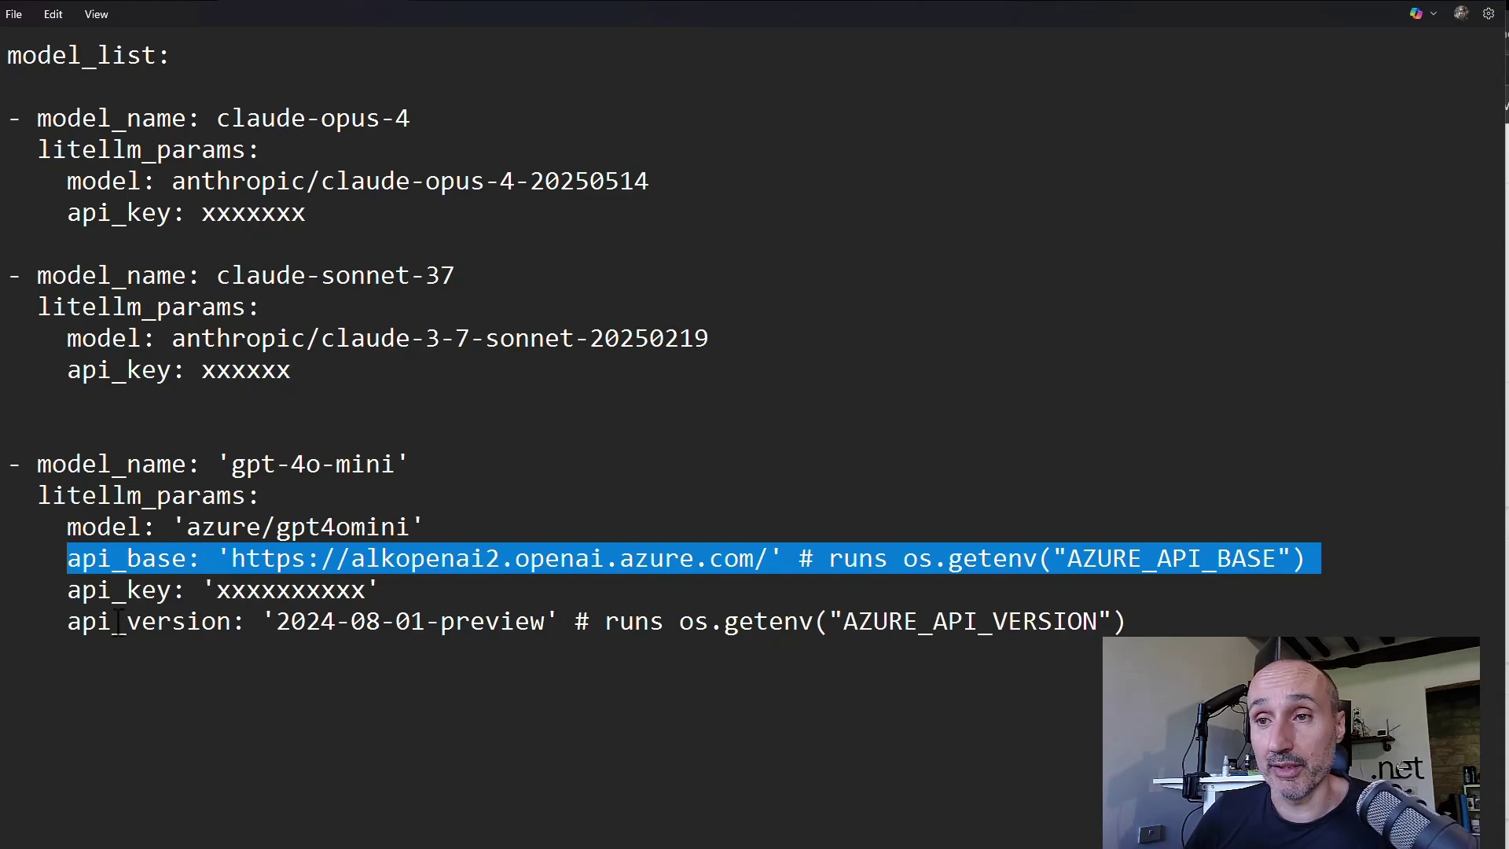
drag(71, 623, 561, 622)
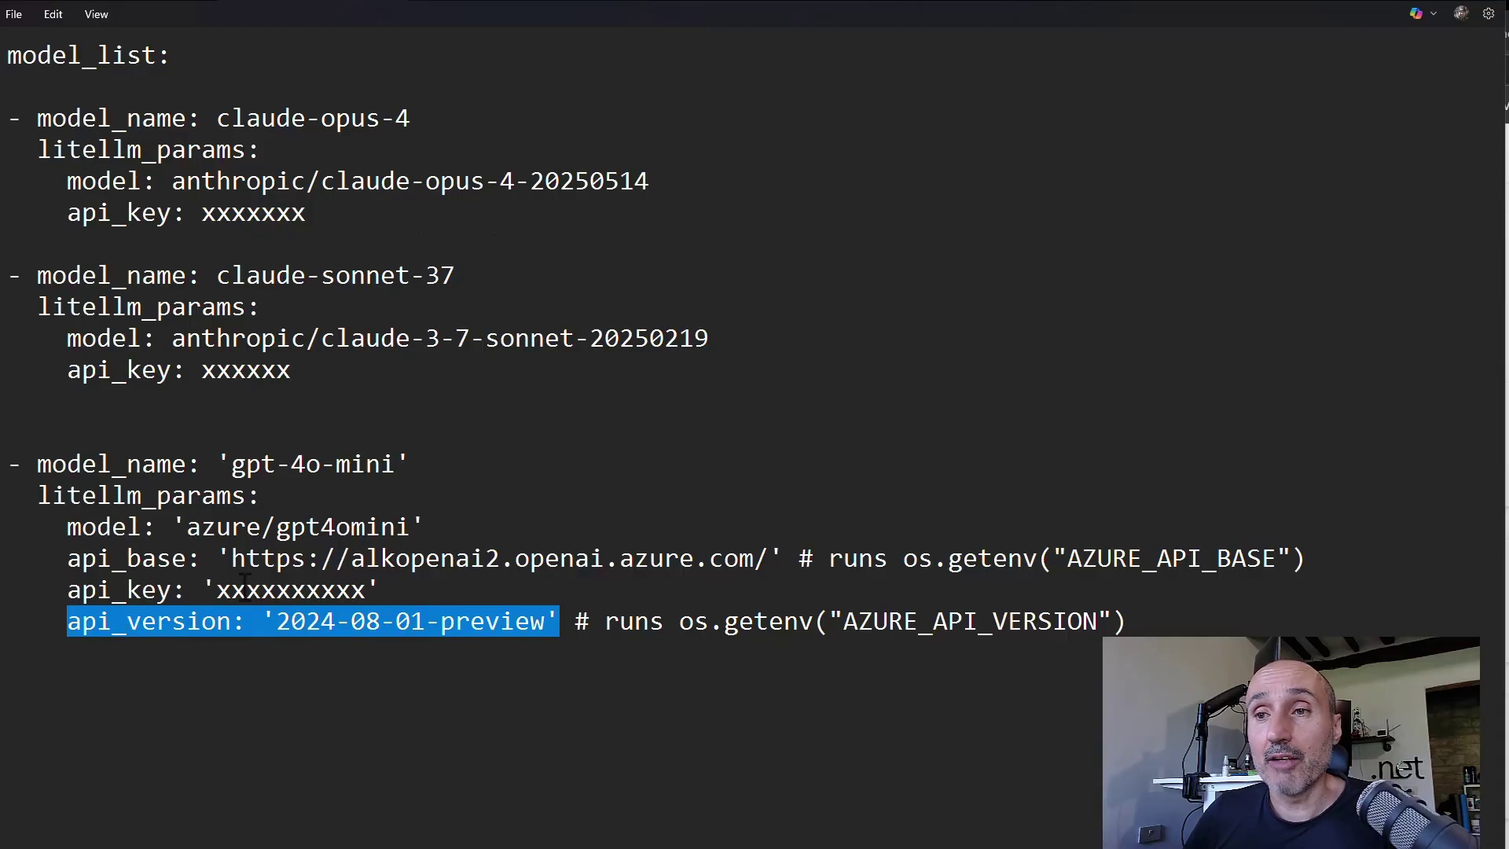
click(276, 621)
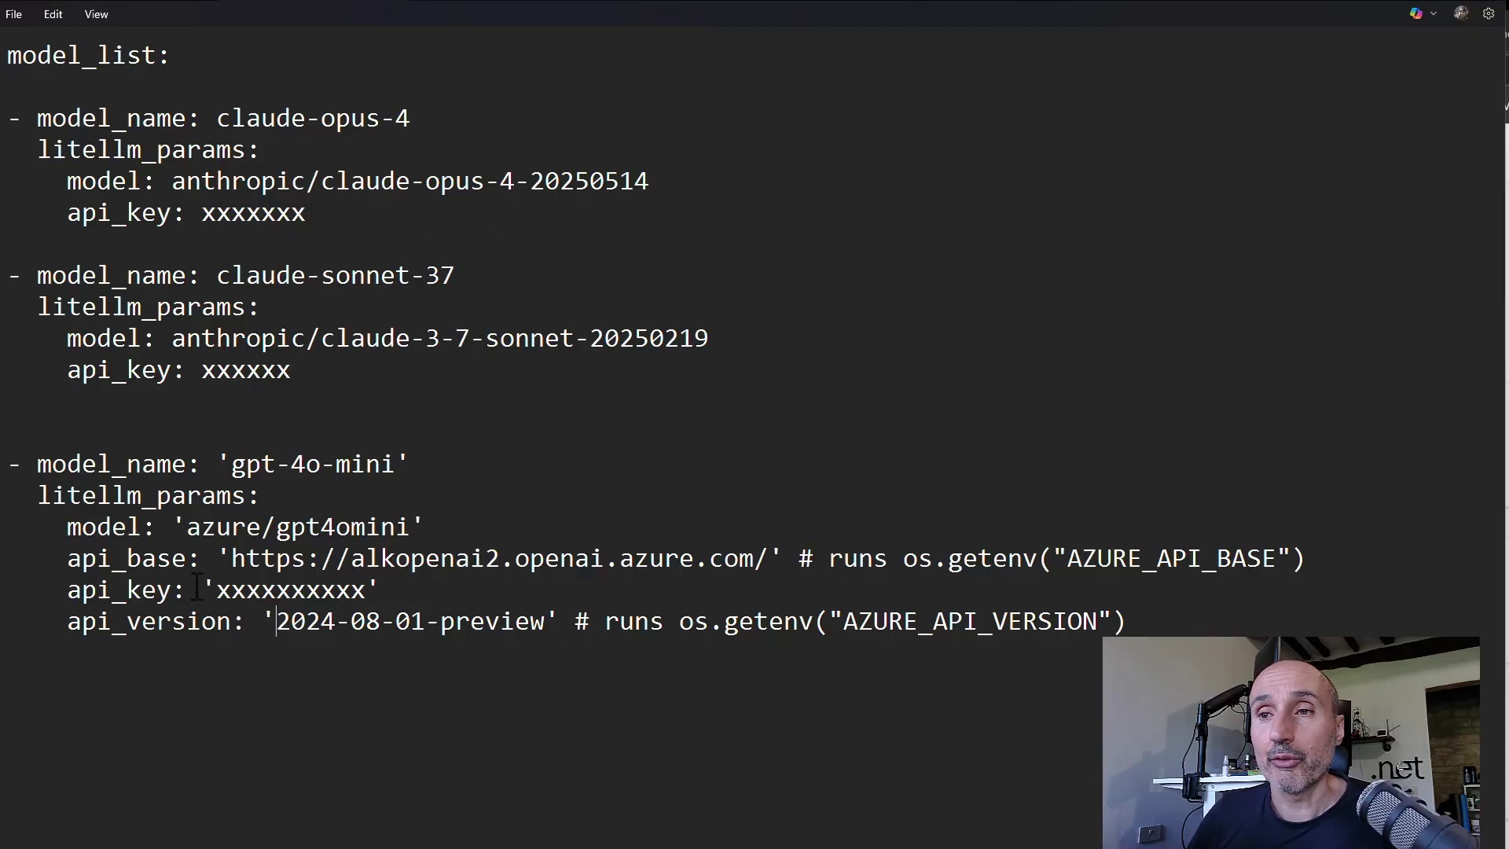
drag(231, 555, 755, 560)
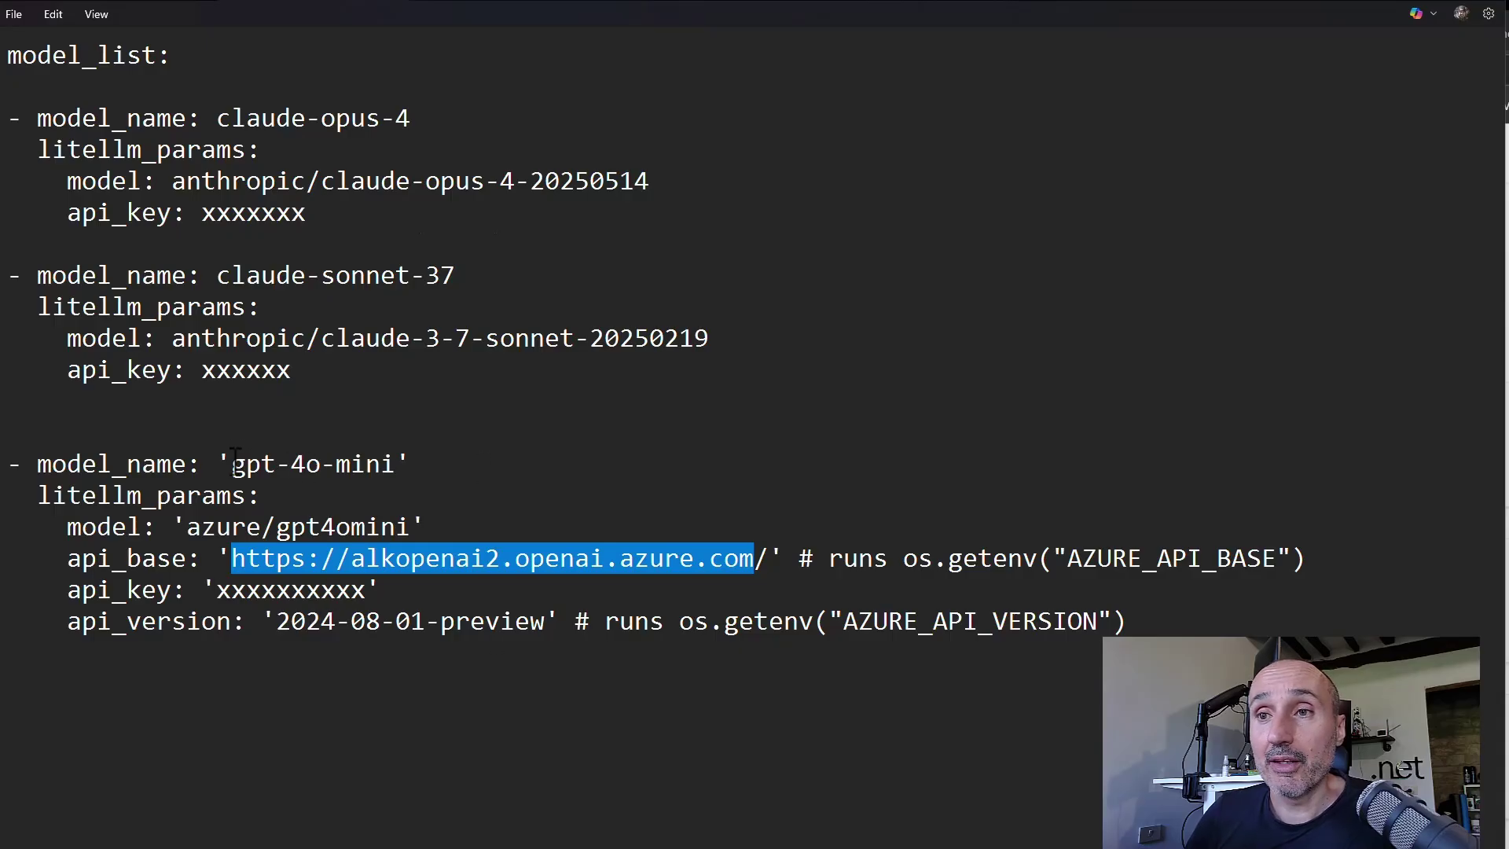
drag(233, 463, 397, 470)
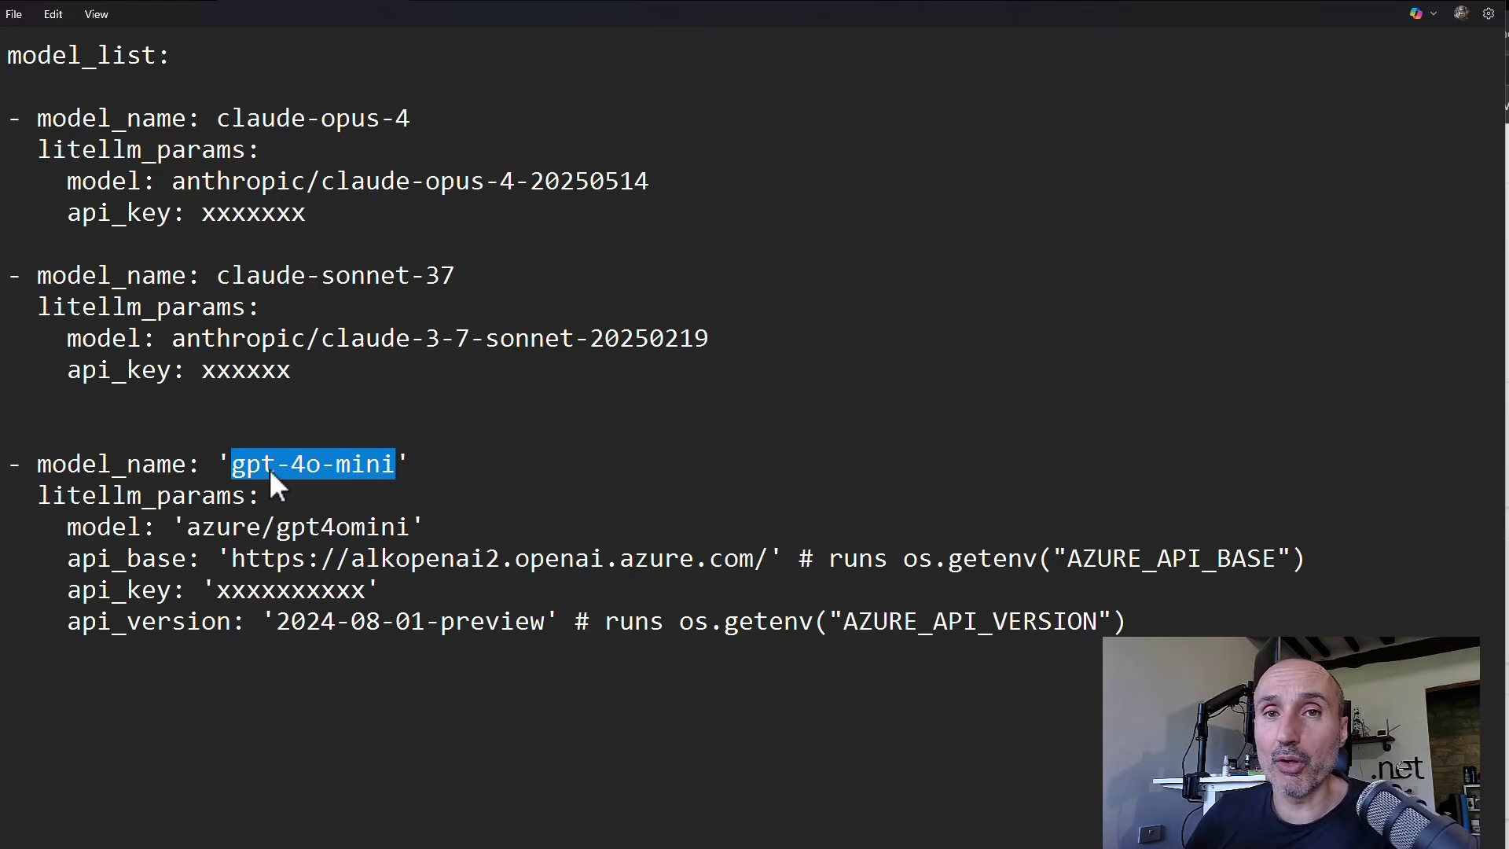
drag(231, 465, 396, 470)
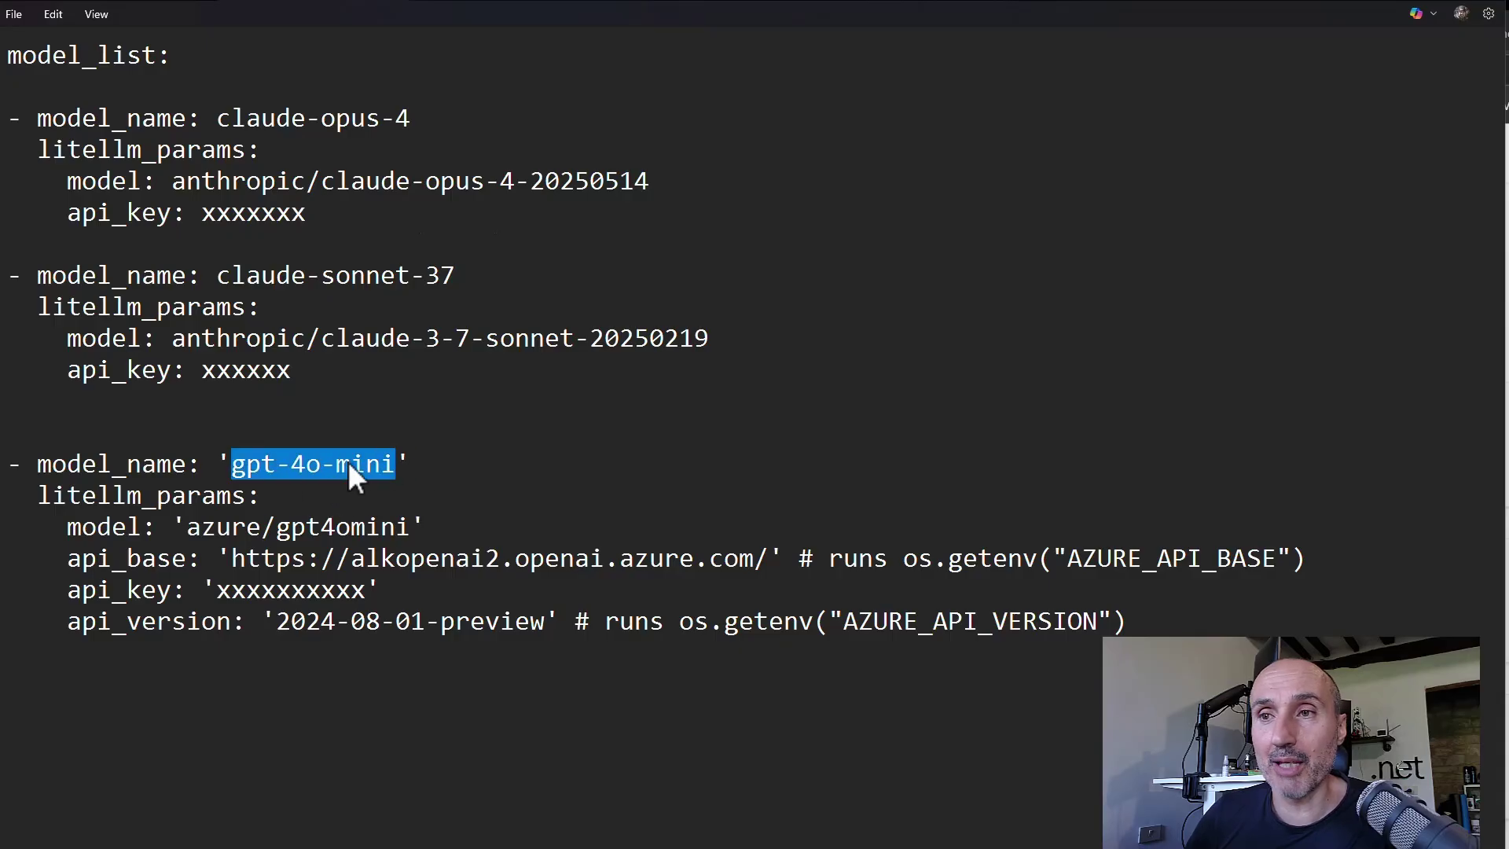
drag(187, 527, 365, 528)
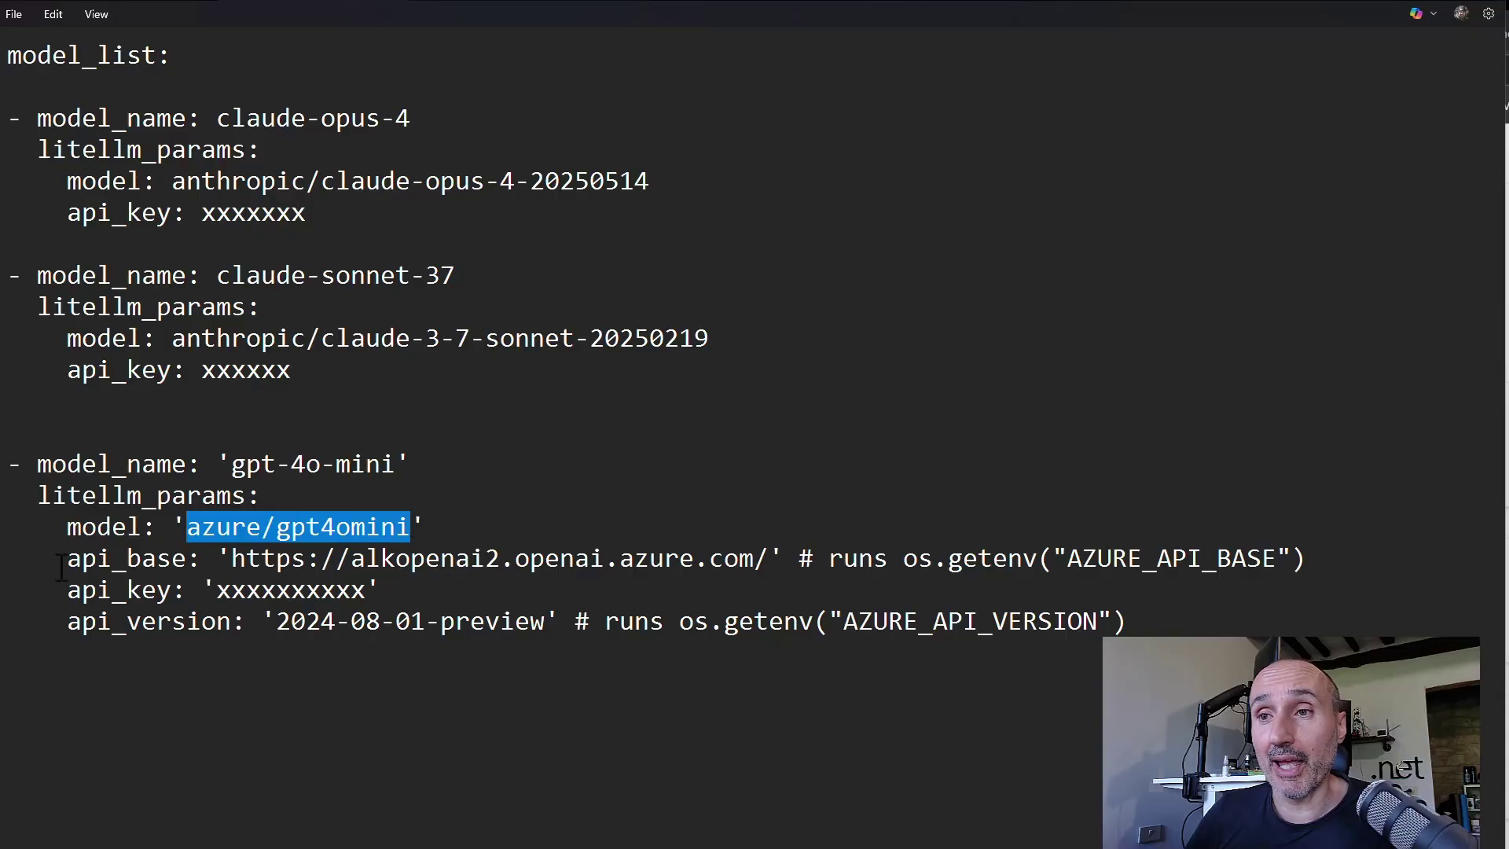
drag(56, 566, 1132, 623)
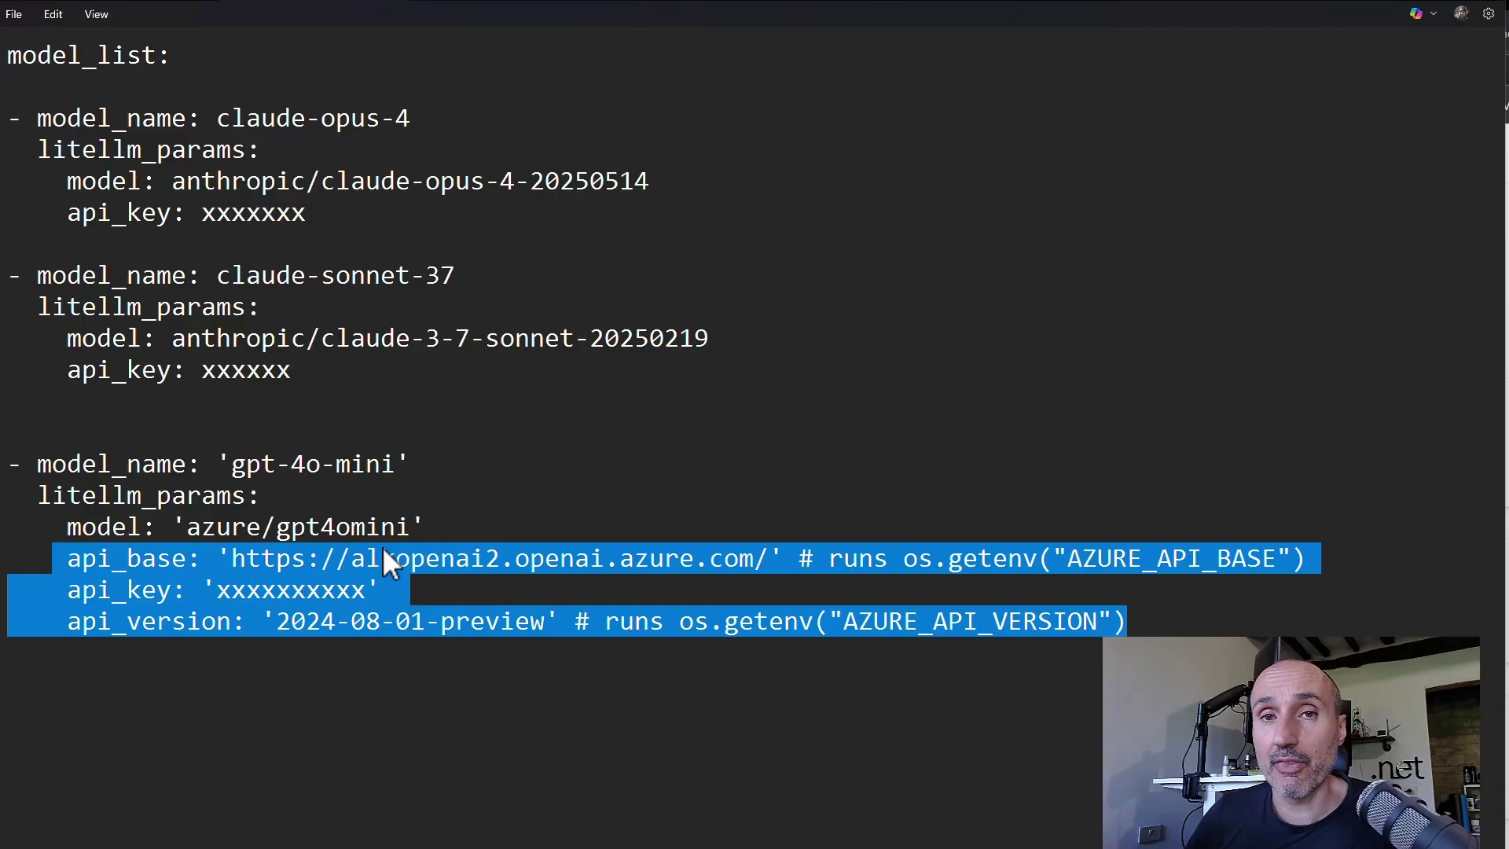
Step: Switch to the localhost:4000 Swagger page and review its endpoint groups, returning to the top
click(731, 848)
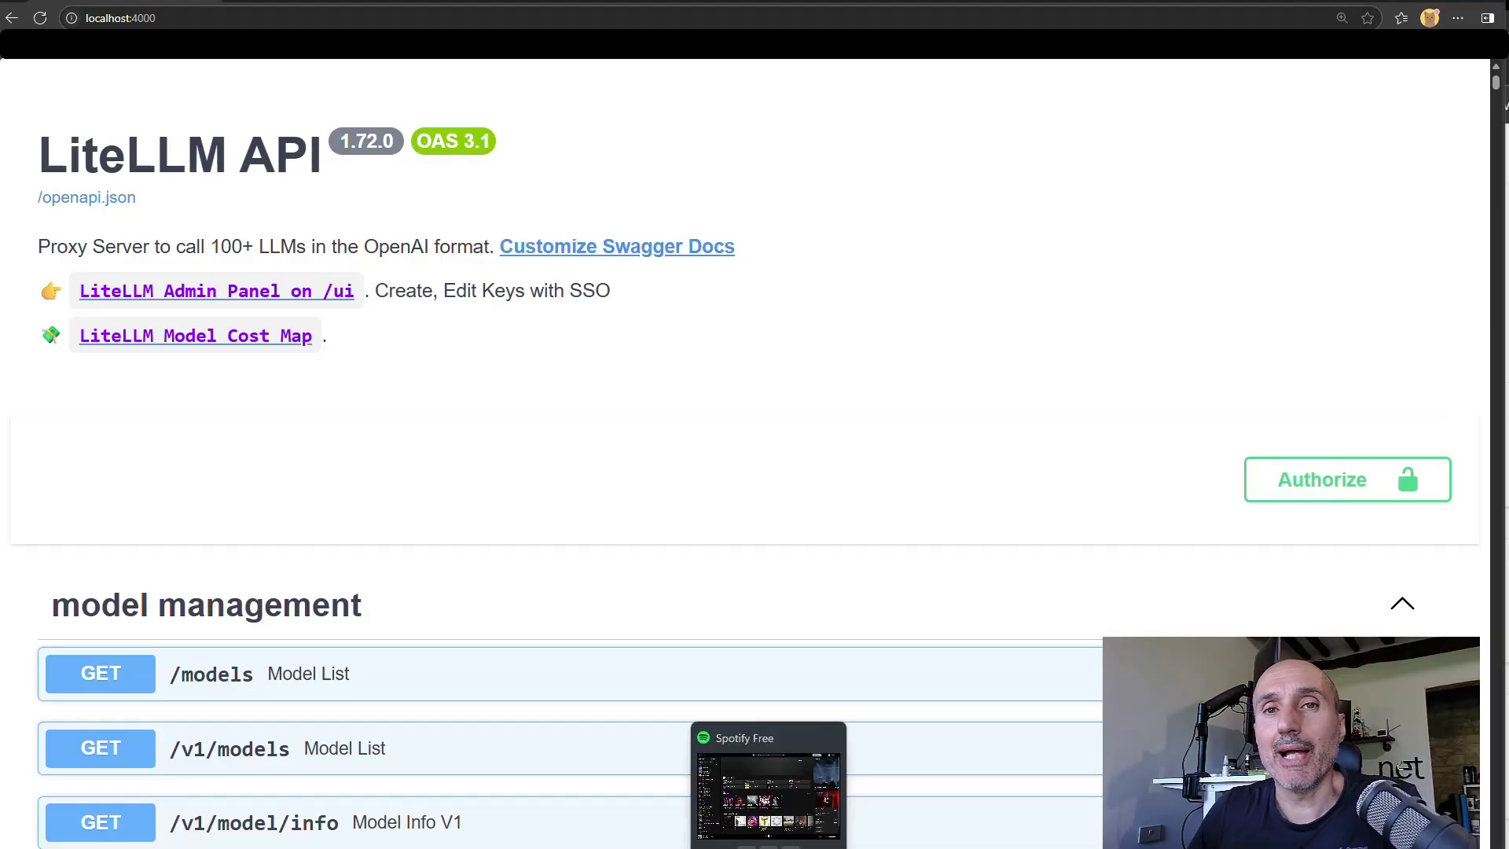
click(195, 24)
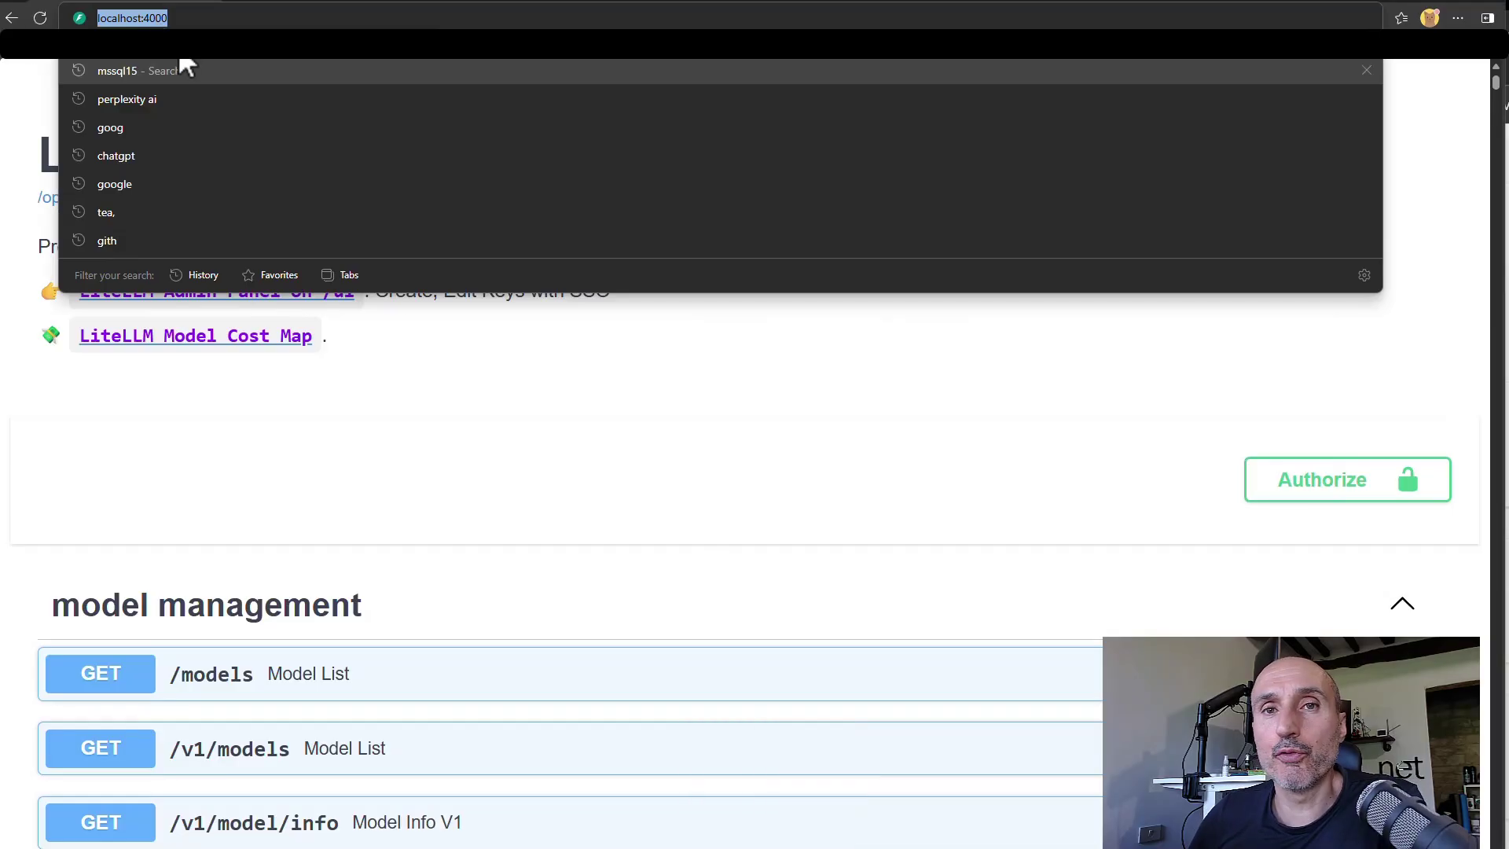
click(535, 472)
scroll(674, 415, down, 8)
scroll(674, 415, down, 20)
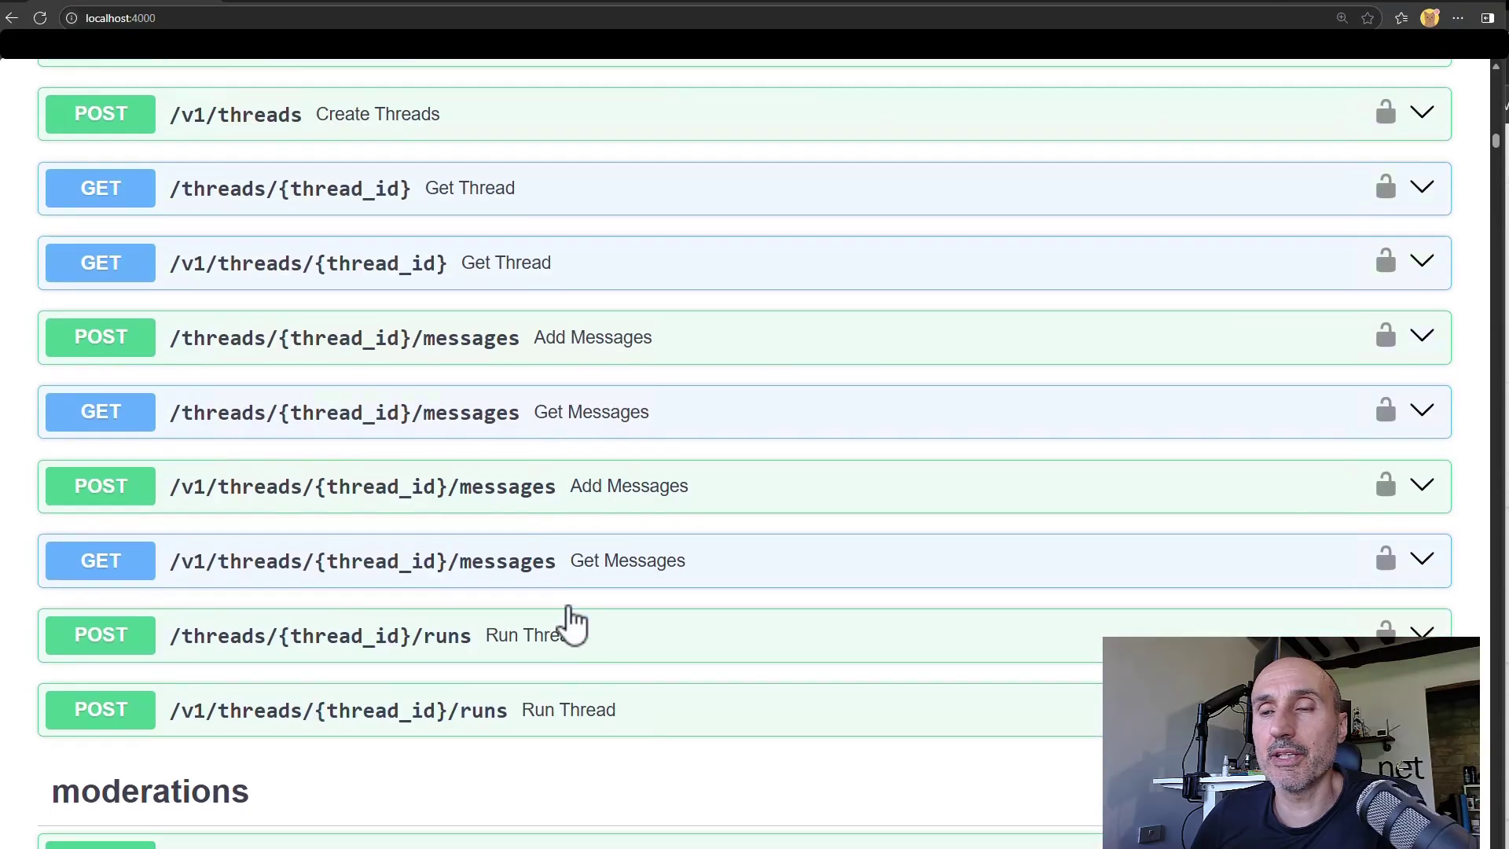
scroll(591, 635, down, 20)
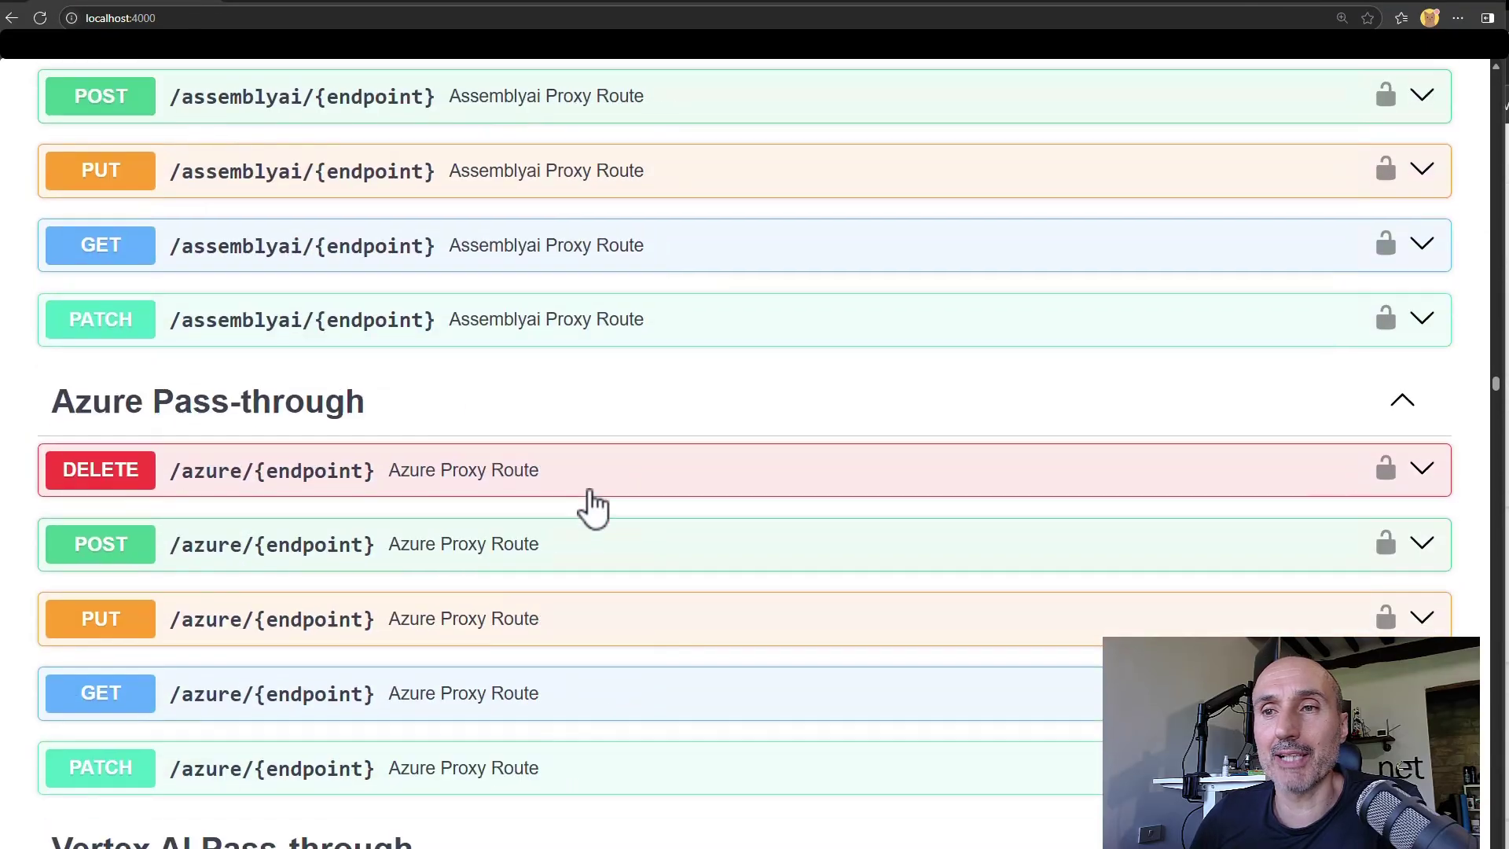
drag(1497, 456, 1496, 75)
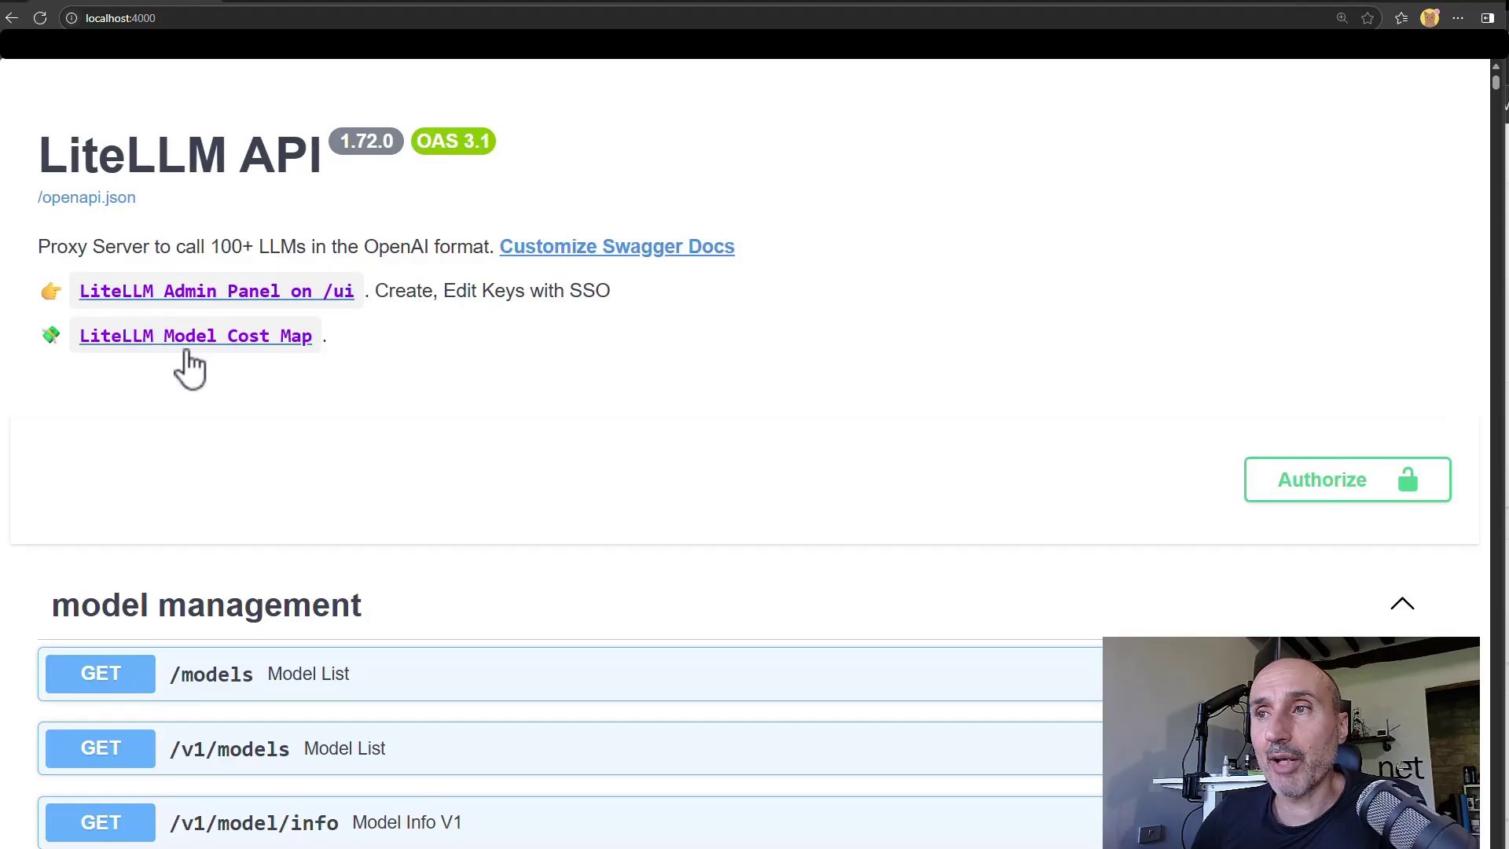
click(249, 294)
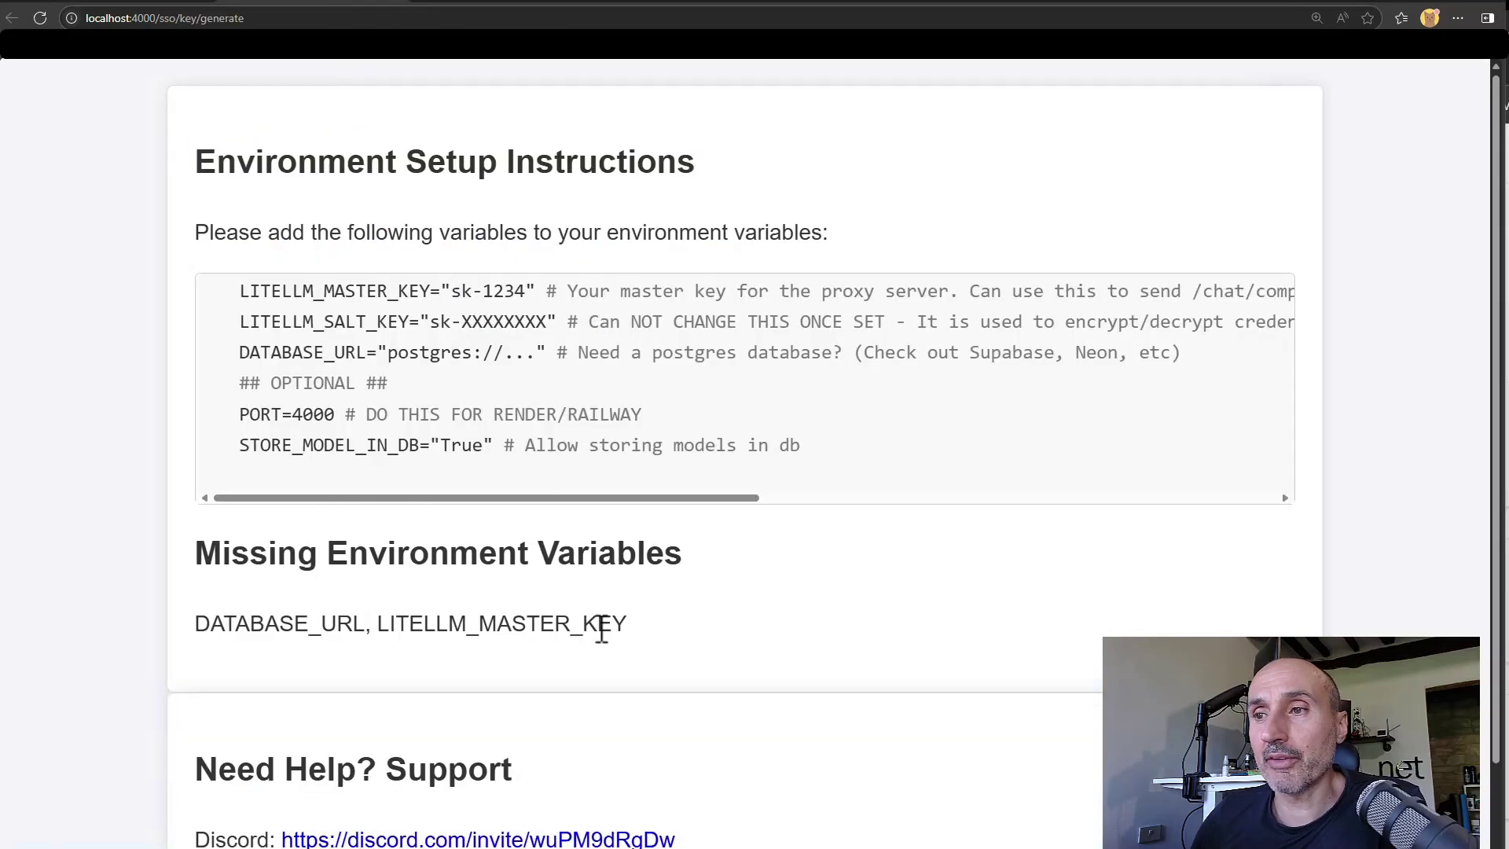
drag(638, 629, 178, 626)
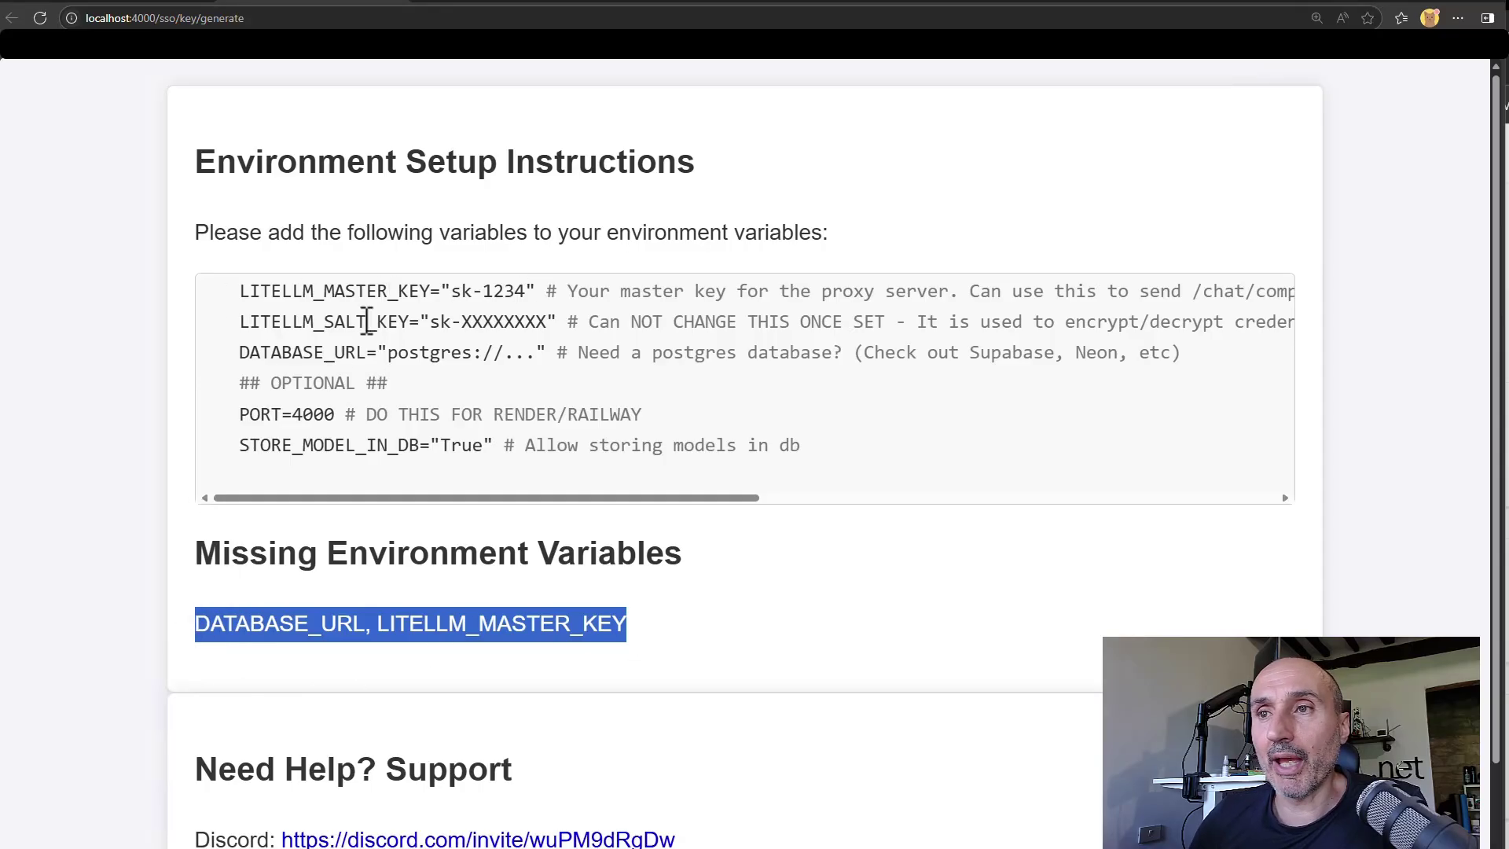
drag(241, 291, 802, 445)
scroll(398, 276, down, 2)
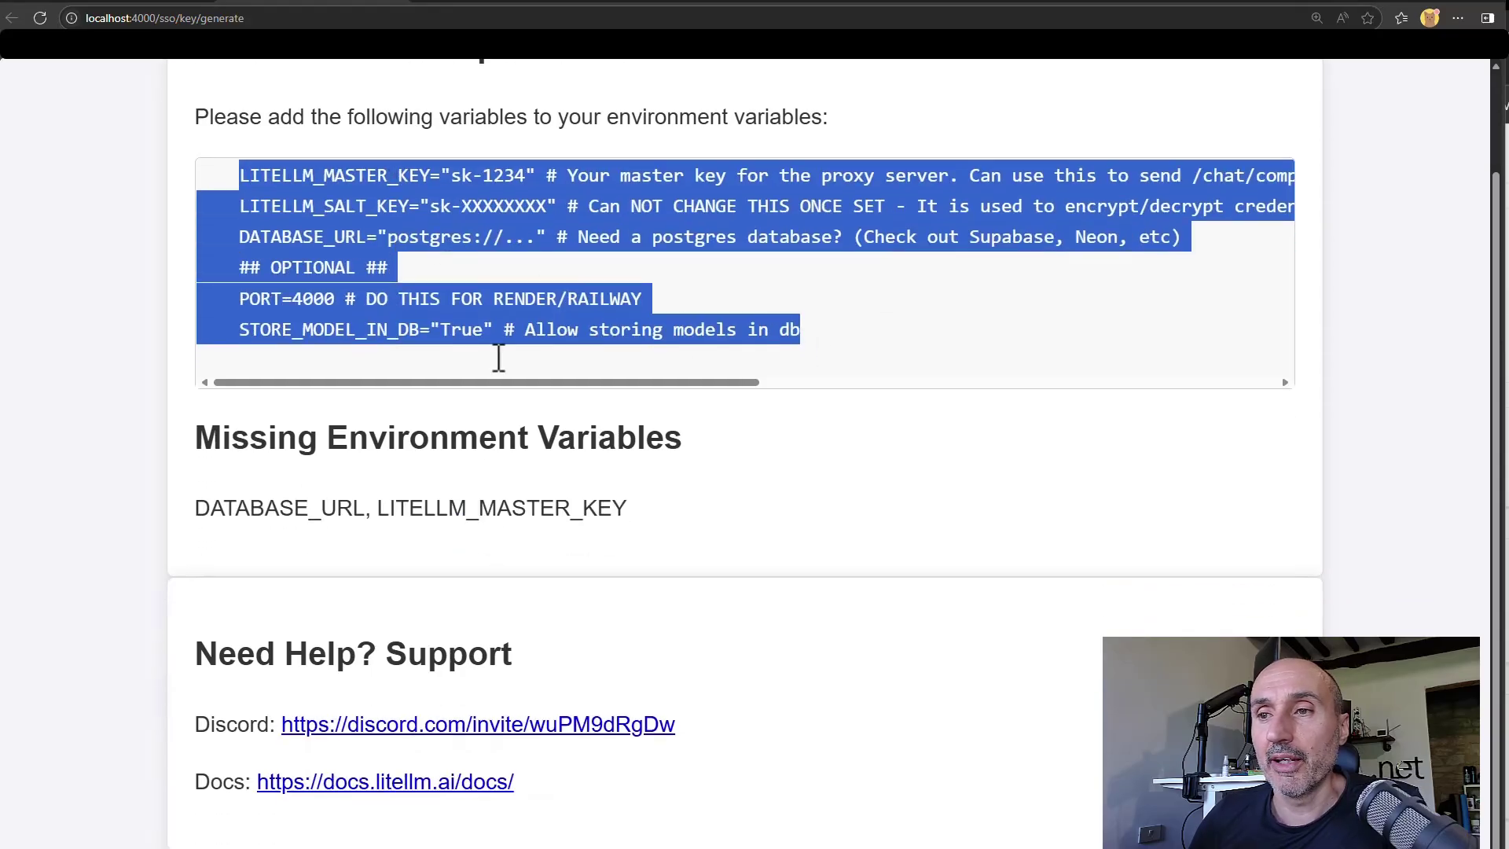
scroll(487, 471, up, 2)
scroll(472, 543, down, 1)
scroll(397, 708, up, 1)
scroll(380, 711, down, 1)
scroll(484, 637, up, 1)
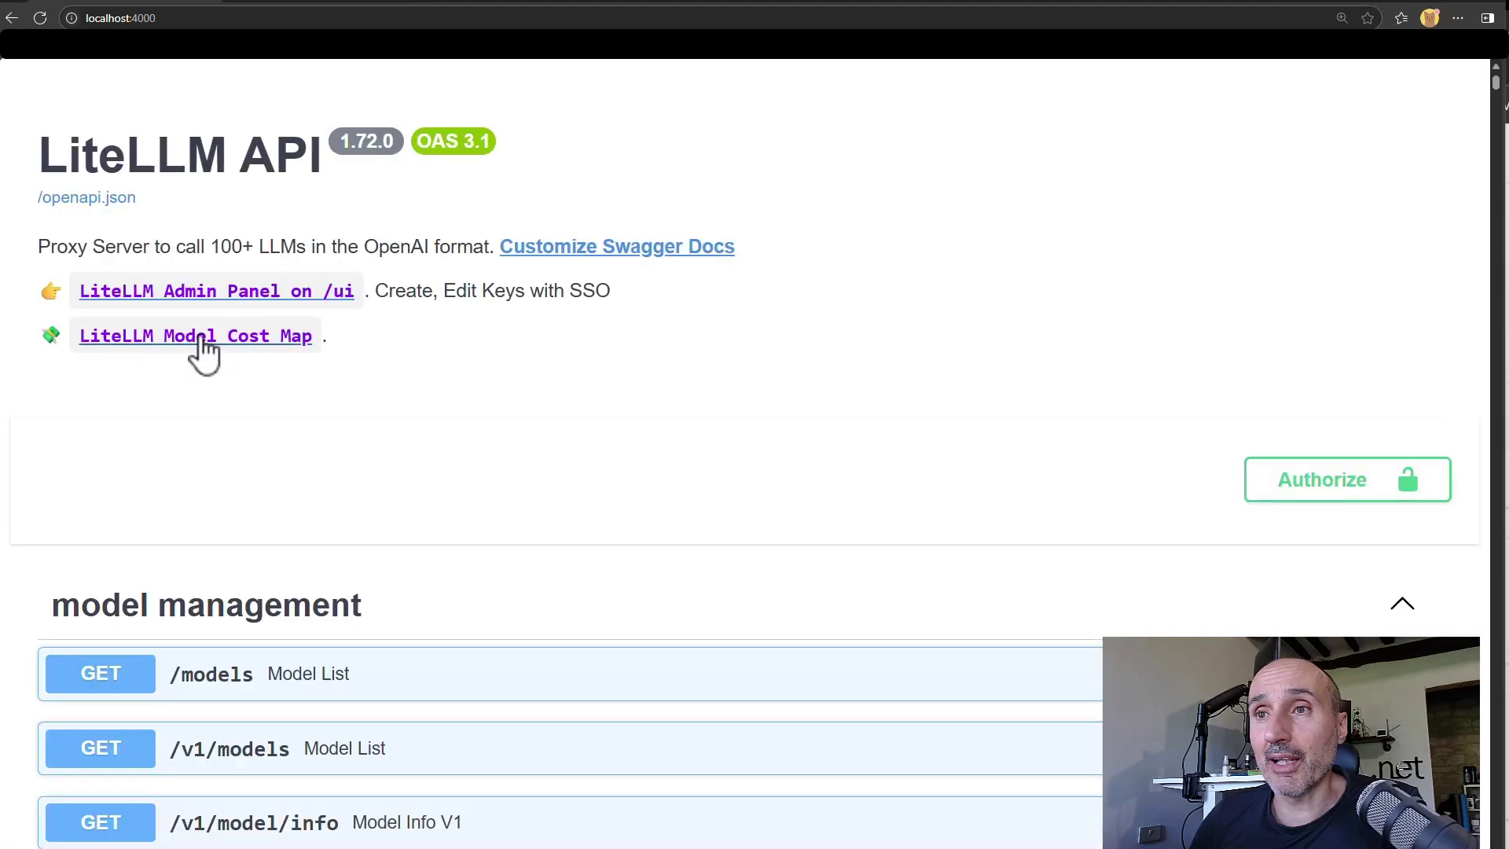
click(203, 336)
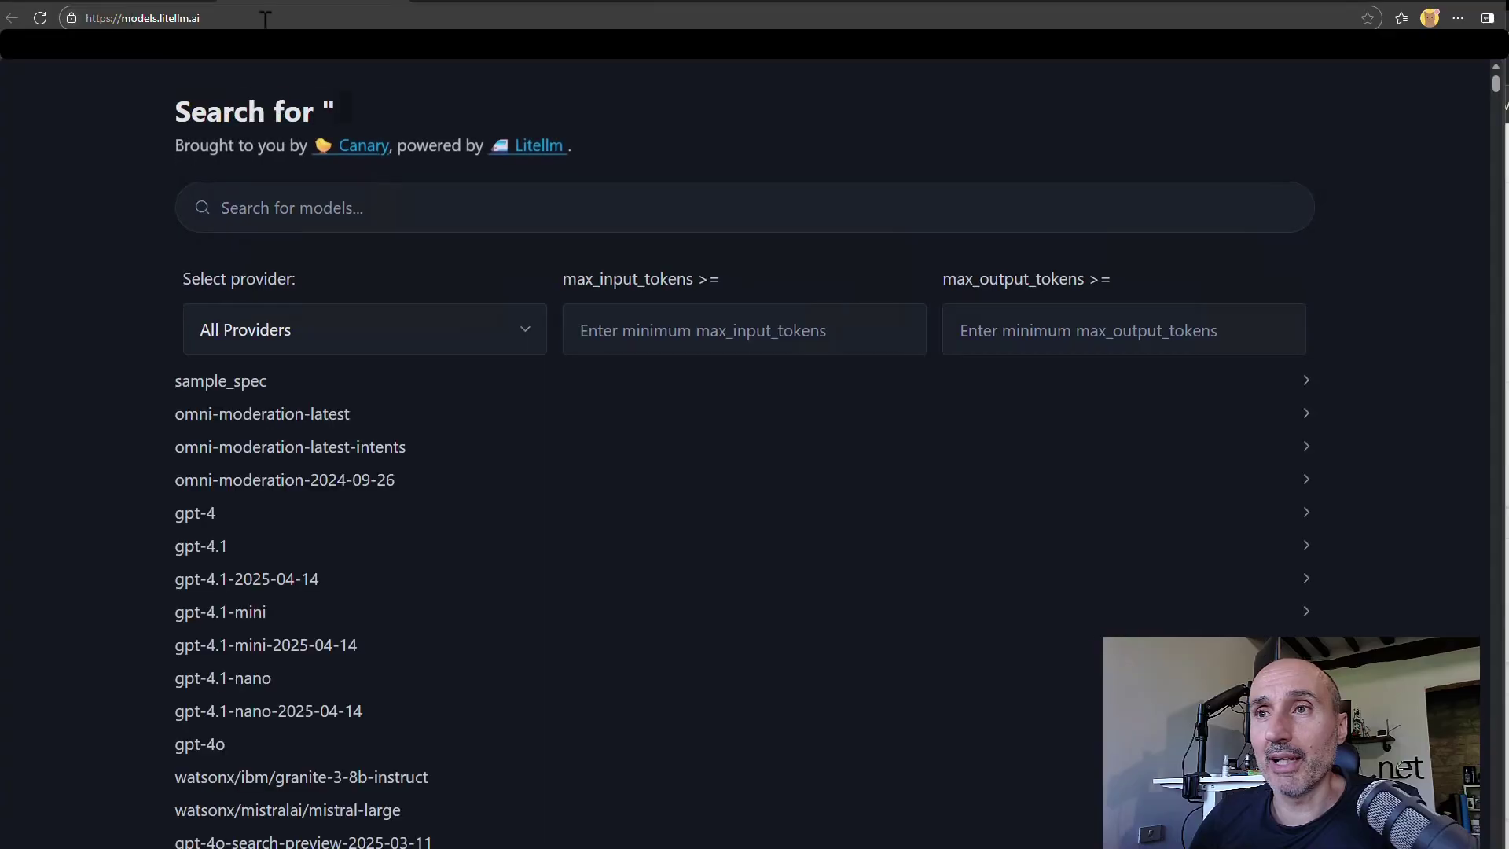
scroll(471, 471, down, 10)
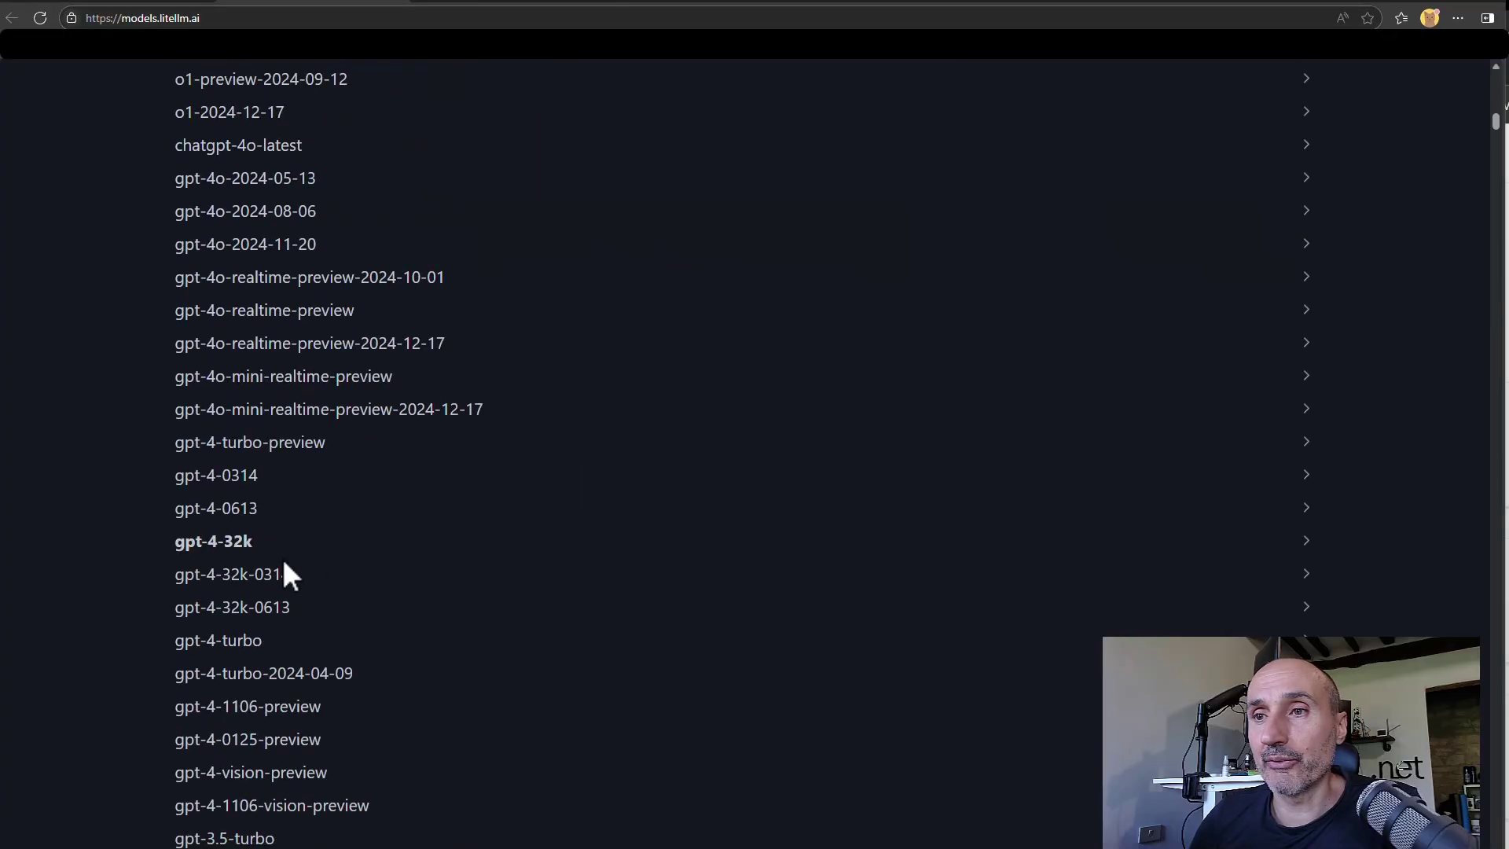
click(236, 546)
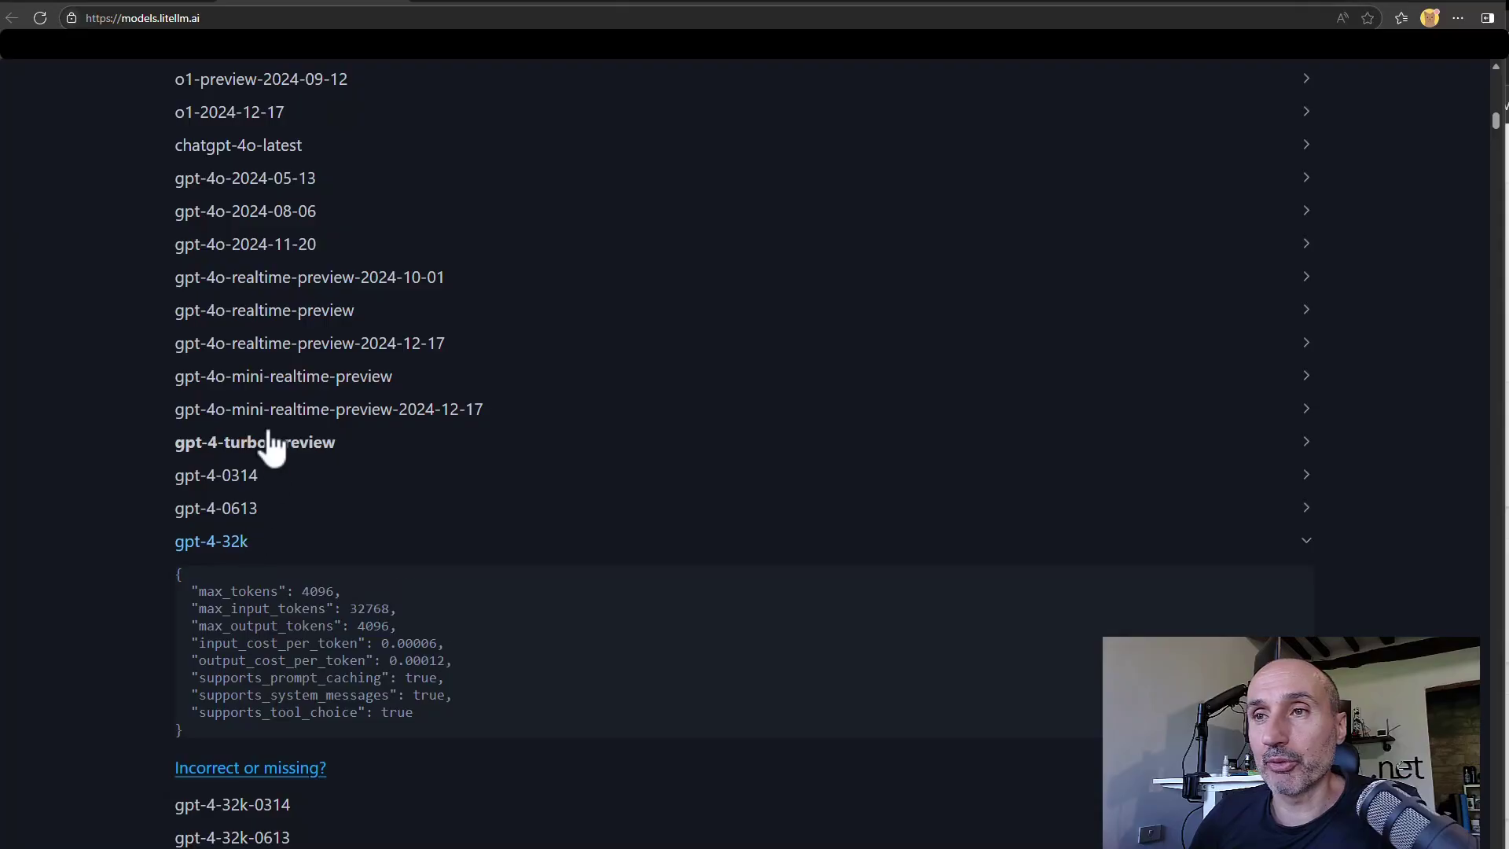
scroll(282, 393, down, 5)
click(356, 334)
scroll(362, 315, up, 10)
scroll(303, 425, down, 20)
scroll(283, 487, down, 20)
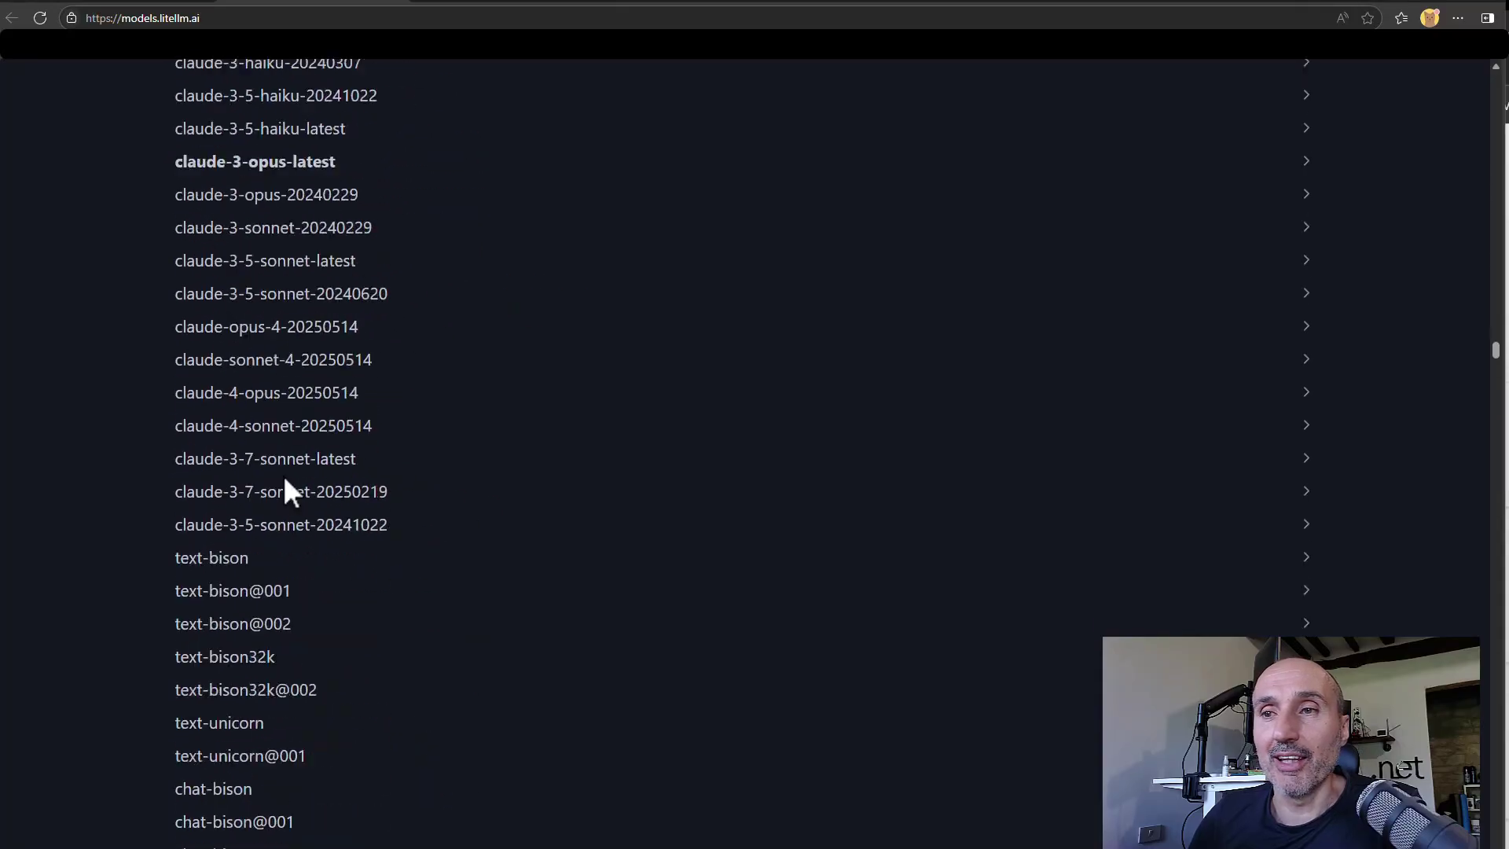
click(275, 512)
scroll(114, 174, down, 5)
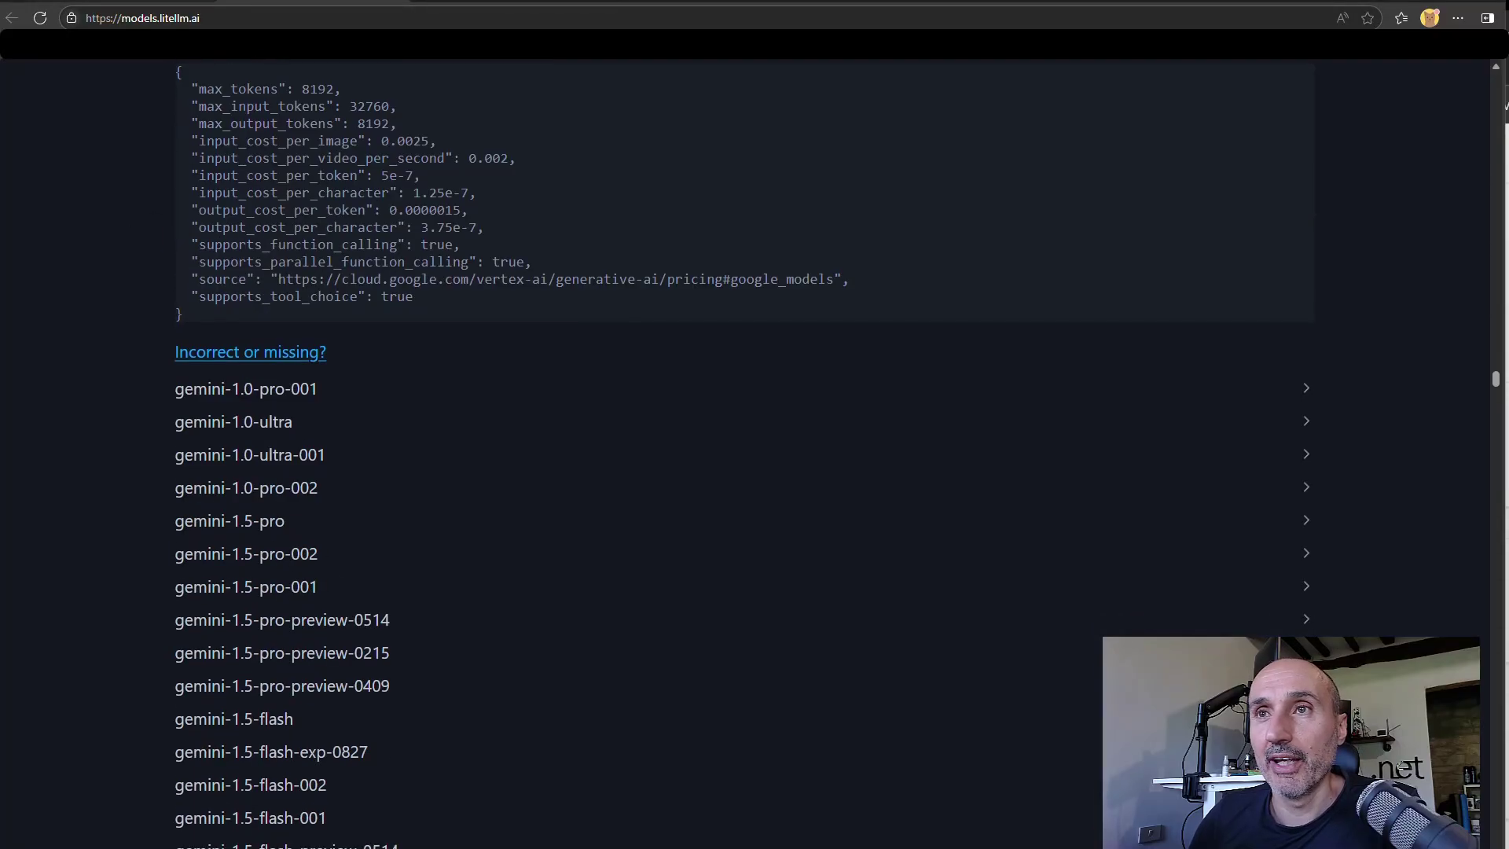
key(ctrl+w)
scroll(320, 334, down, 10)
scroll(320, 333, up, 10)
click(281, 21)
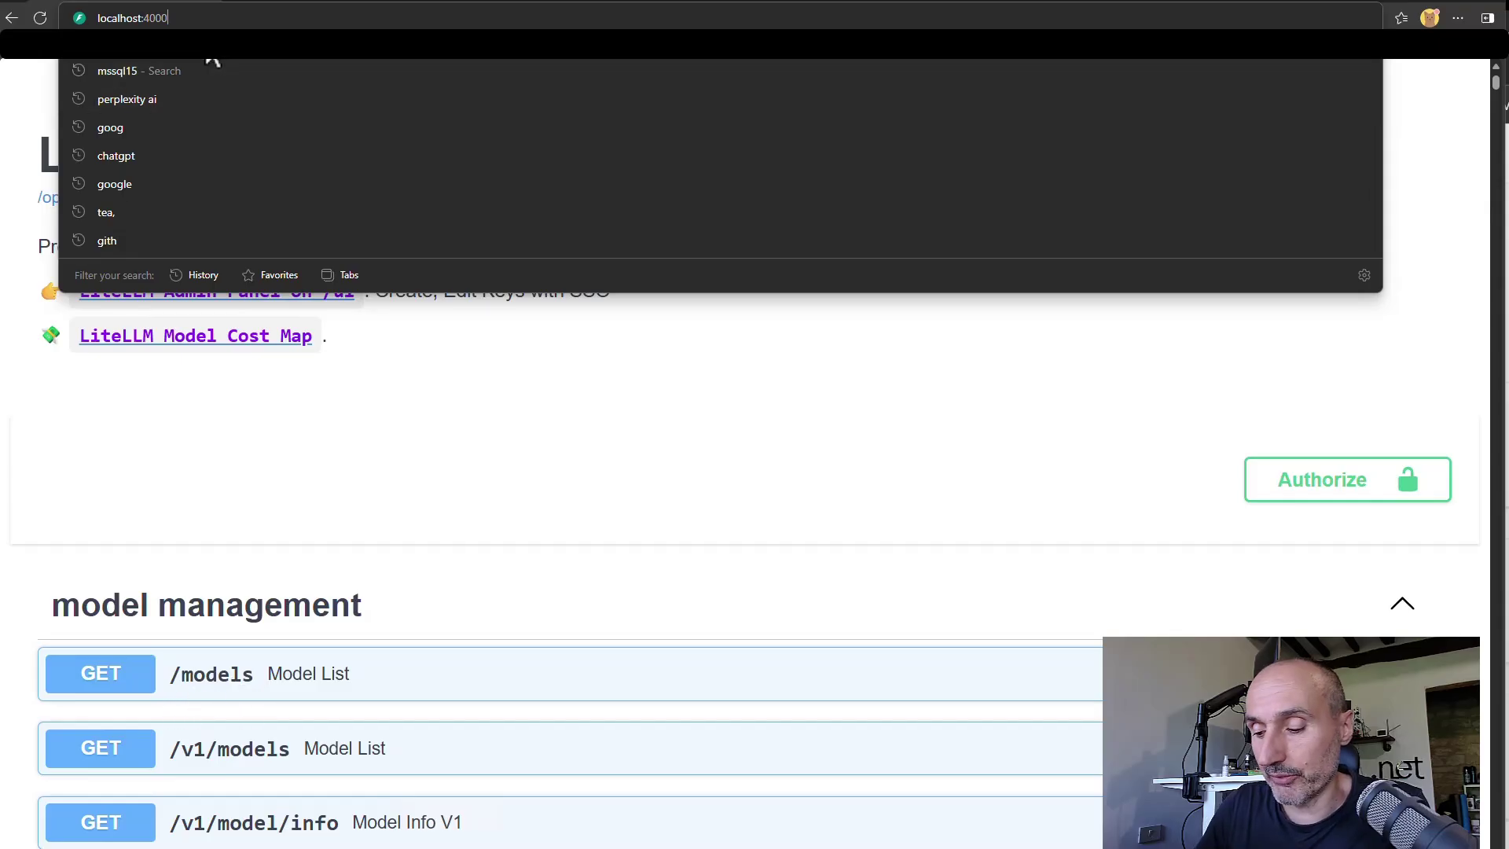
Step: Load localhost:4000/models and show the model list as pretty-printed JSON
text(/models)
key(Return)
click(136, 71)
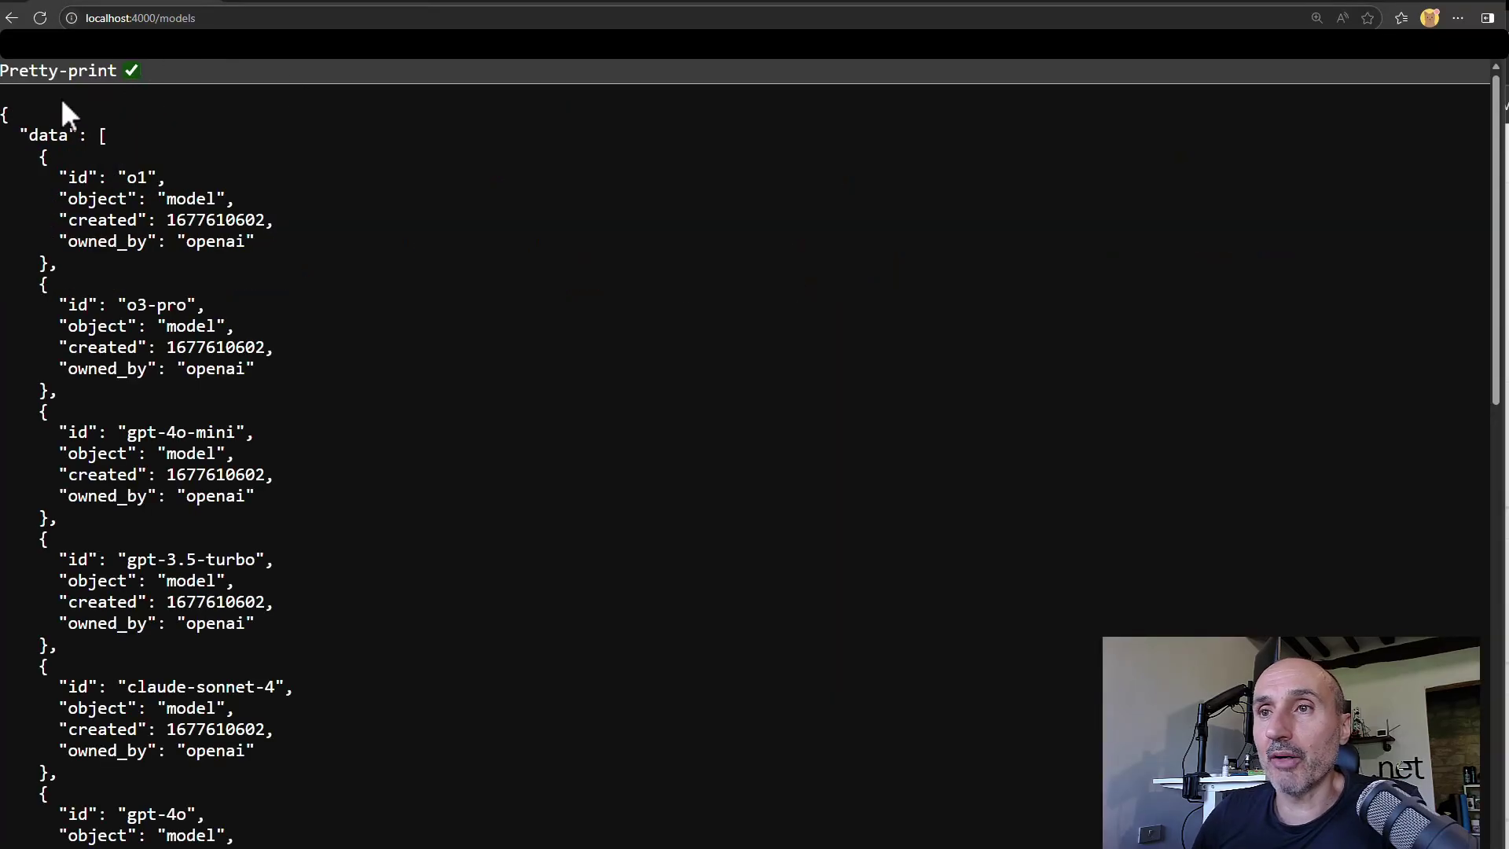
scroll(330, 334, down, 10)
scroll(333, 414, up, 5)
scroll(332, 413, up, 3)
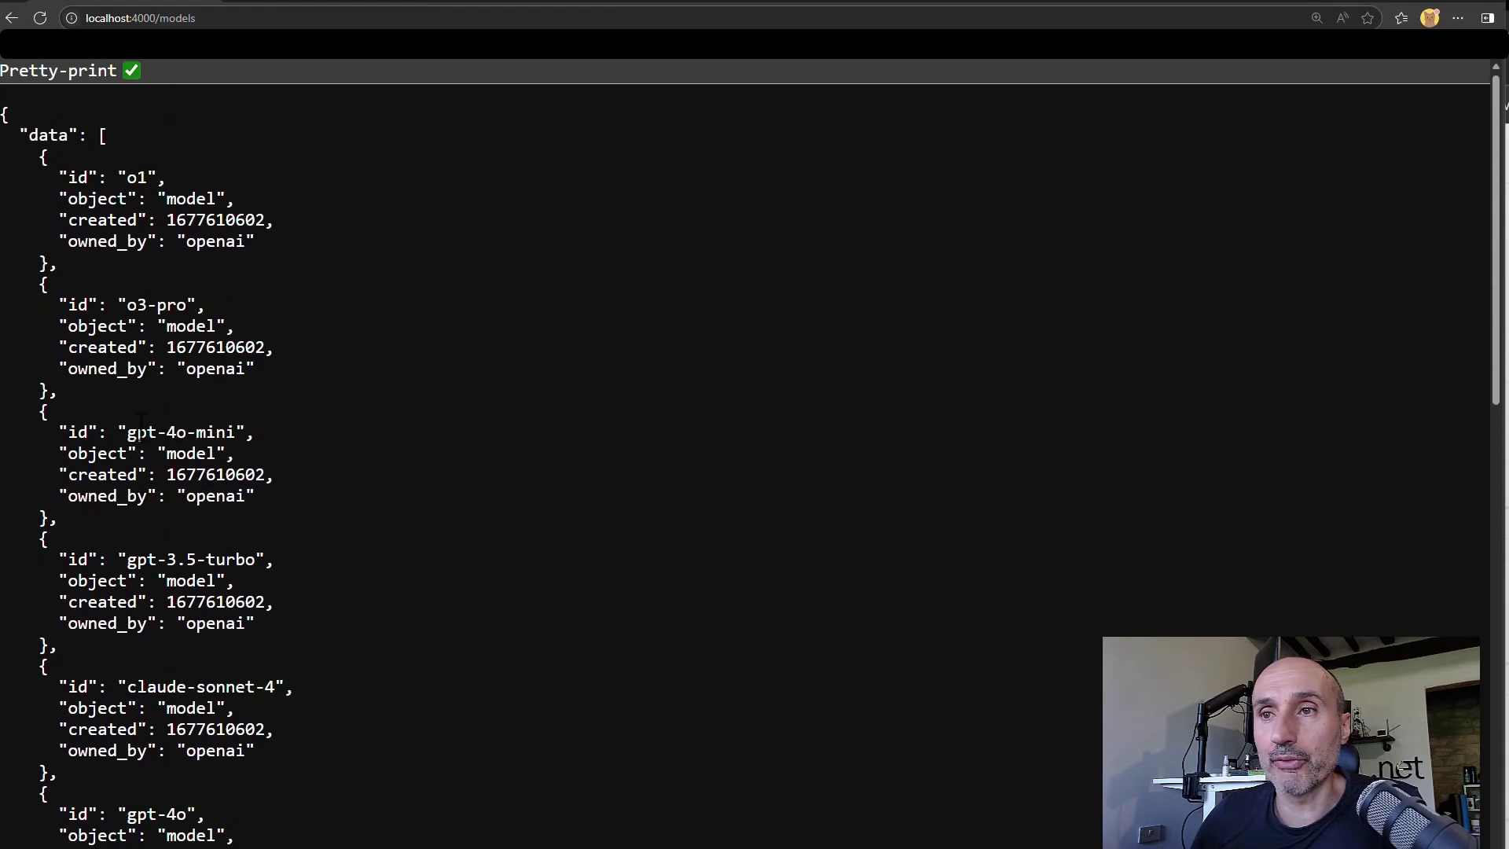
Step: Highlight the o3-pro model entry in the list, then switch to Docker Desktop
drag(62, 314, 294, 368)
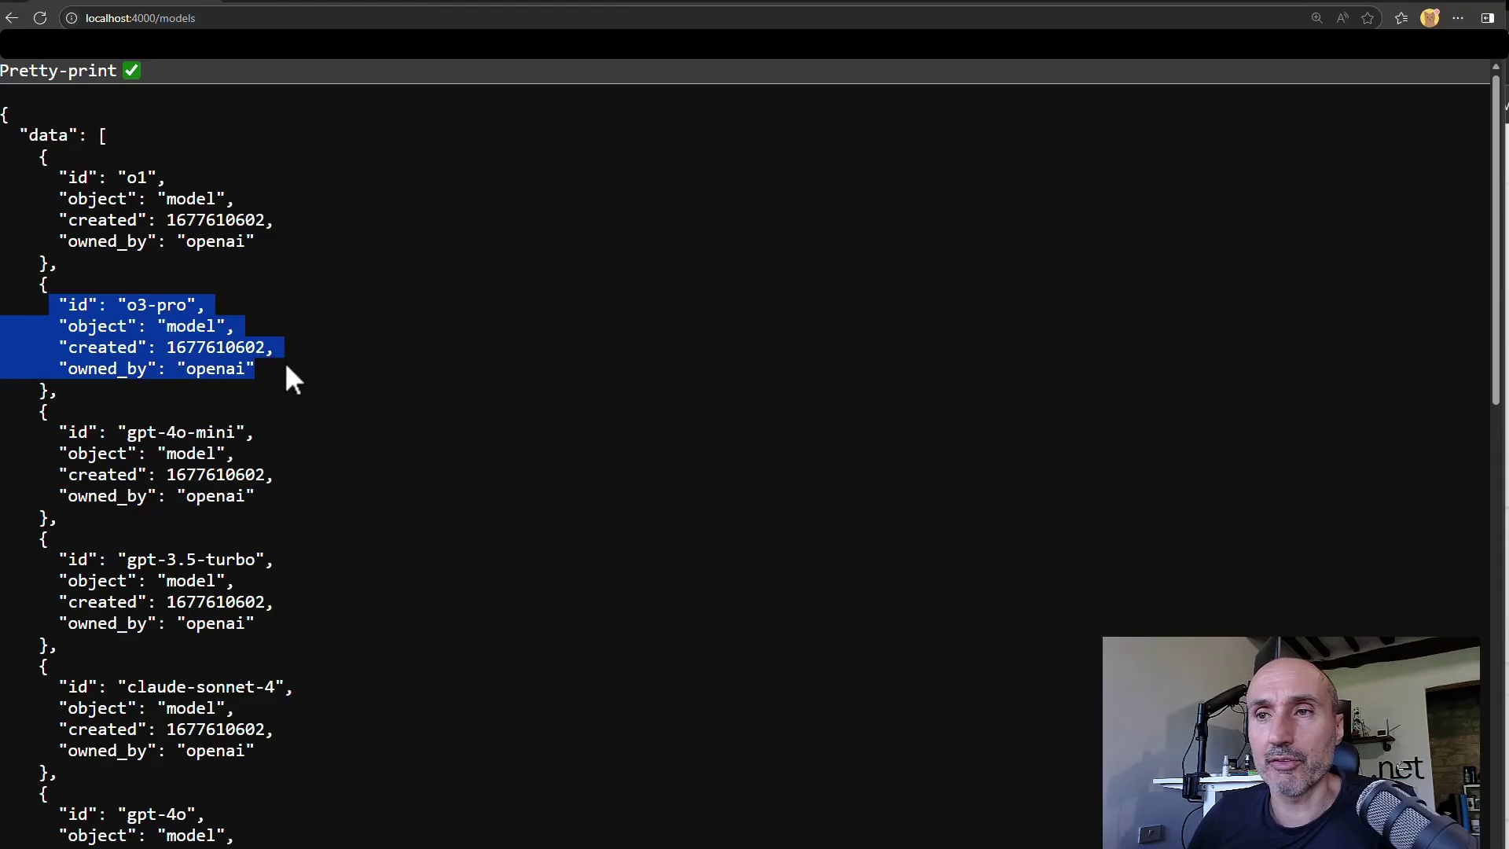
scroll(301, 393, down, 9)
drag(119, 360, 357, 366)
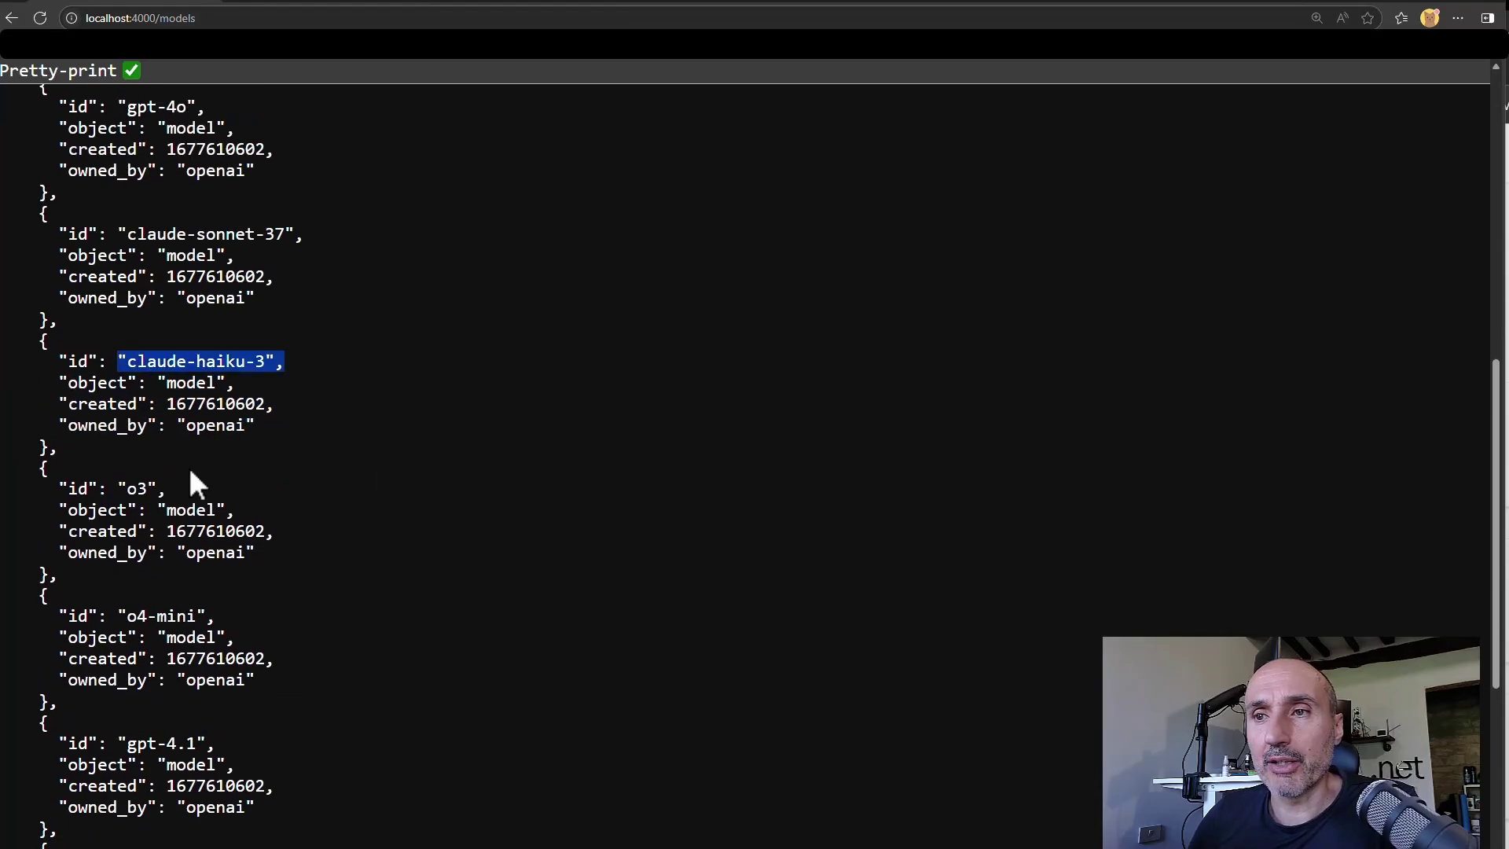
scroll(196, 456, down, 5)
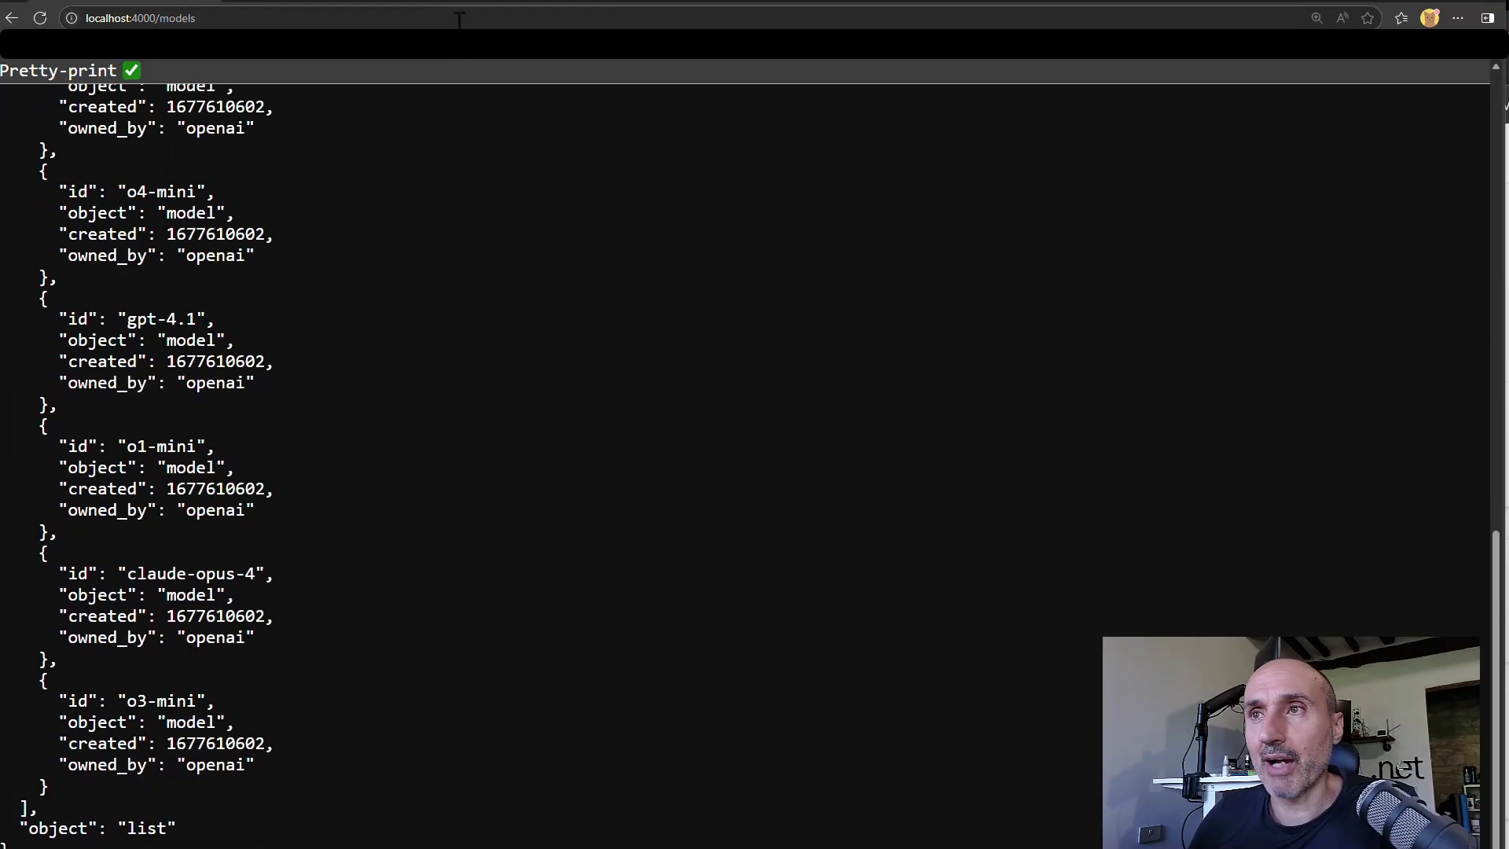
key(alt+Tab)
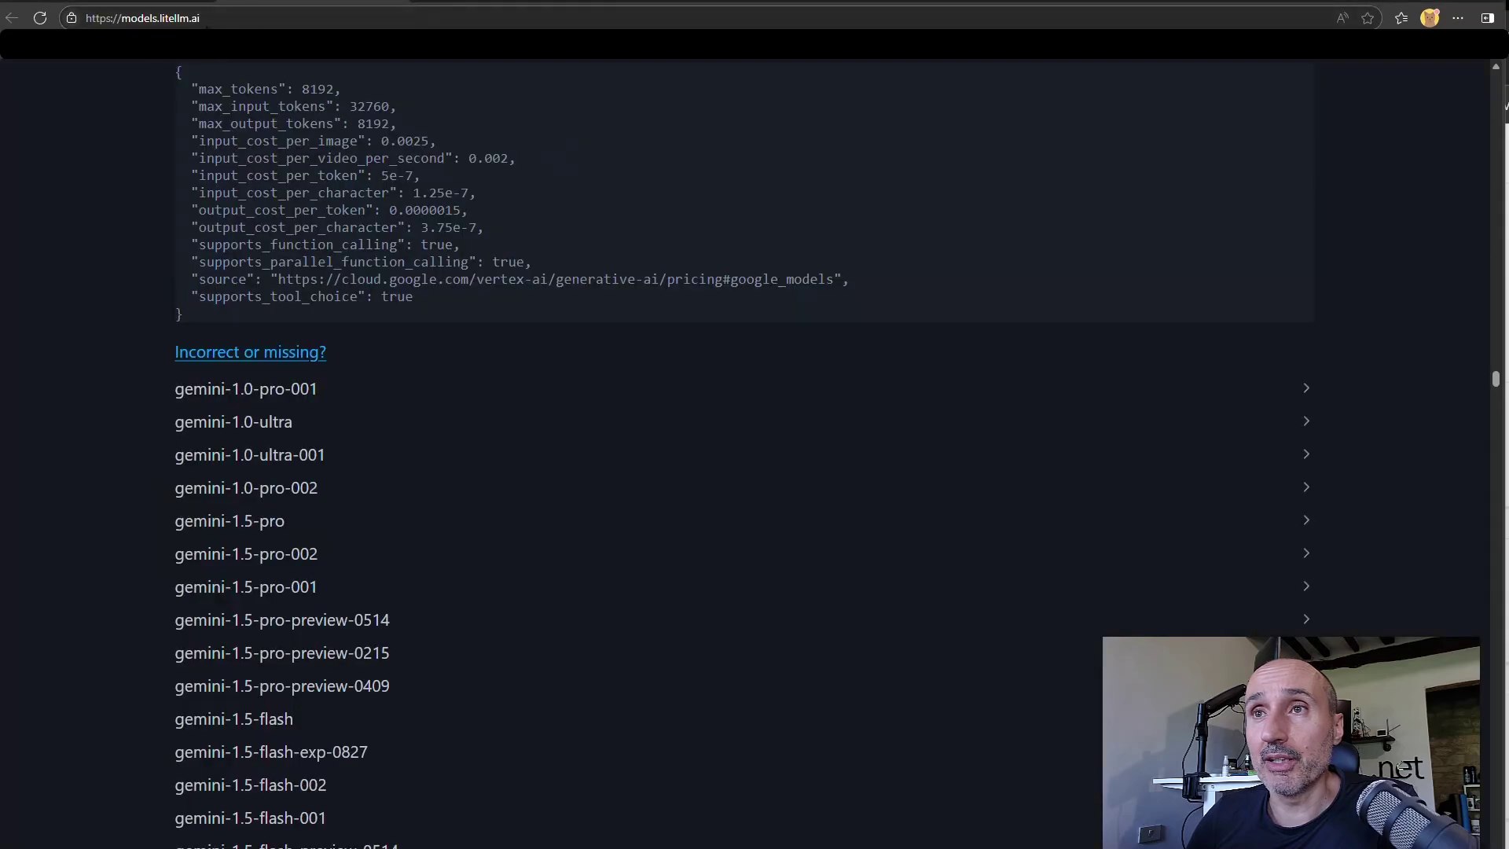
Step: Load localhost:3001 in the browser, correcting the mistyped 40 port to 300
click(281, 14)
text(localhost:40)
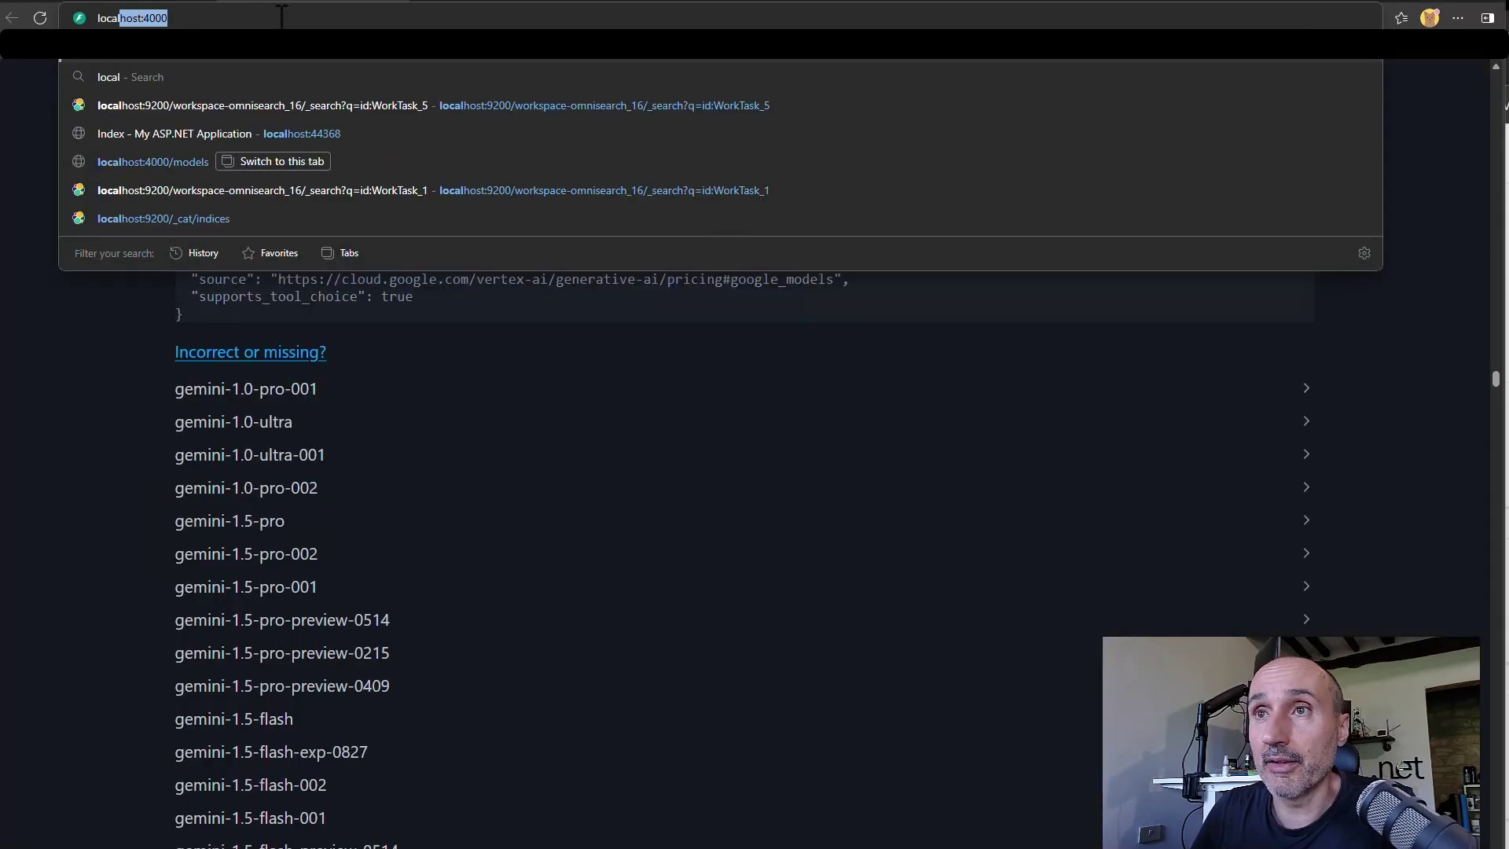
key(BackSpace)
key(BackSpace)
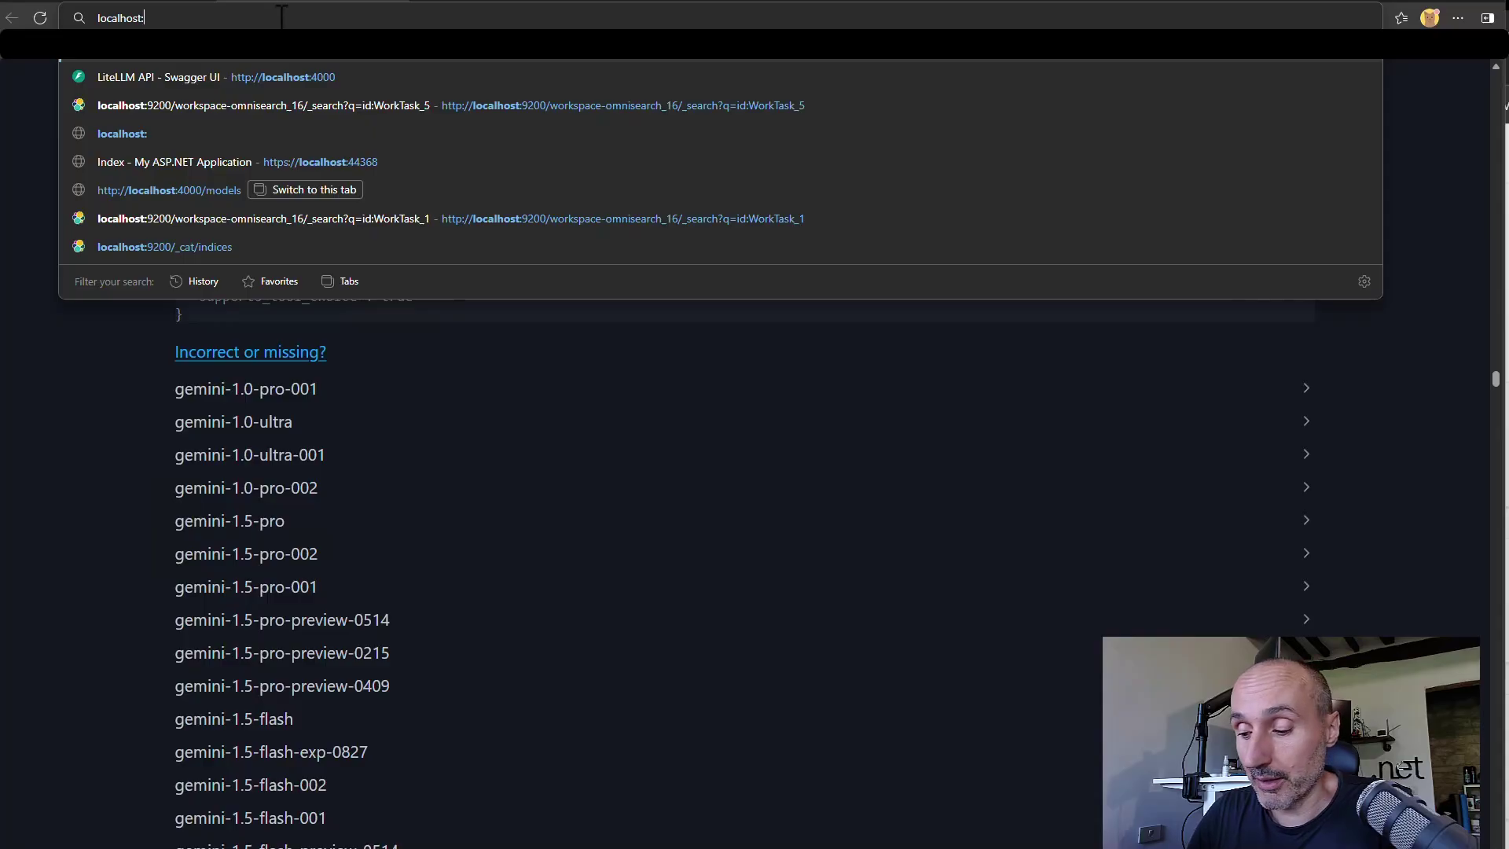
text(3001)
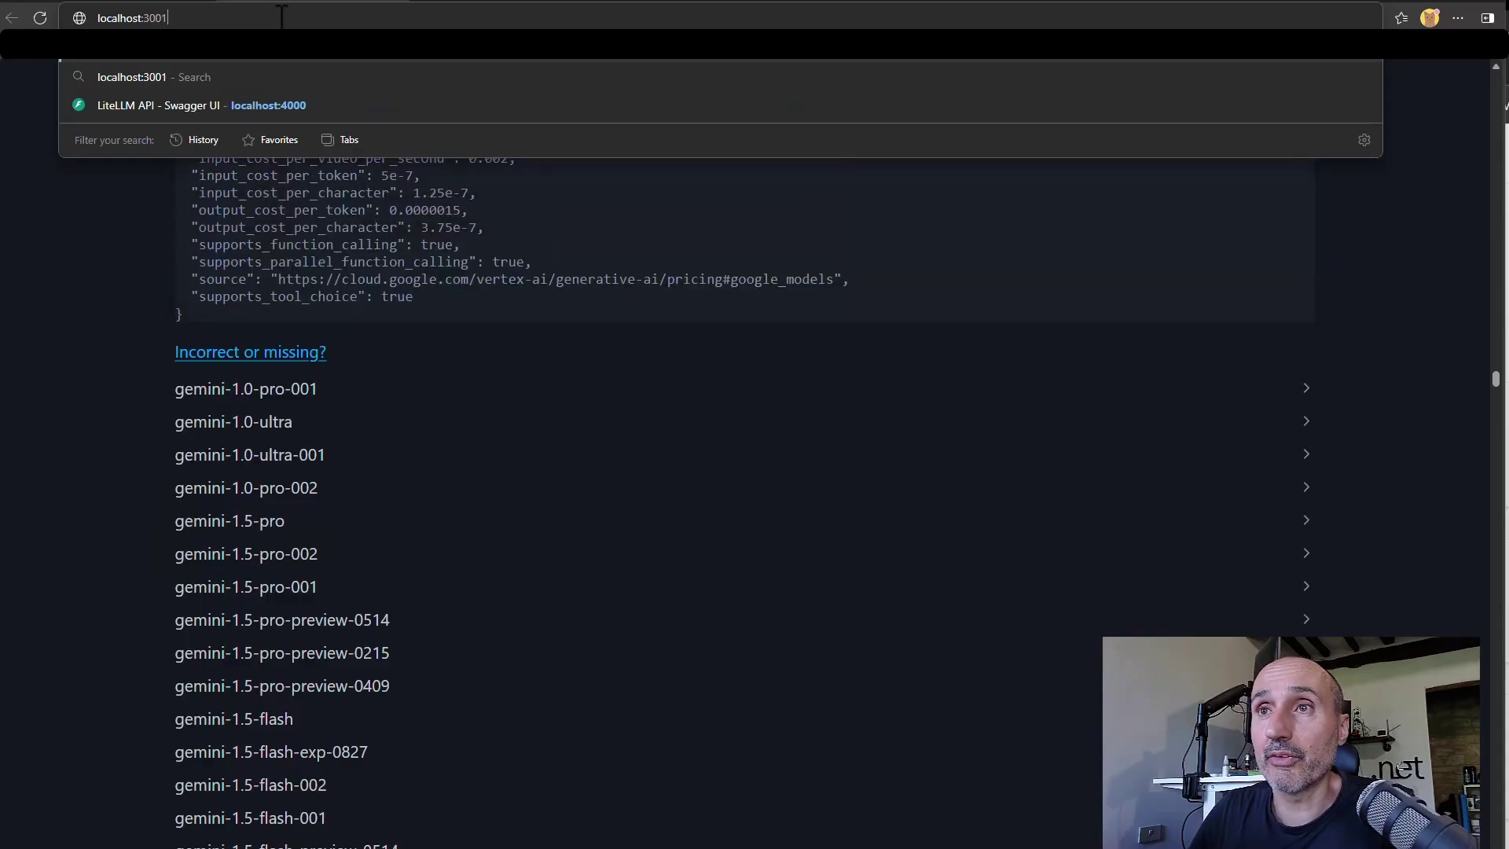
key(Return)
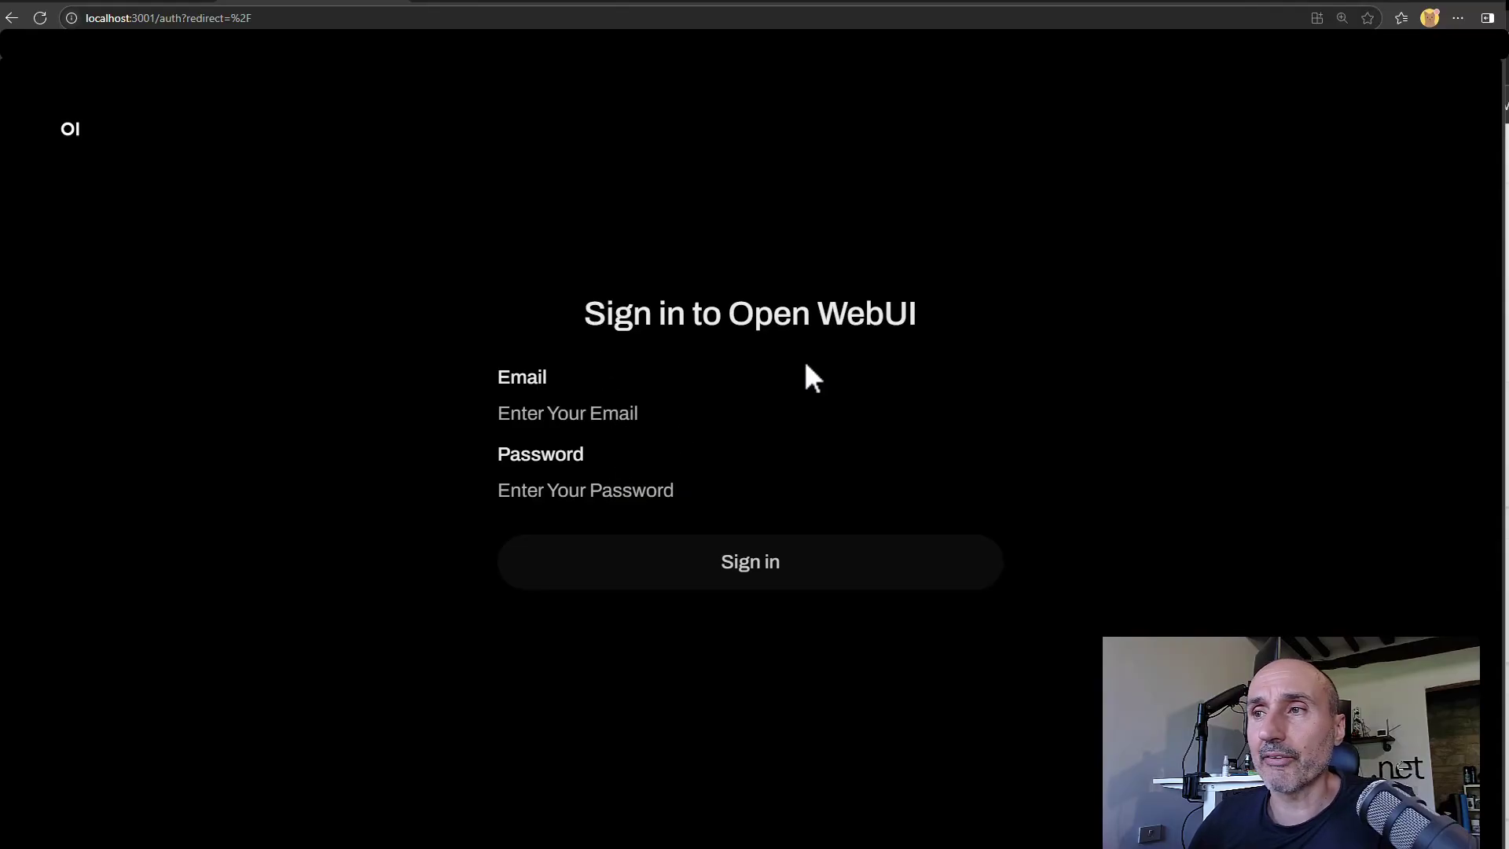
Step: Open a window for another browser profile and load localhost:3001 there
click(1429, 18)
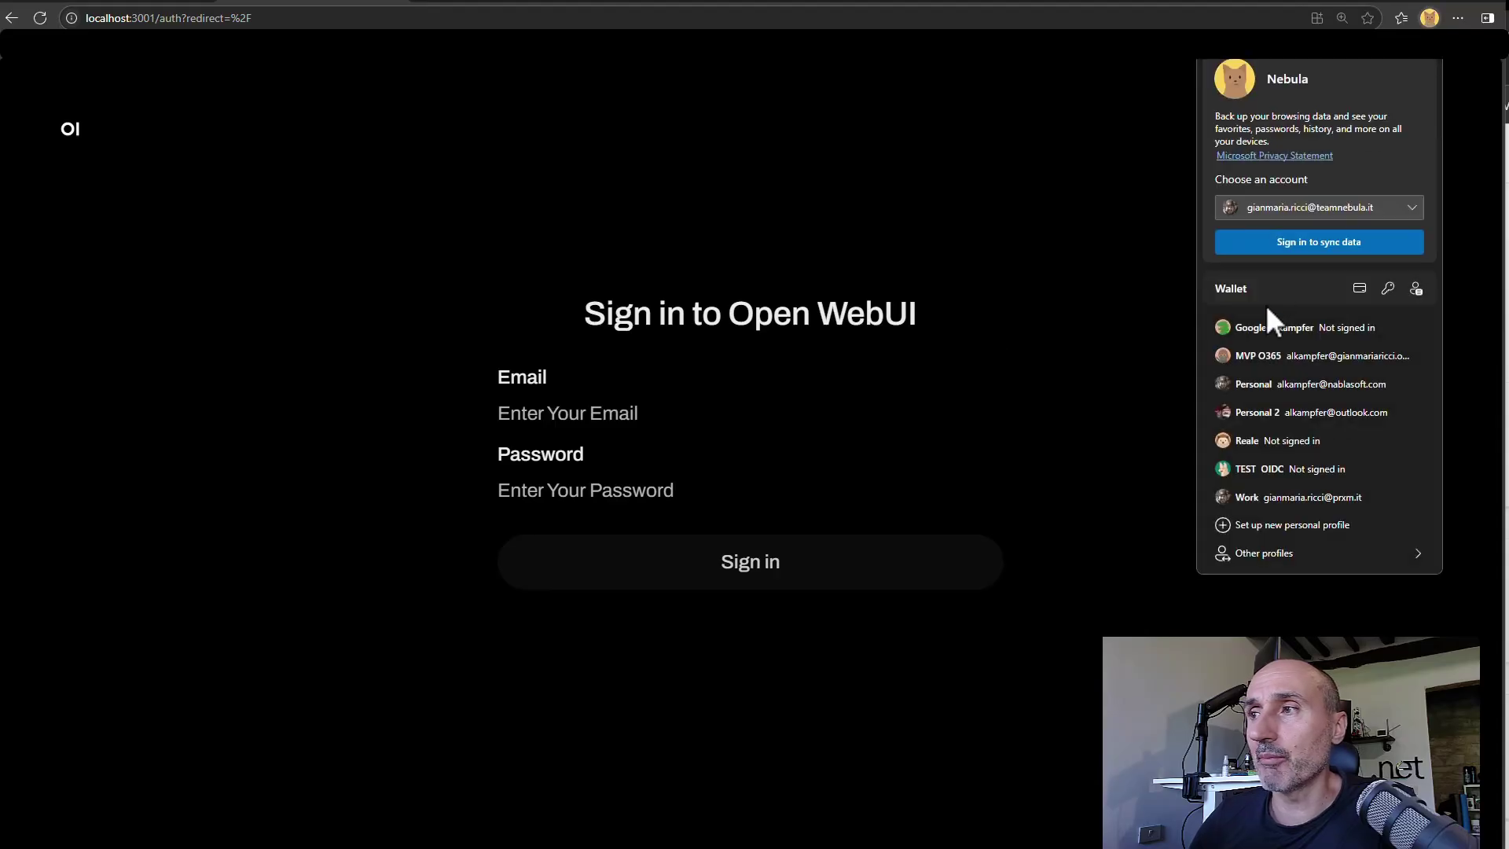
click(1262, 385)
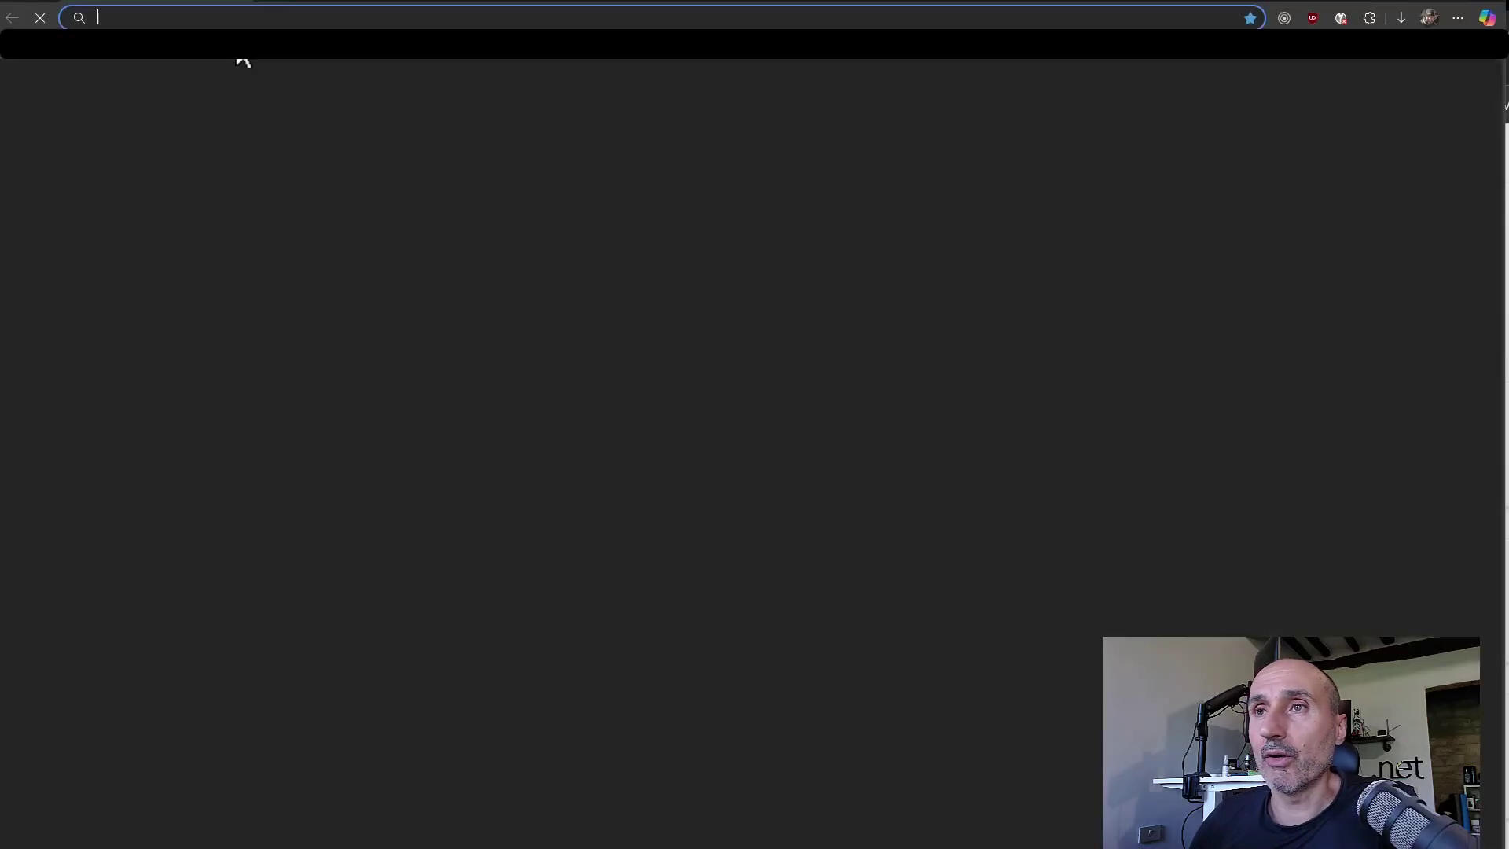
click(222, 16)
text(localhost:3001)
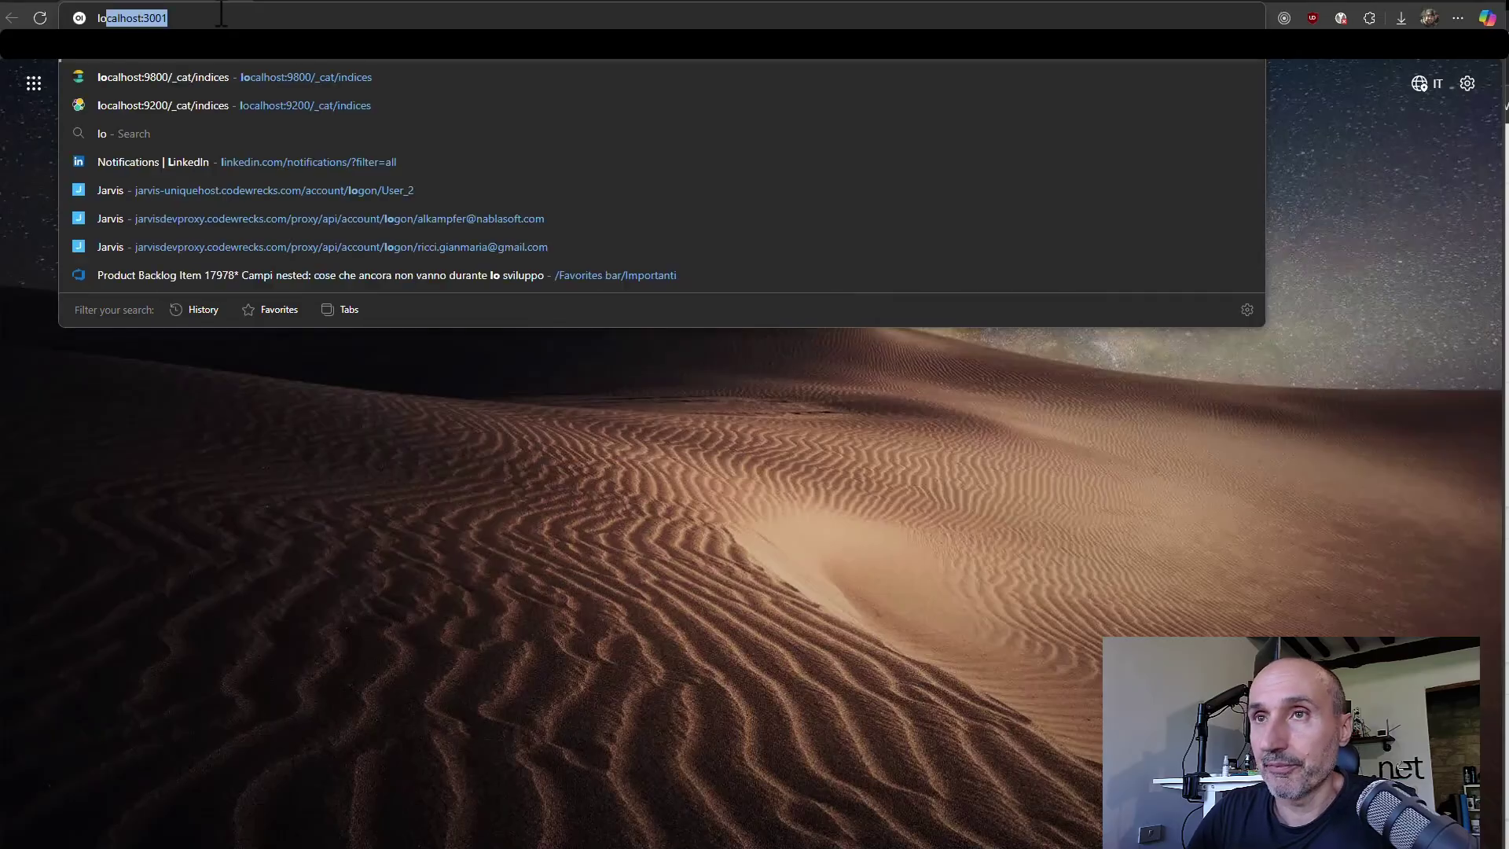
key(Return)
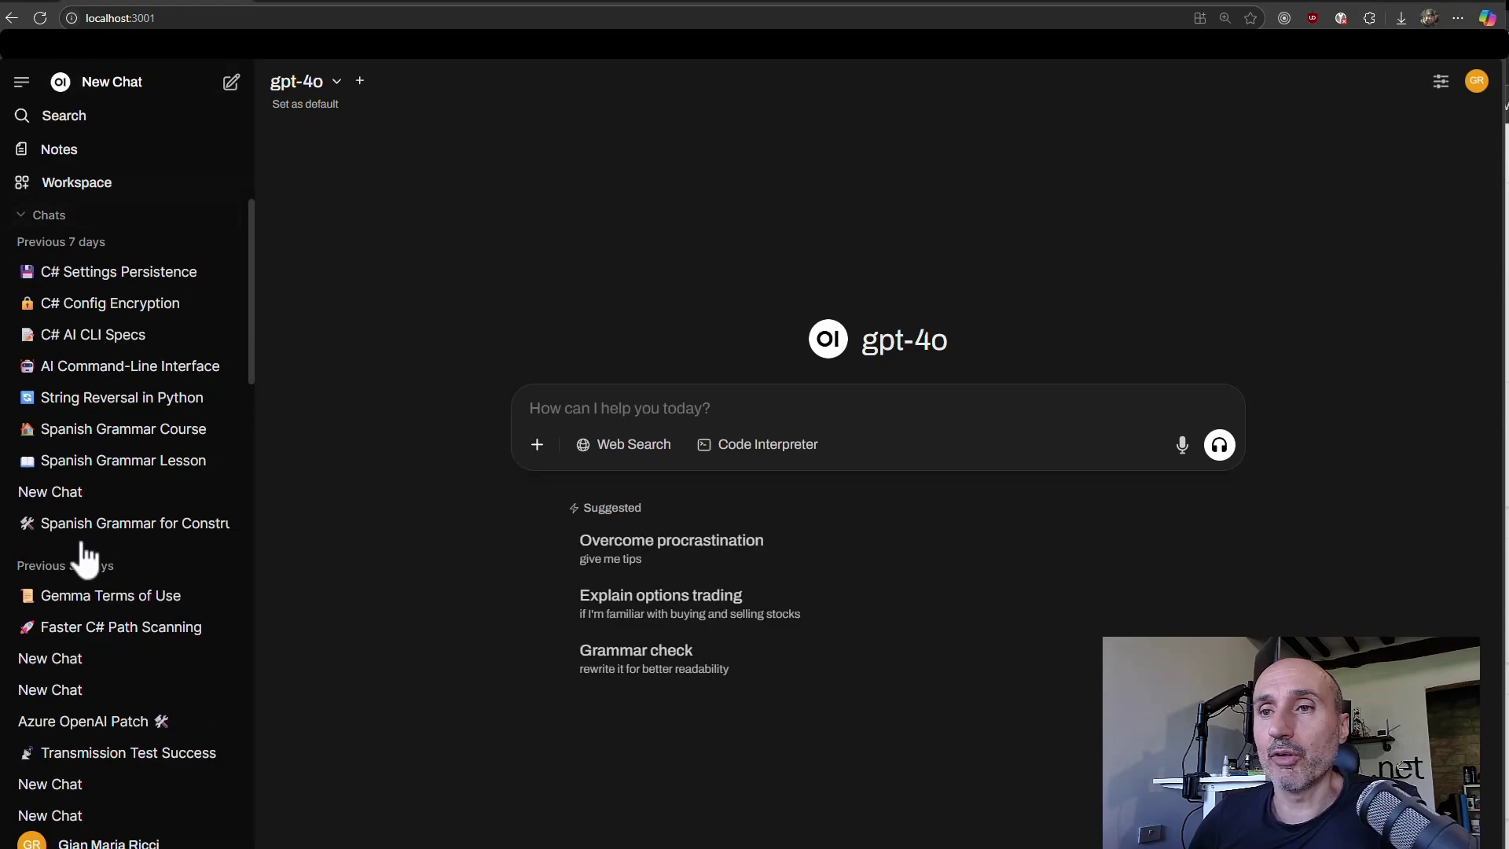
click(142, 843)
click(79, 631)
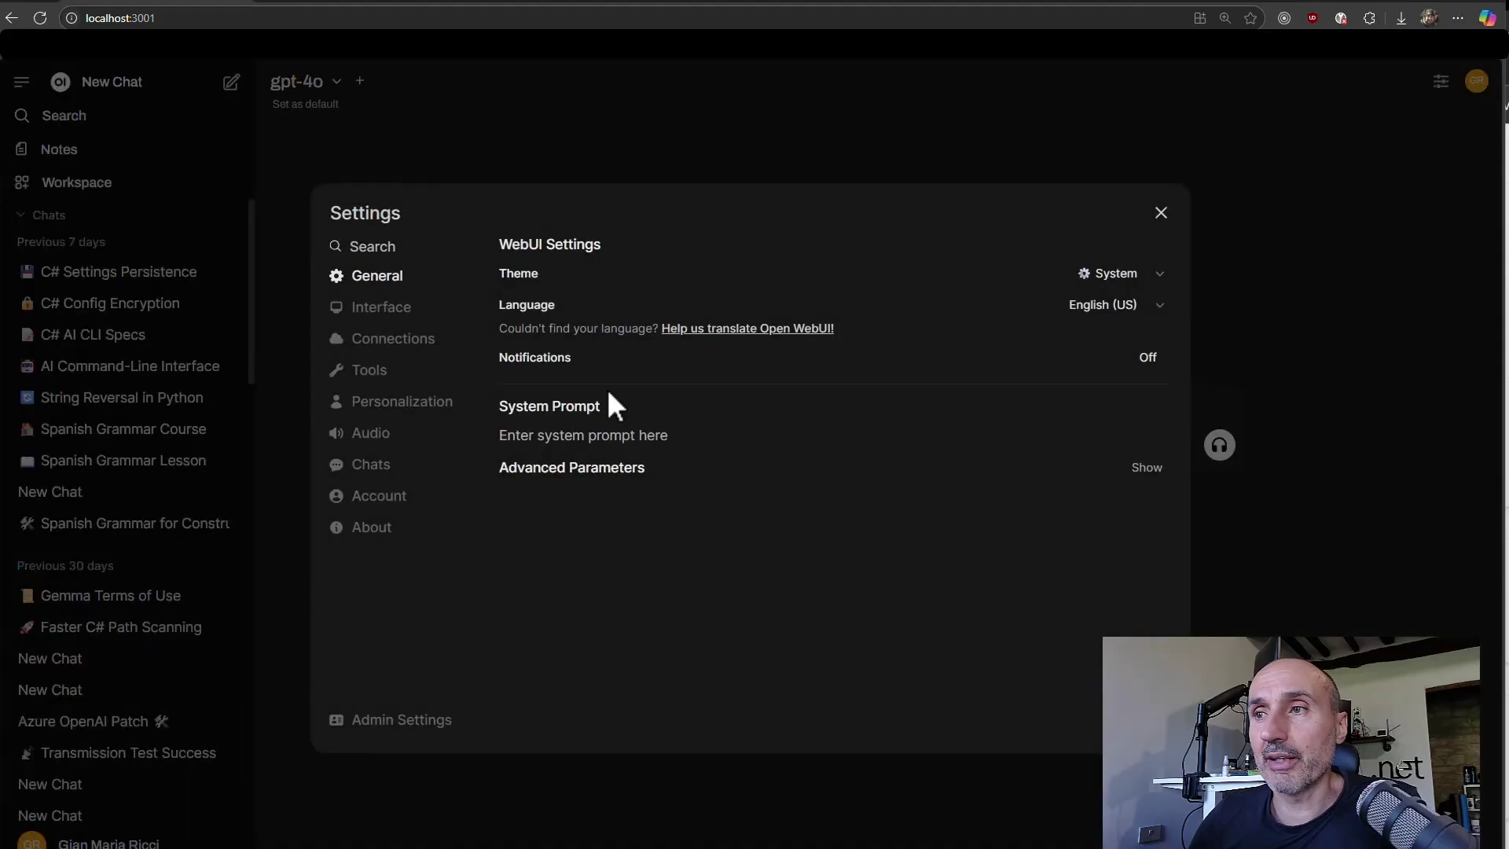
click(383, 339)
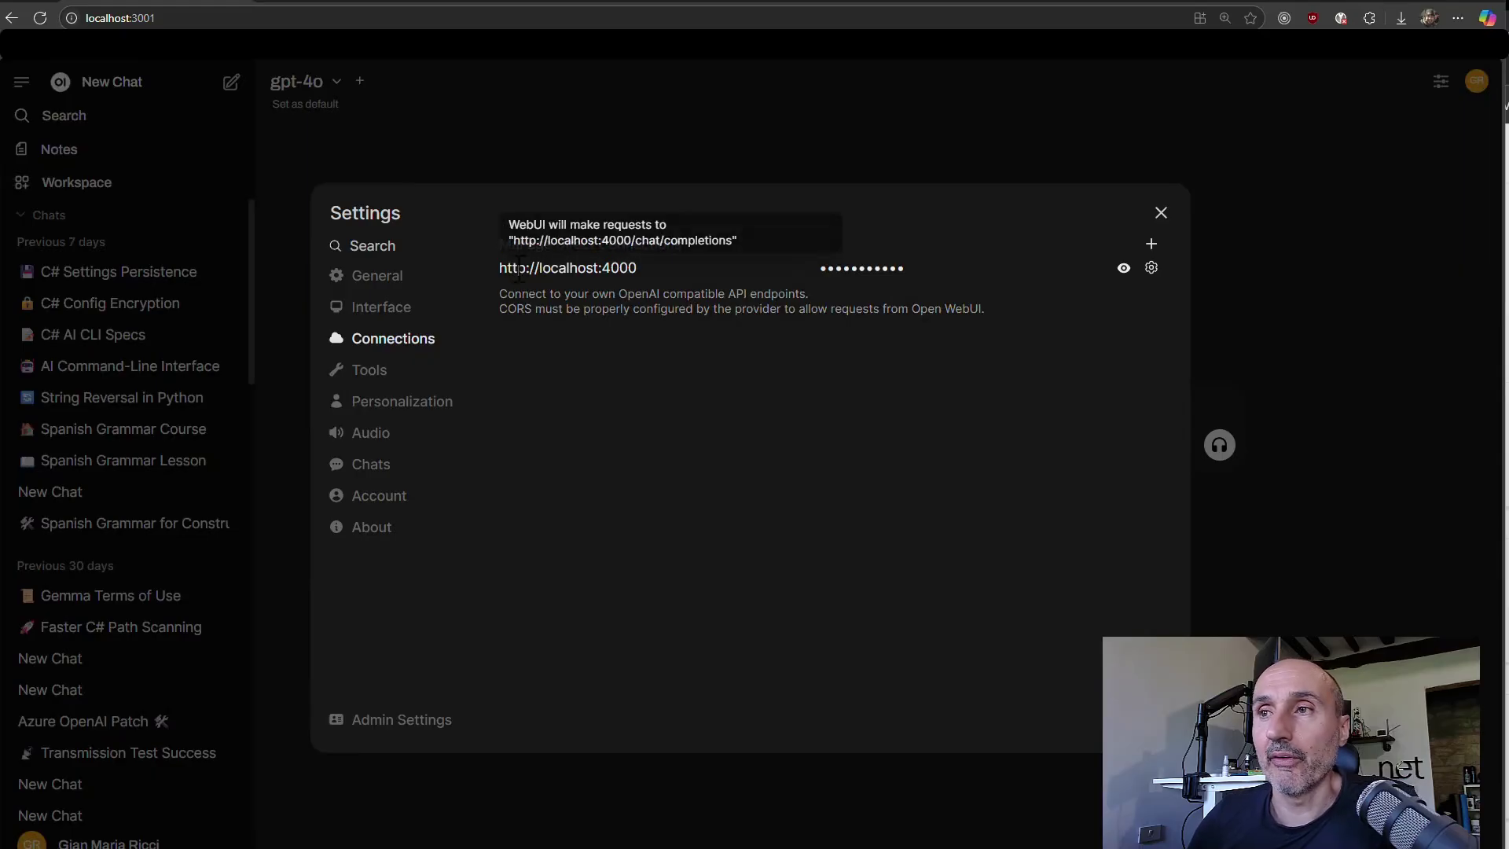
drag(501, 268, 661, 268)
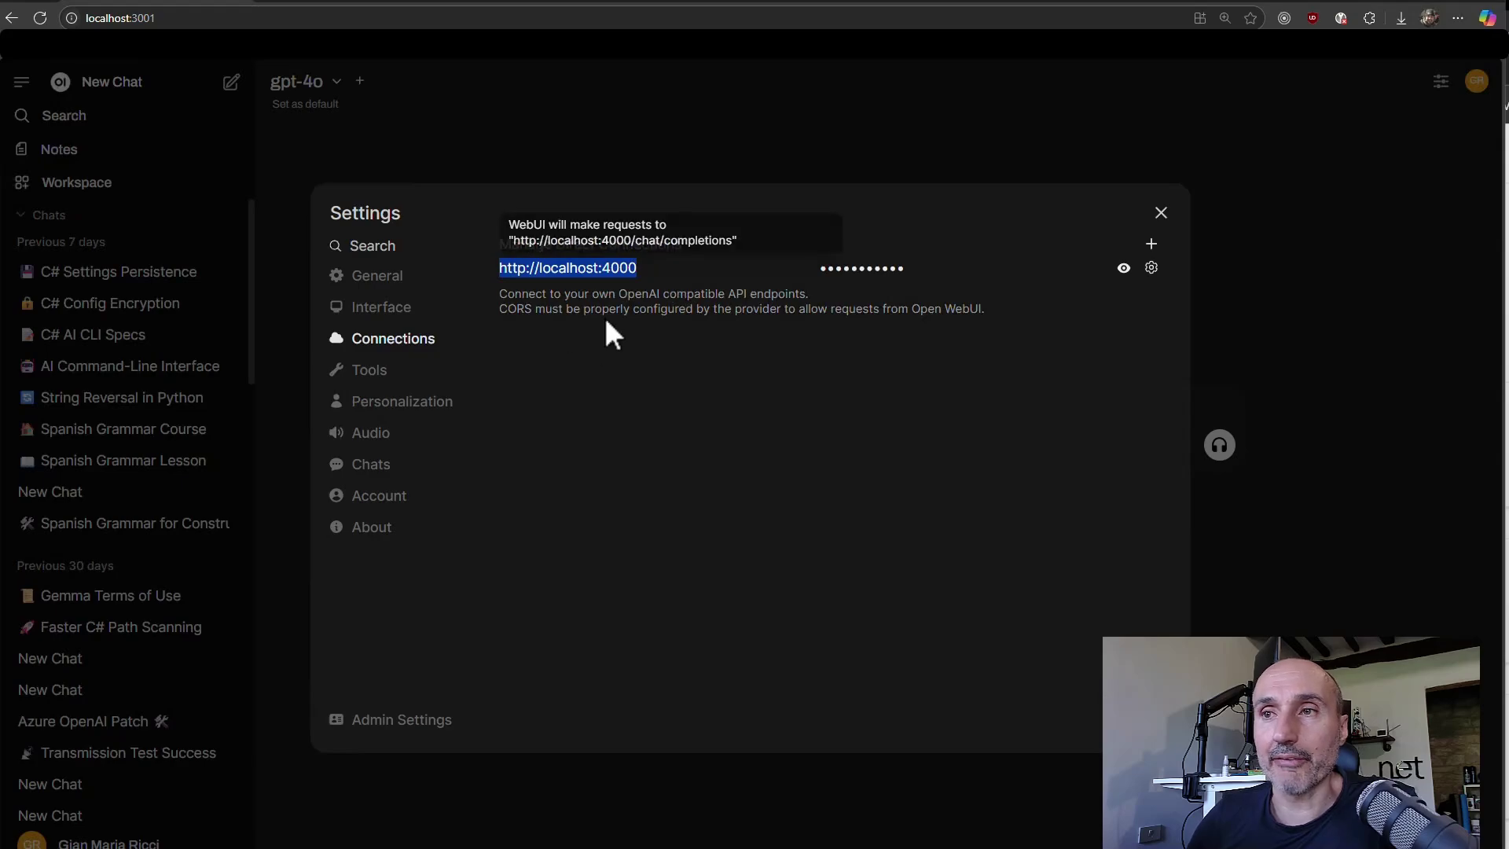
Step: Close the settings and start a new chat, keeping gpt-4o as the model
click(499, 151)
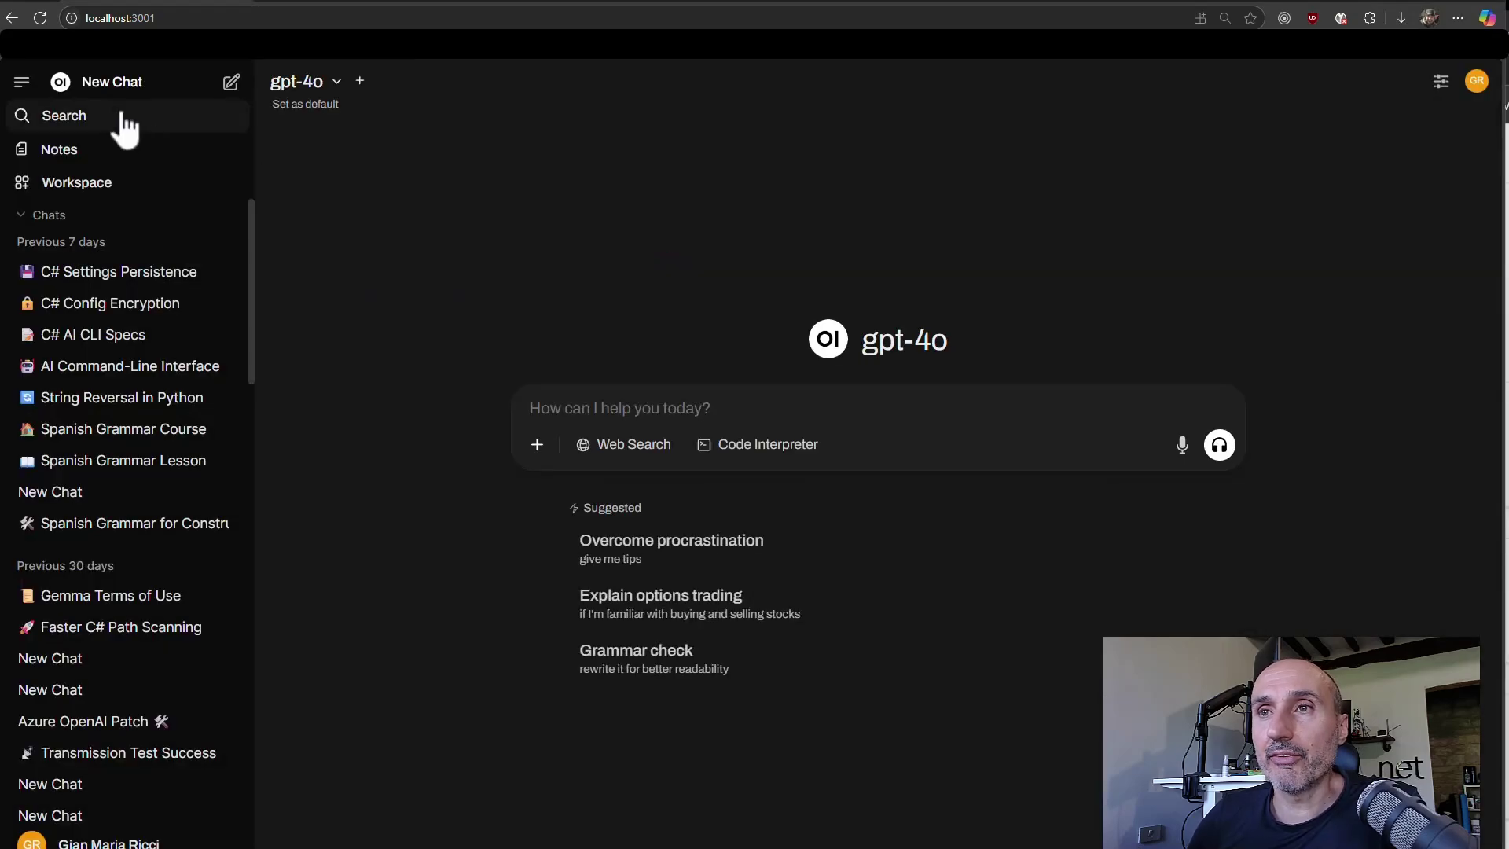
click(120, 82)
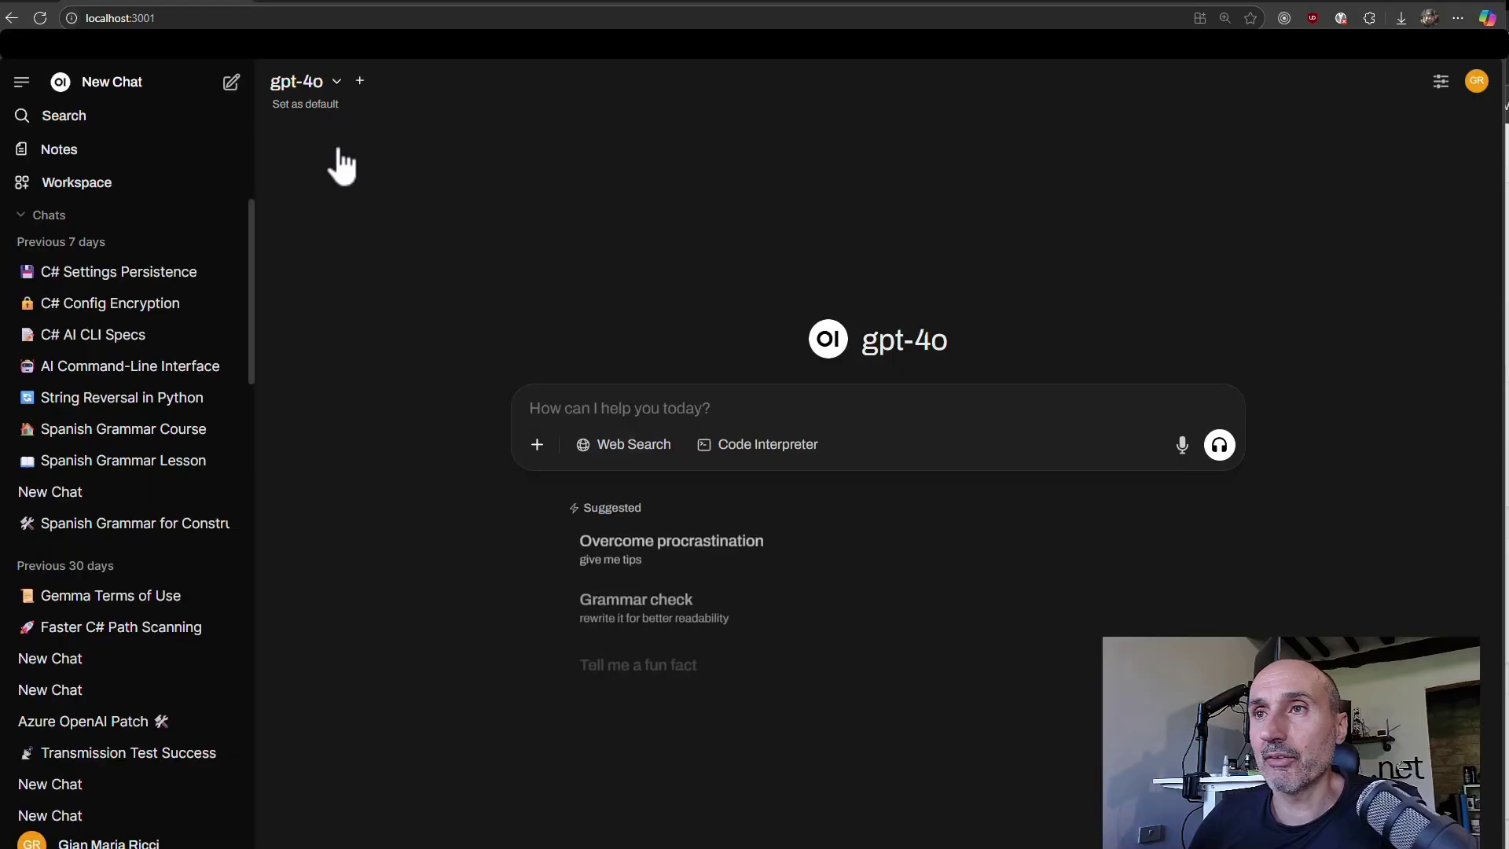
click(336, 82)
key(Escape)
Step: Ask gpt-4o for a C# web calendar program specification and open its reply for editing
click(641, 408)
text(Tell me )
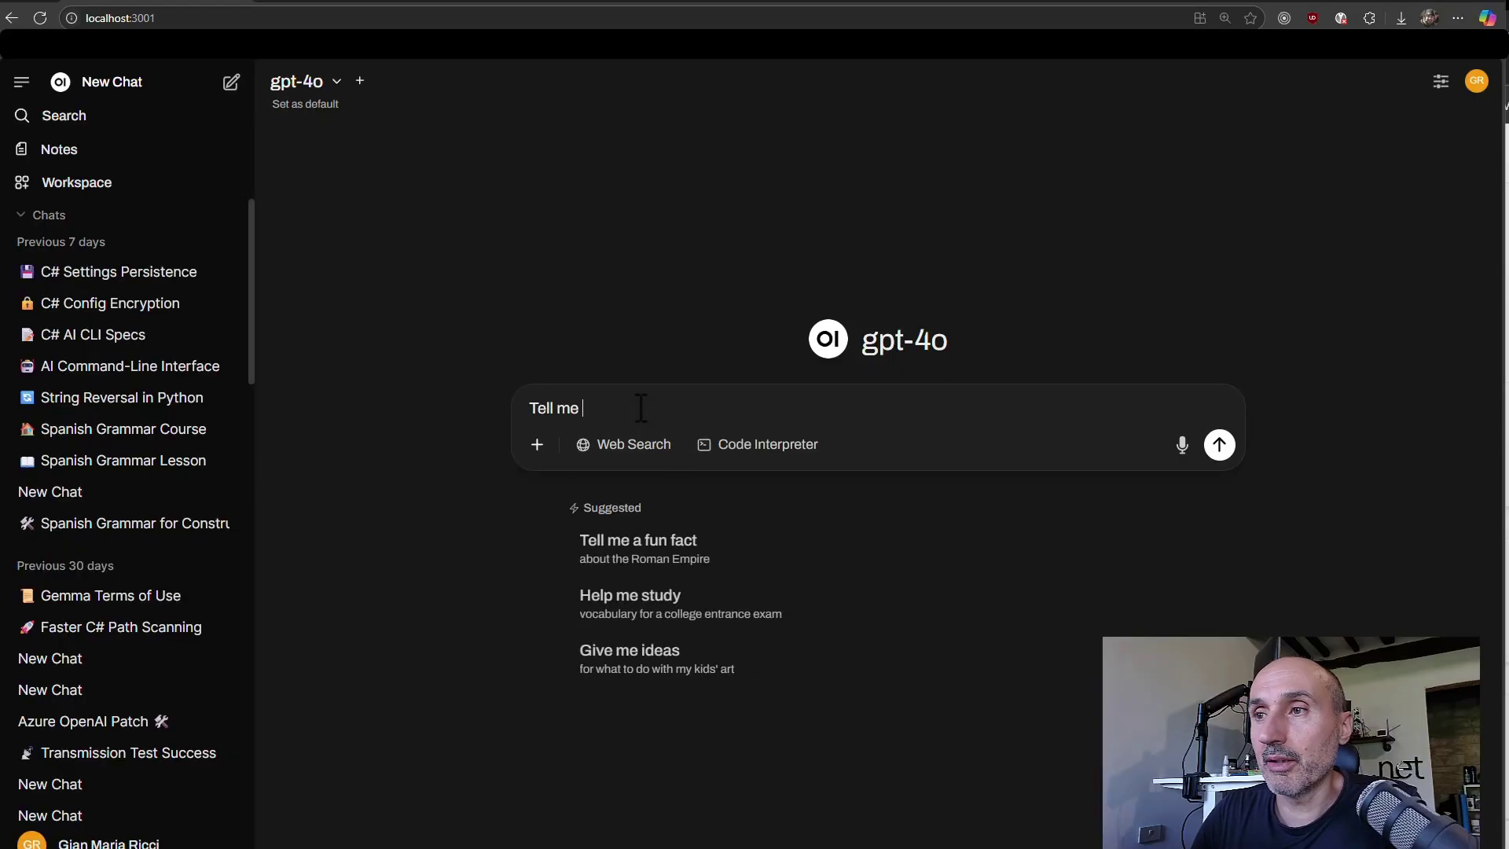
text(specificatrion for C# program that handle a web calendar)
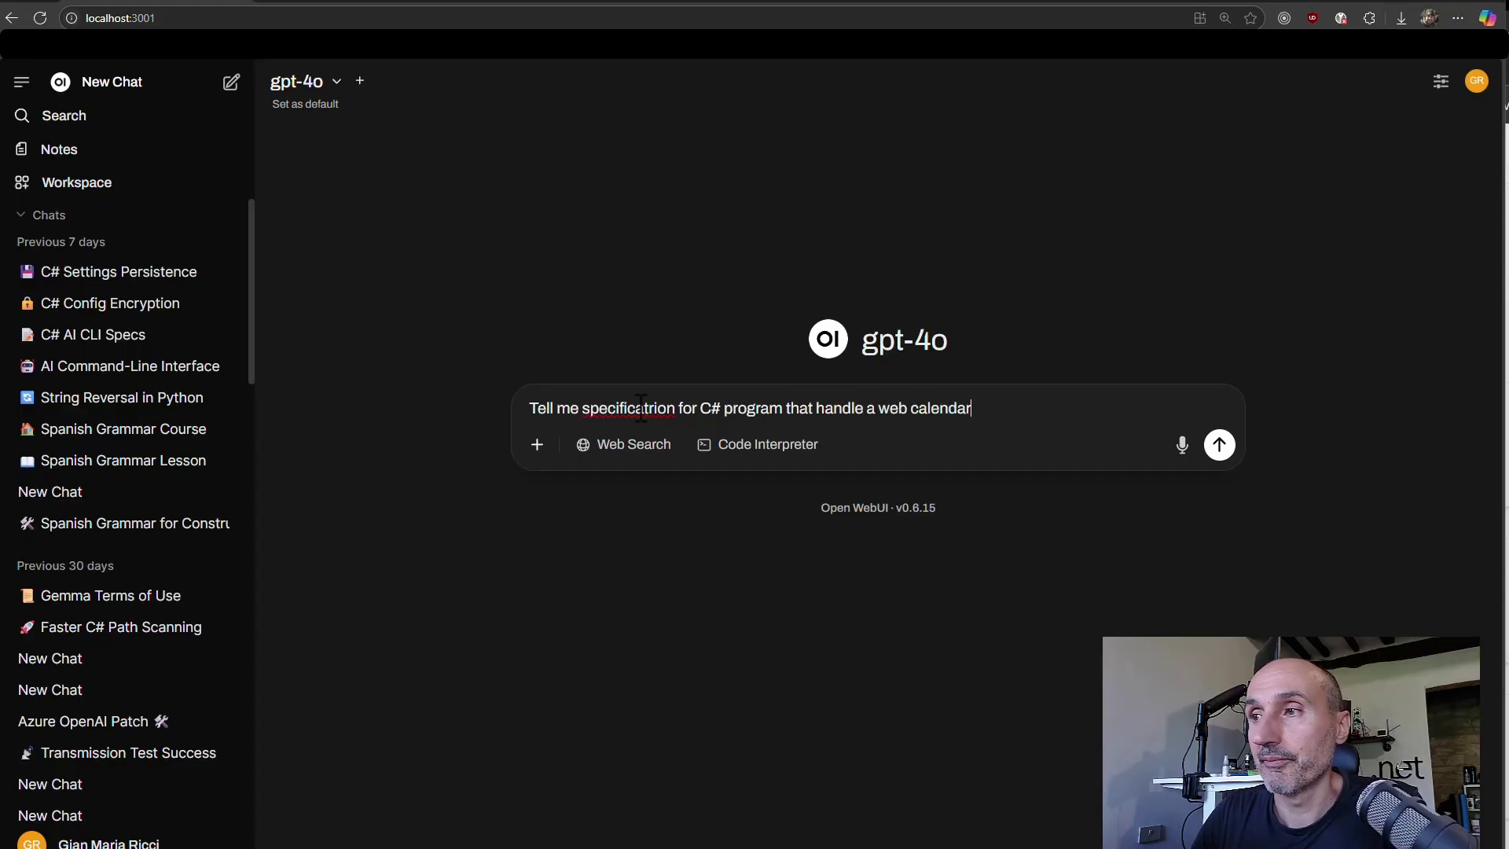
key(Return)
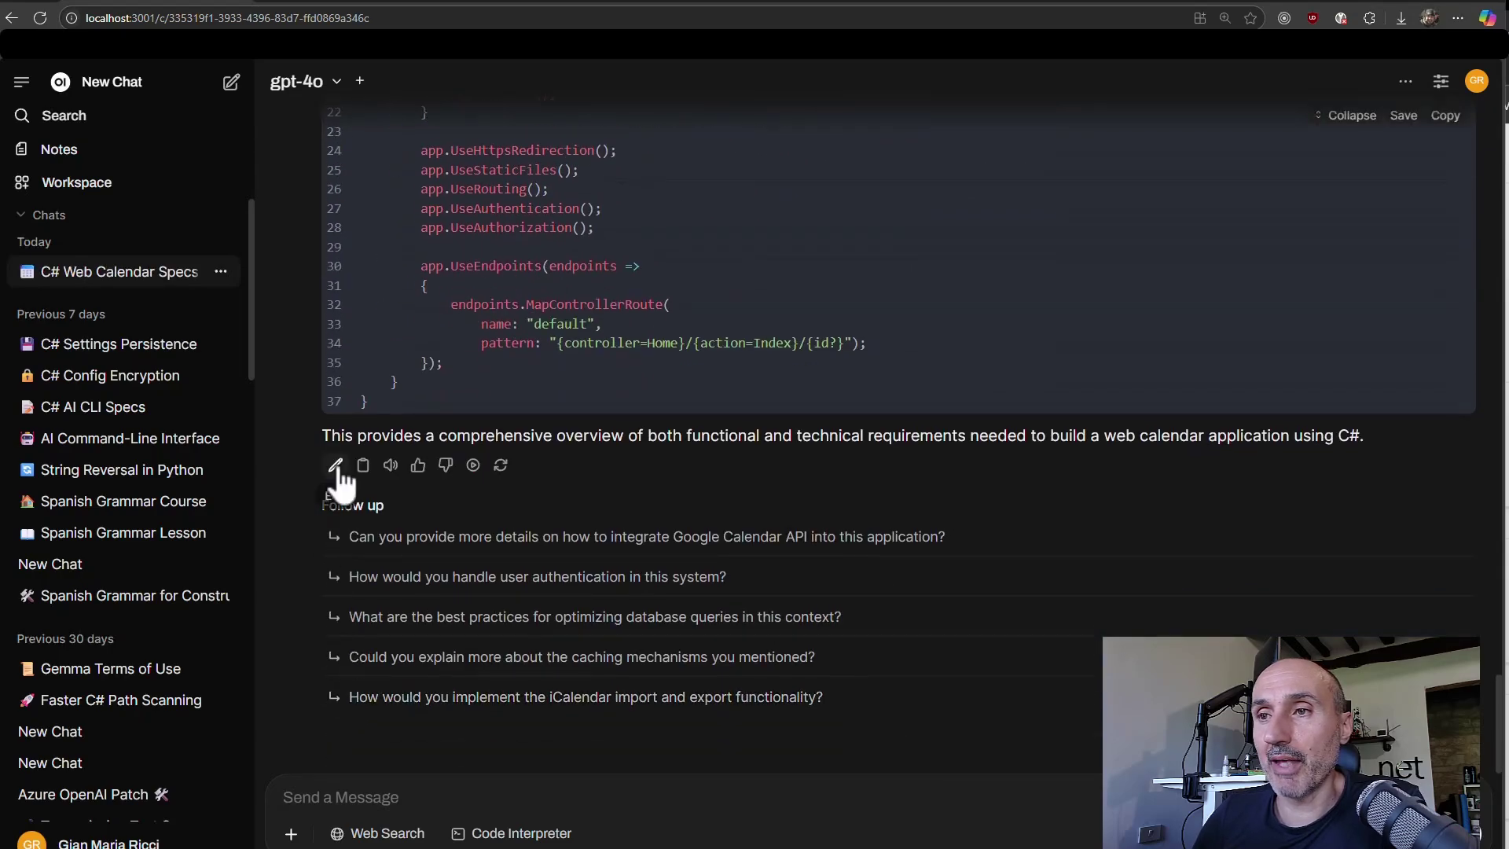
click(336, 463)
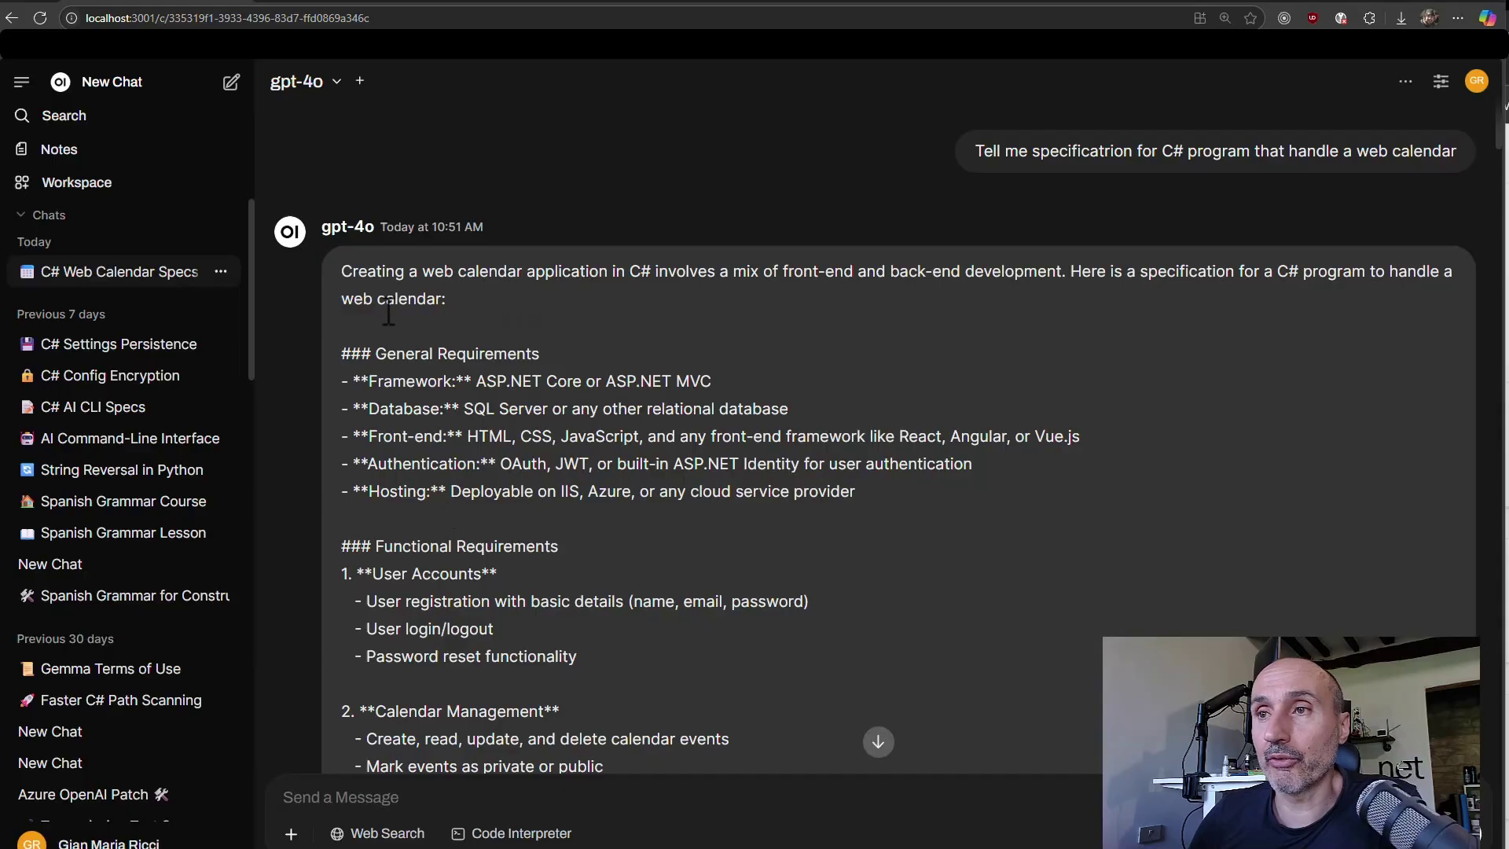
scroll(502, 529, down, 20)
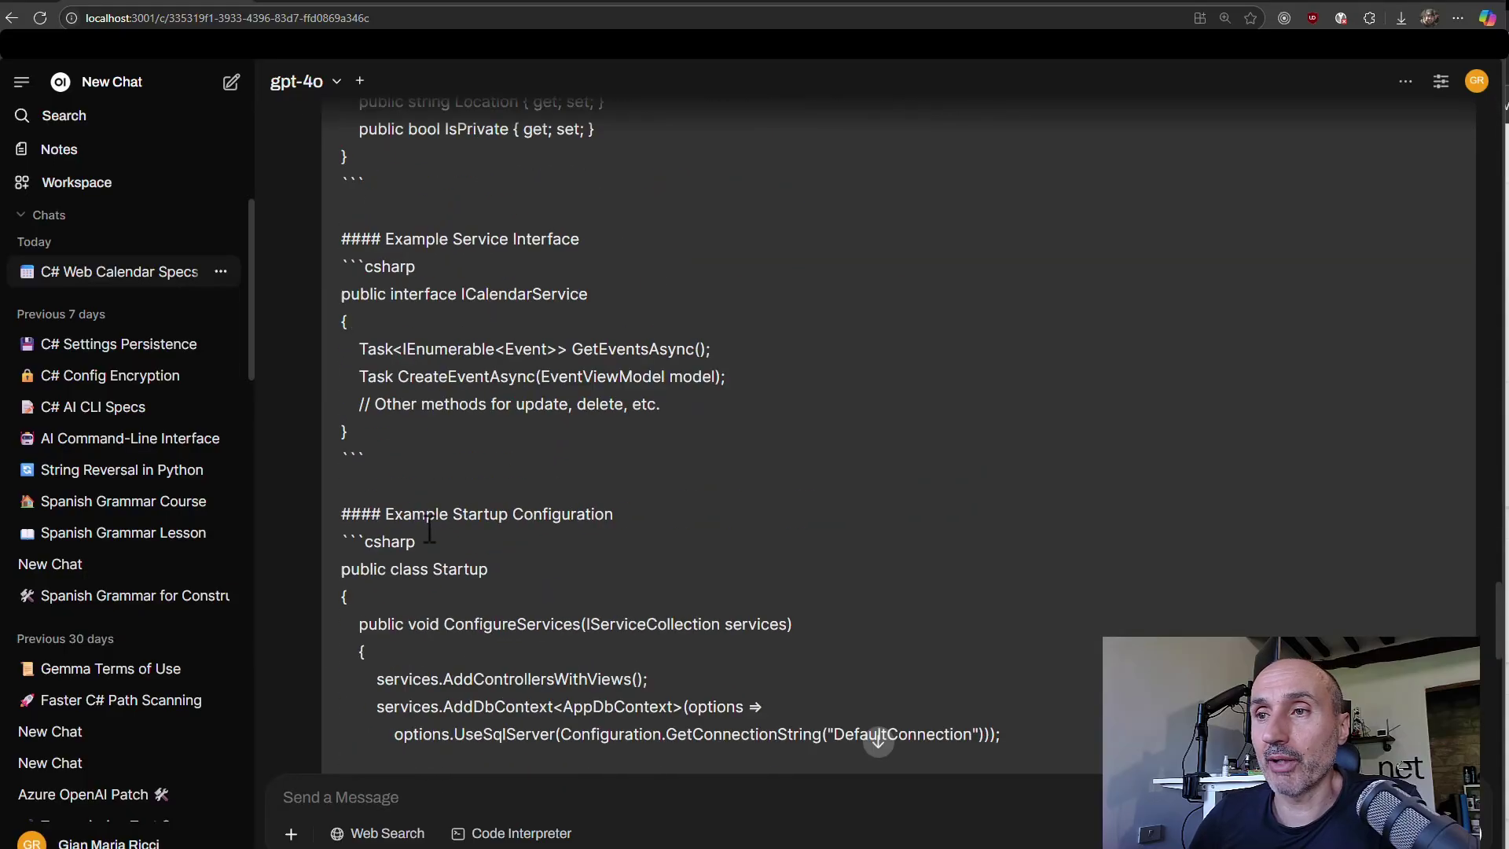
Step: Delete the Front-end requirement line from gpt-4o's reply and save the edited message
scroll(472, 542, up, 20)
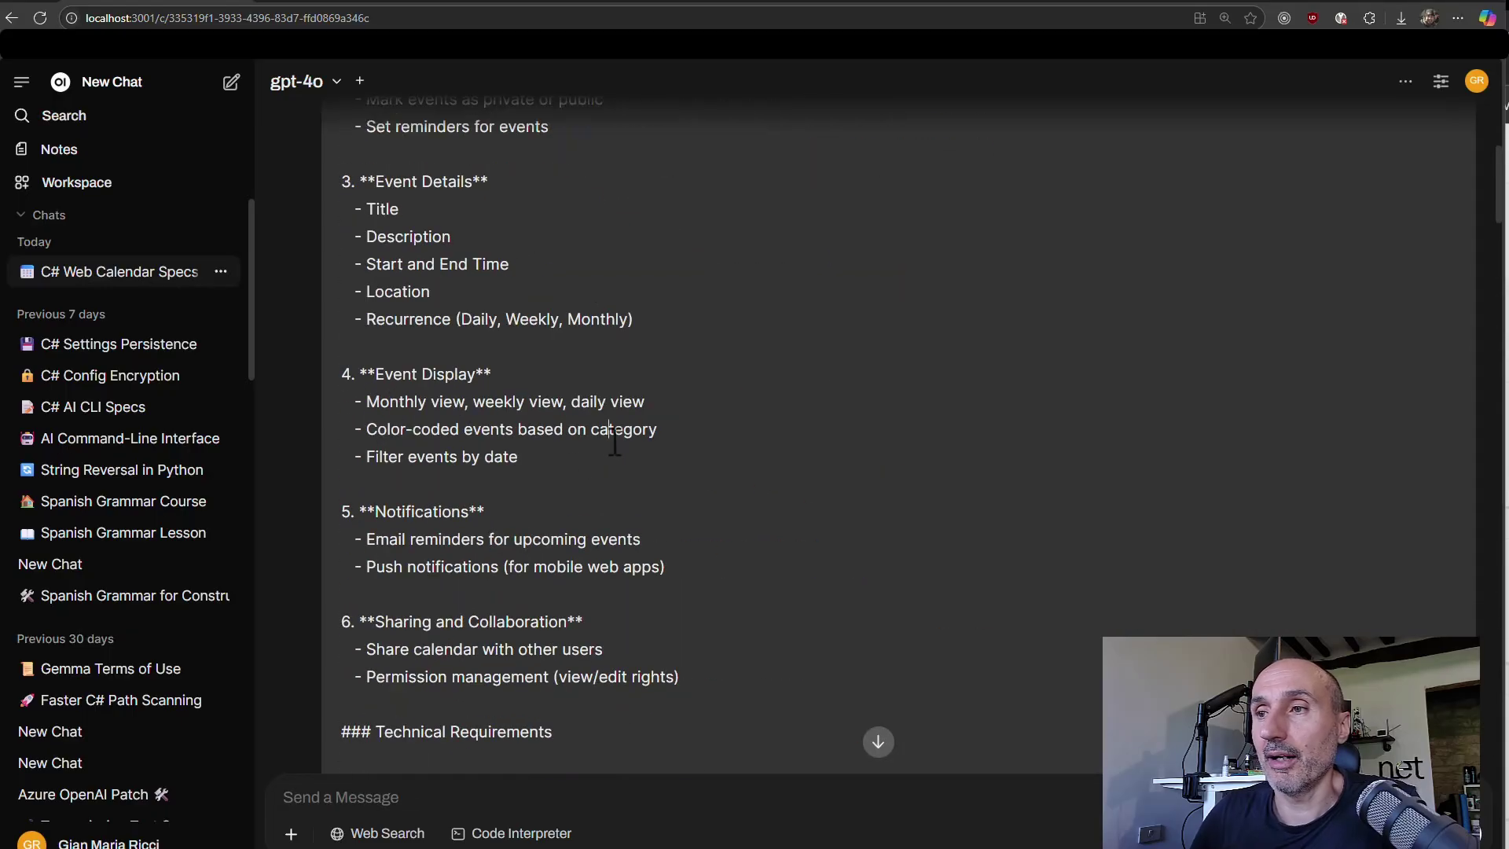
drag(618, 433, 299, 391)
click(626, 492)
drag(594, 458, 315, 463)
scroll(624, 471, up, 8)
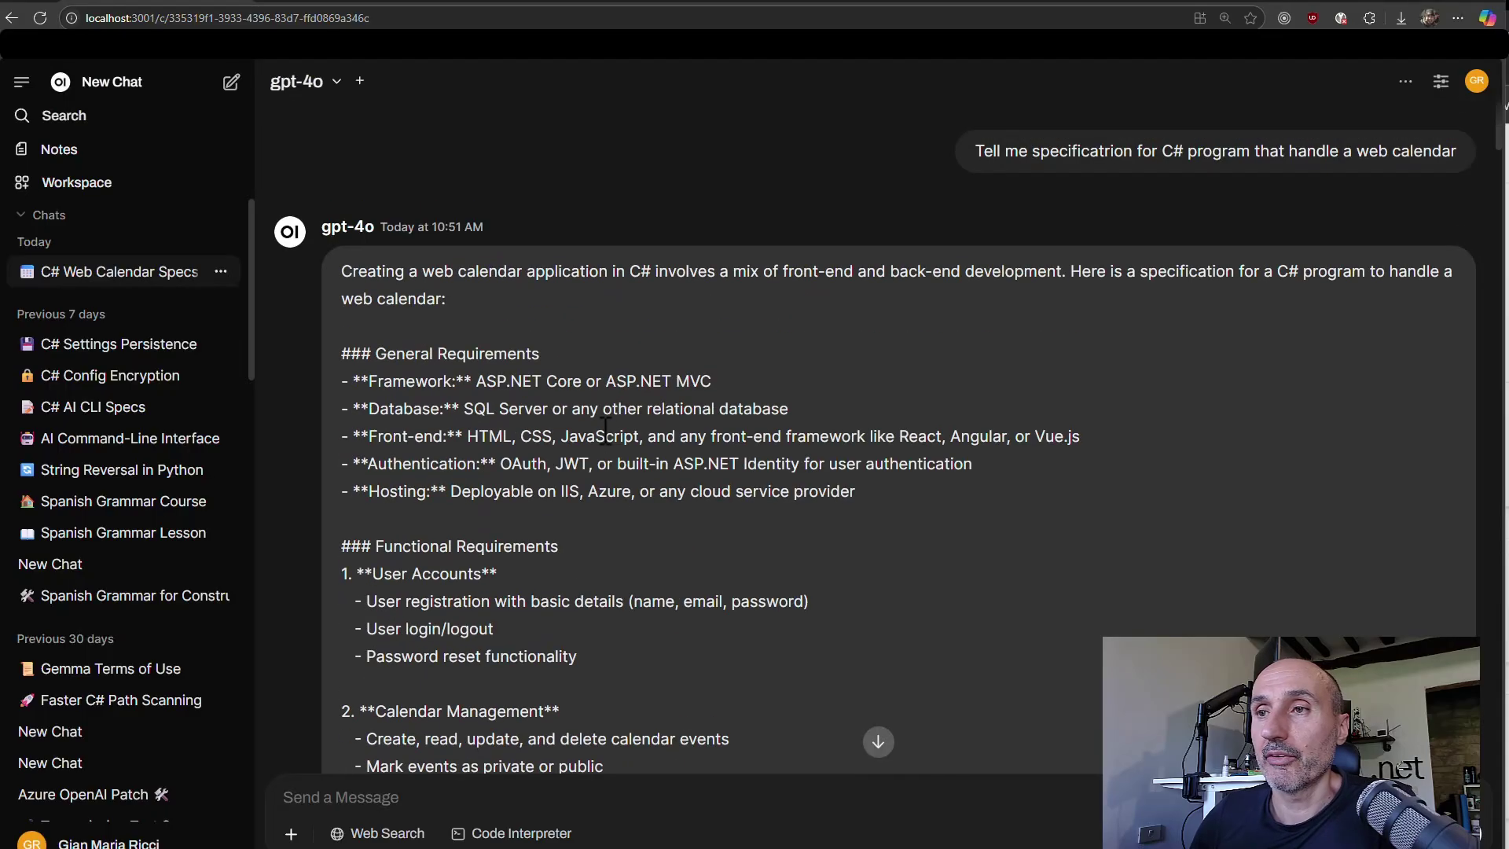
drag(1122, 428, 313, 432)
key(BackSpace)
key(BackSpace)
scroll(580, 435, down, 20)
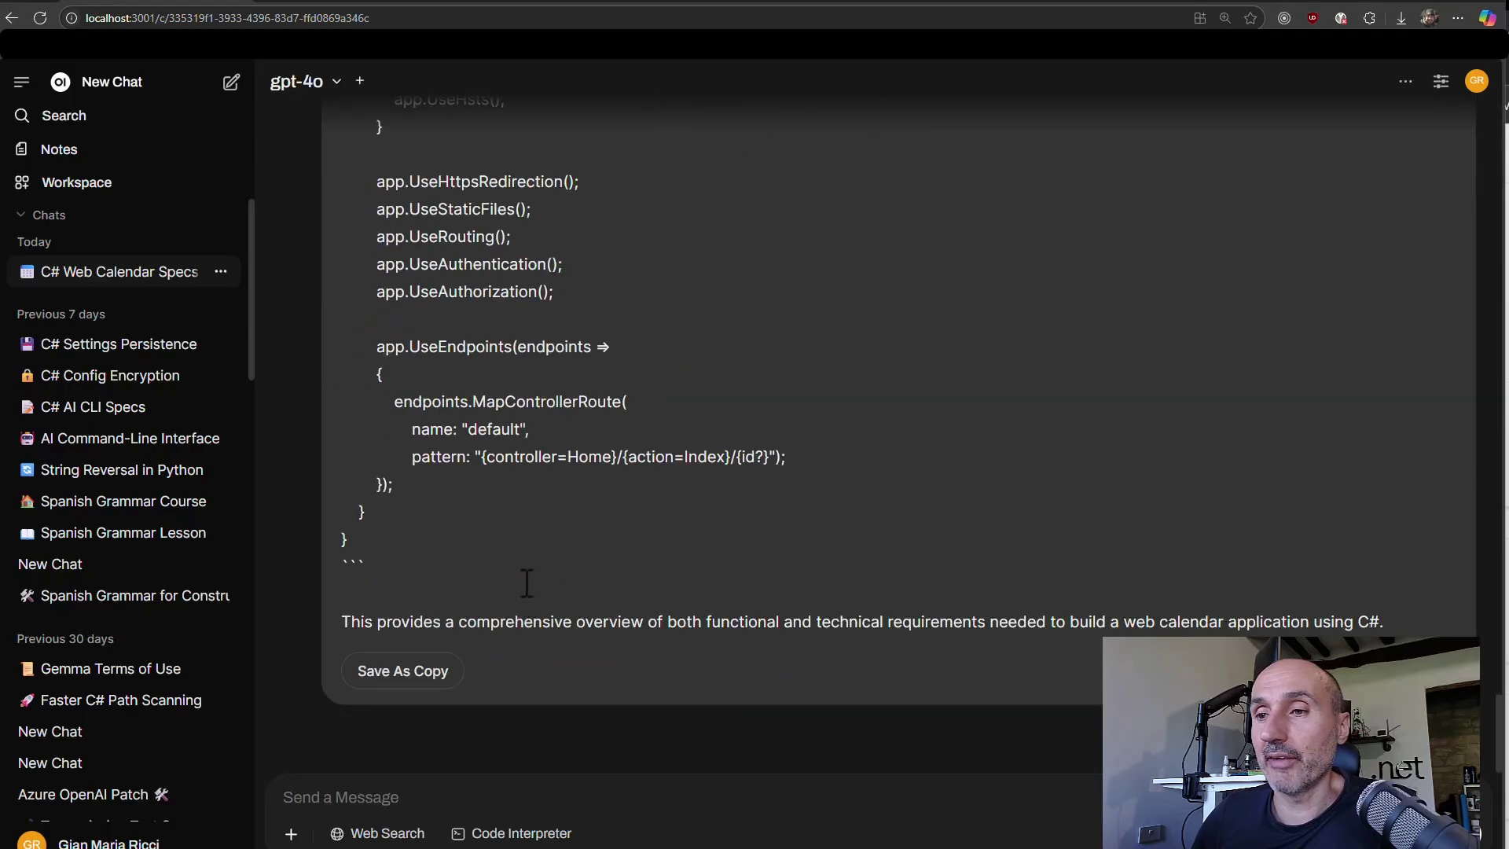
key(Escape)
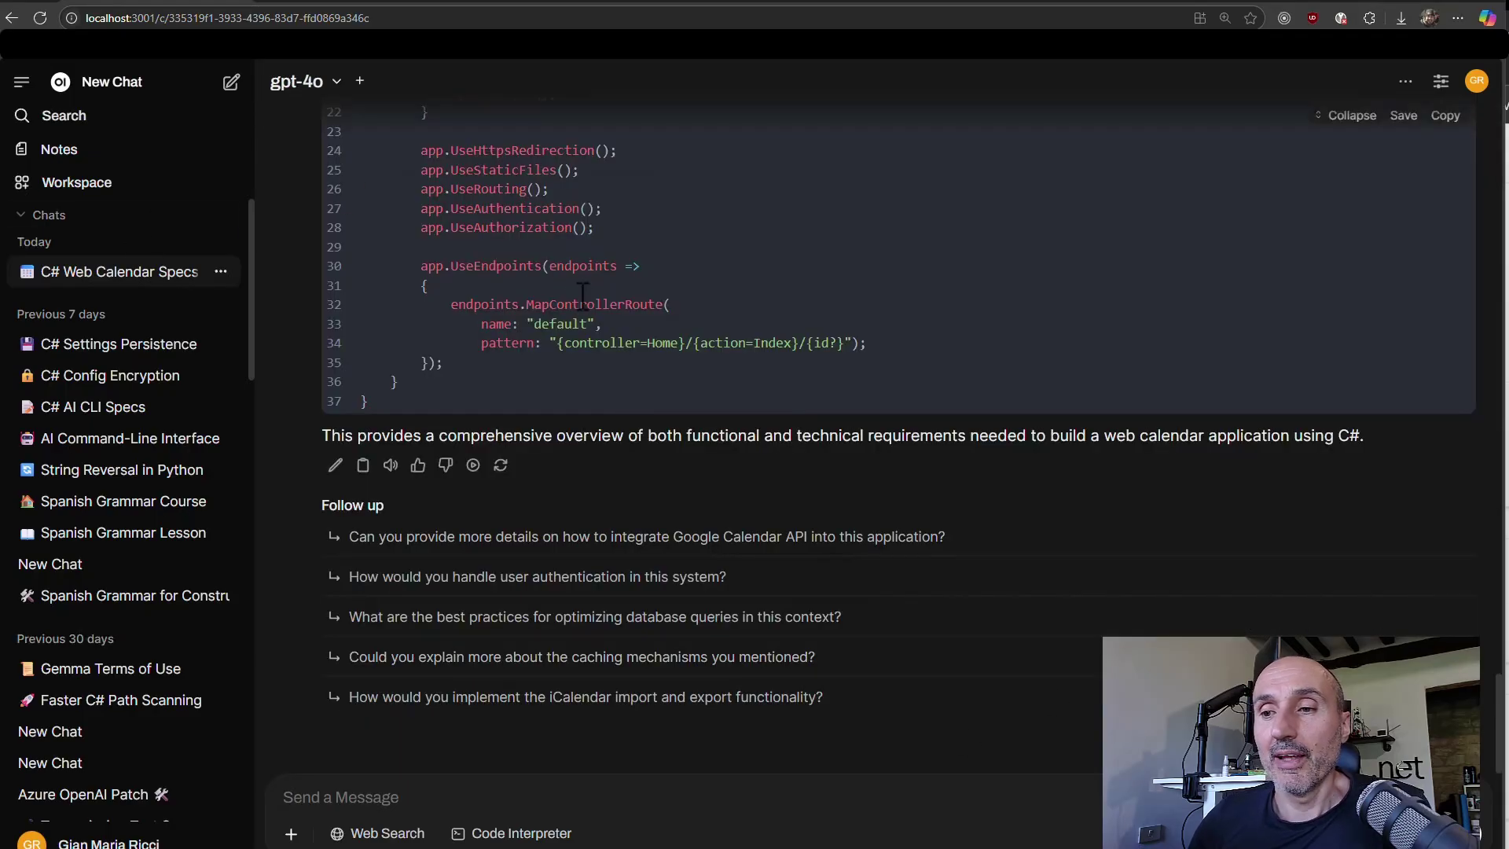
scroll(583, 294, up, 15)
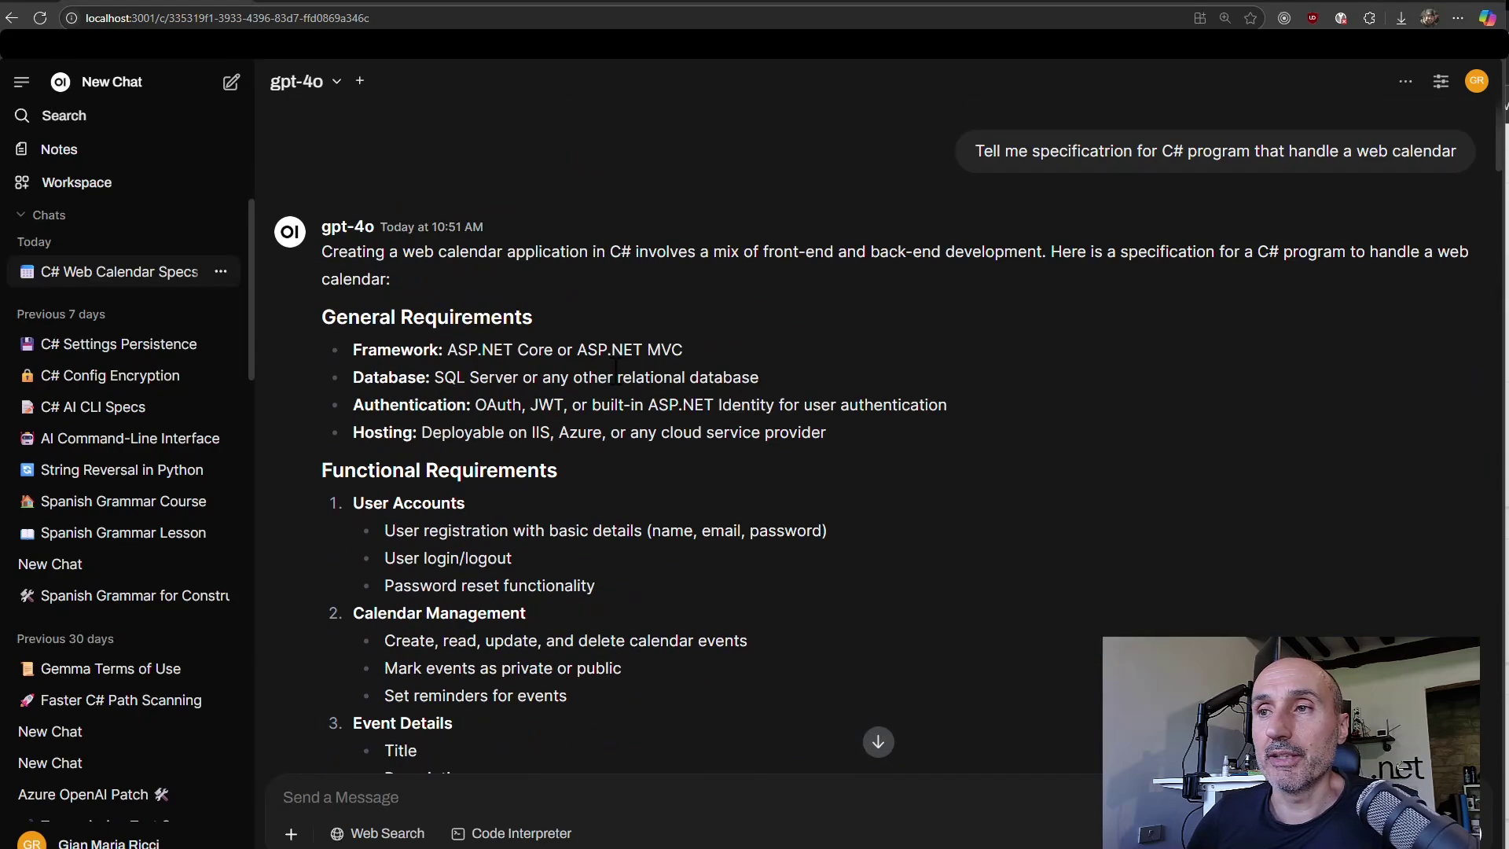
click(322, 83)
scroll(393, 353, down, 2)
scroll(417, 251, up, 3)
scroll(446, 314, up, 2)
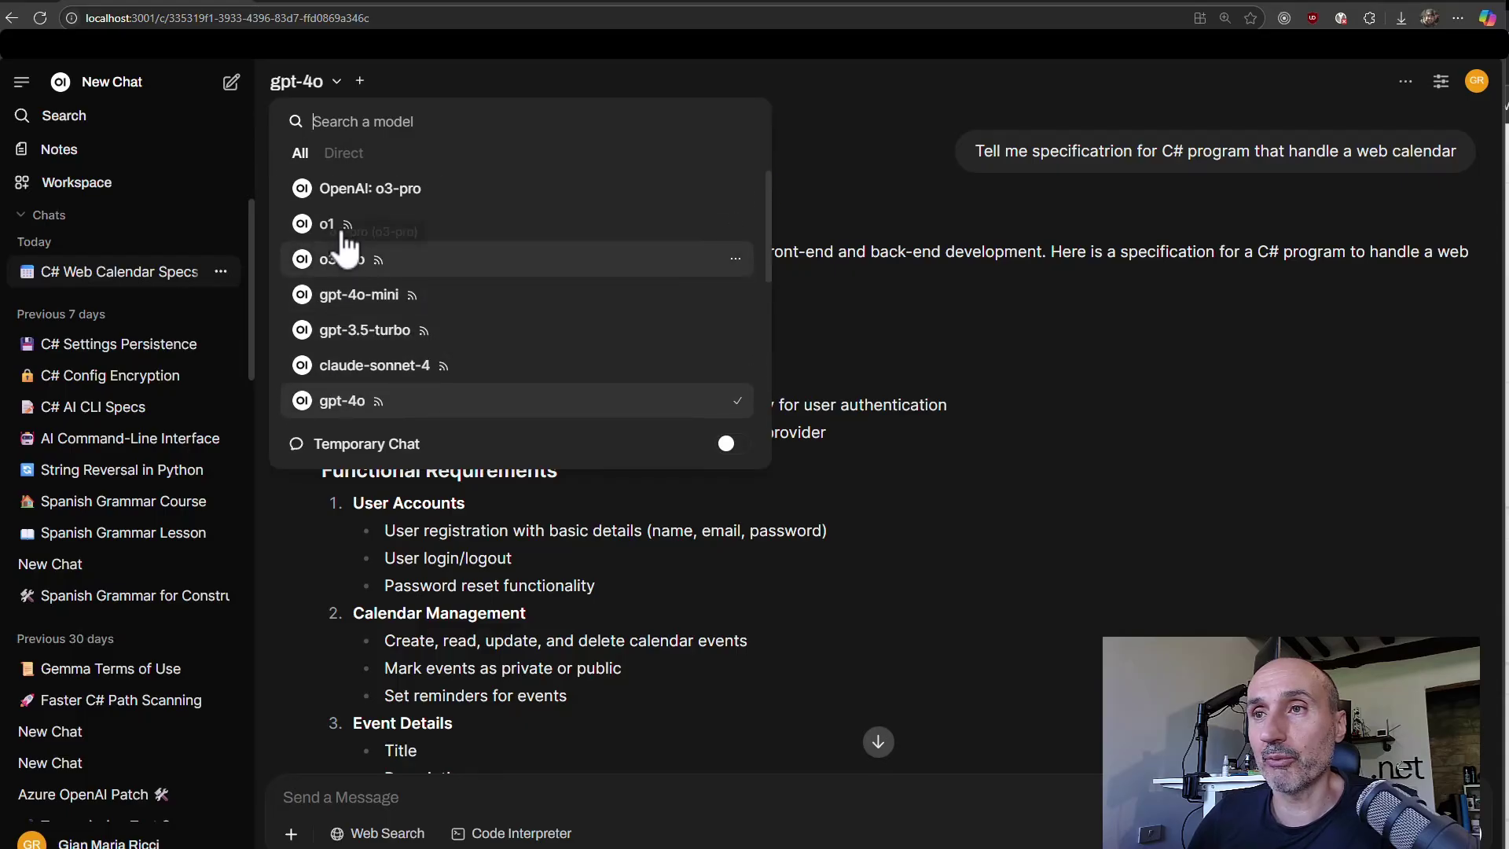
click(356, 222)
scroll(456, 369, down, 20)
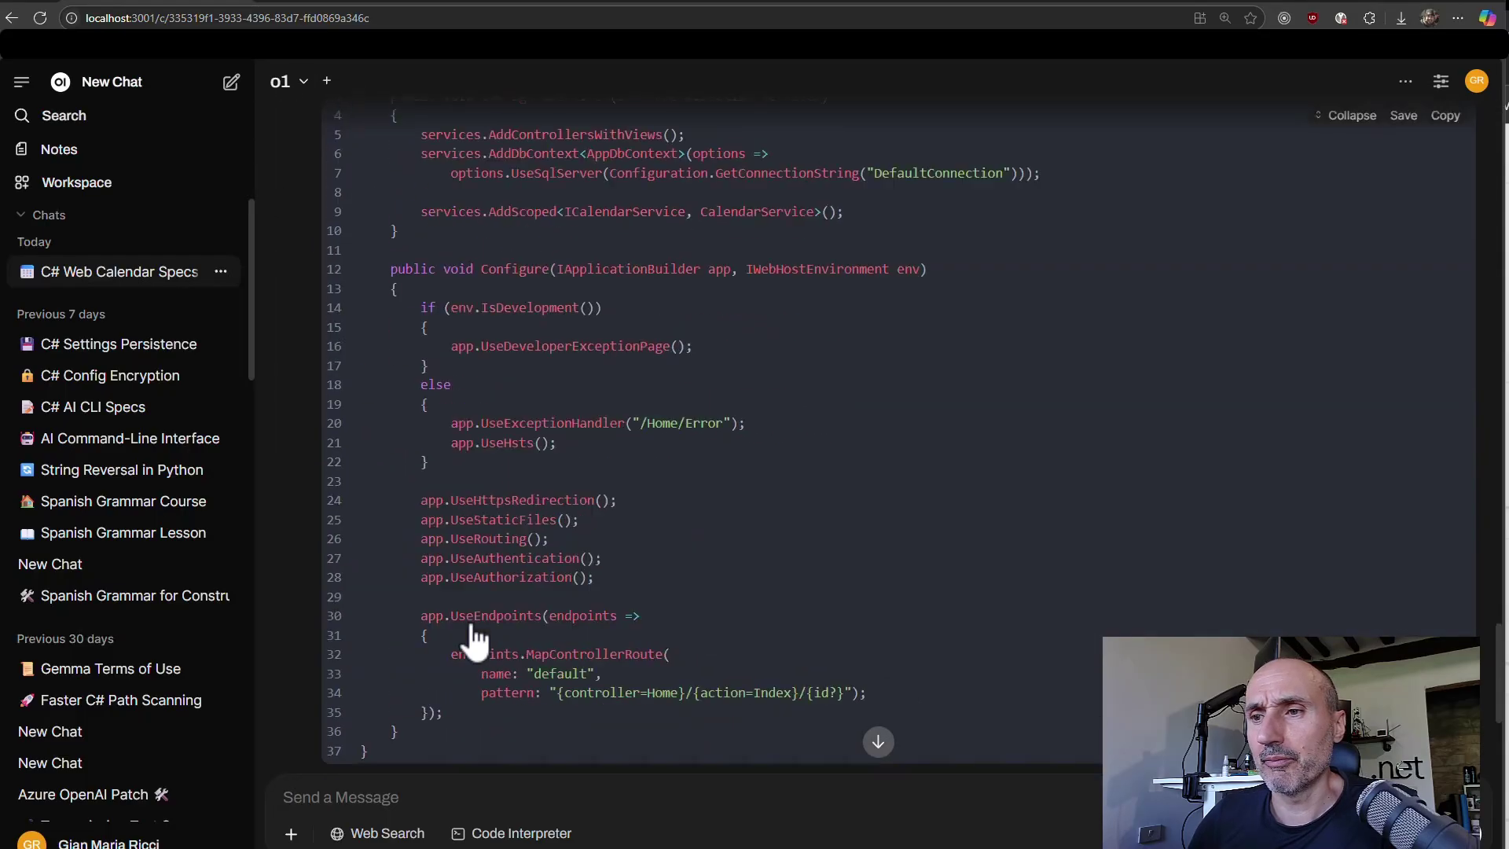
text(C)
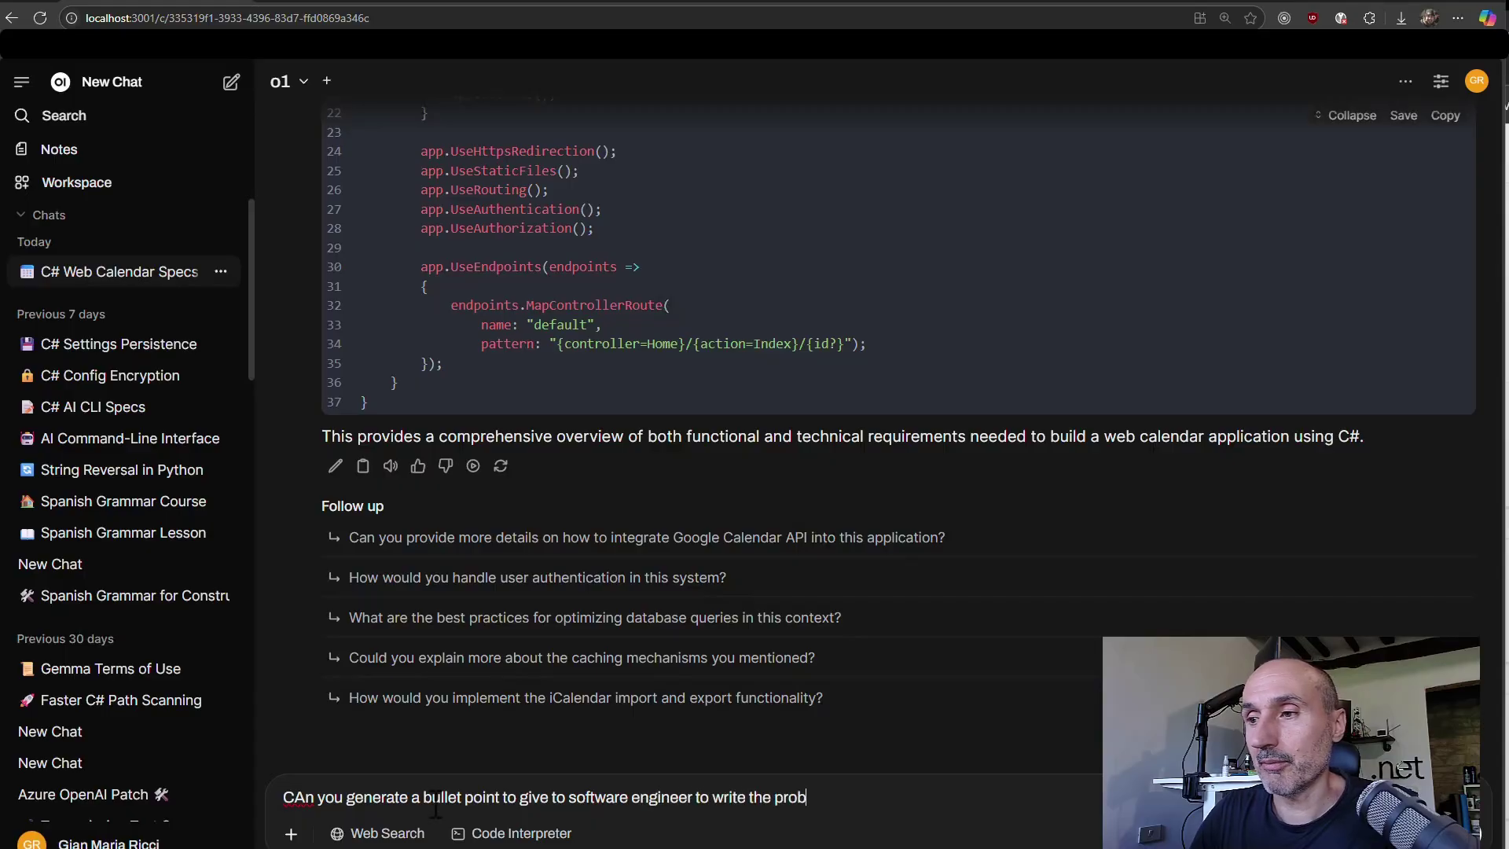
key(Return)
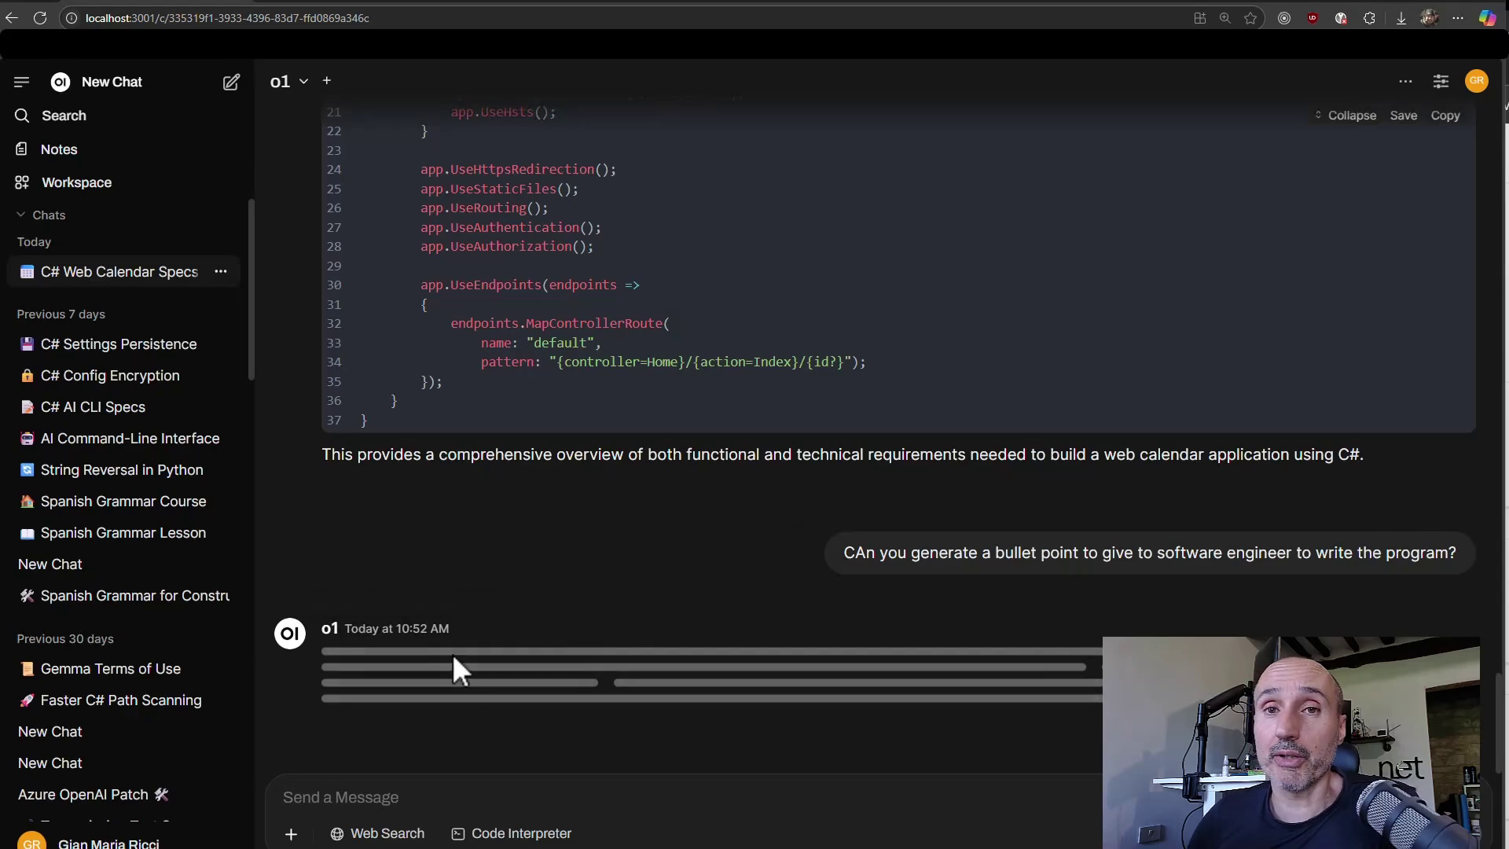
scroll(451, 653, up, 20)
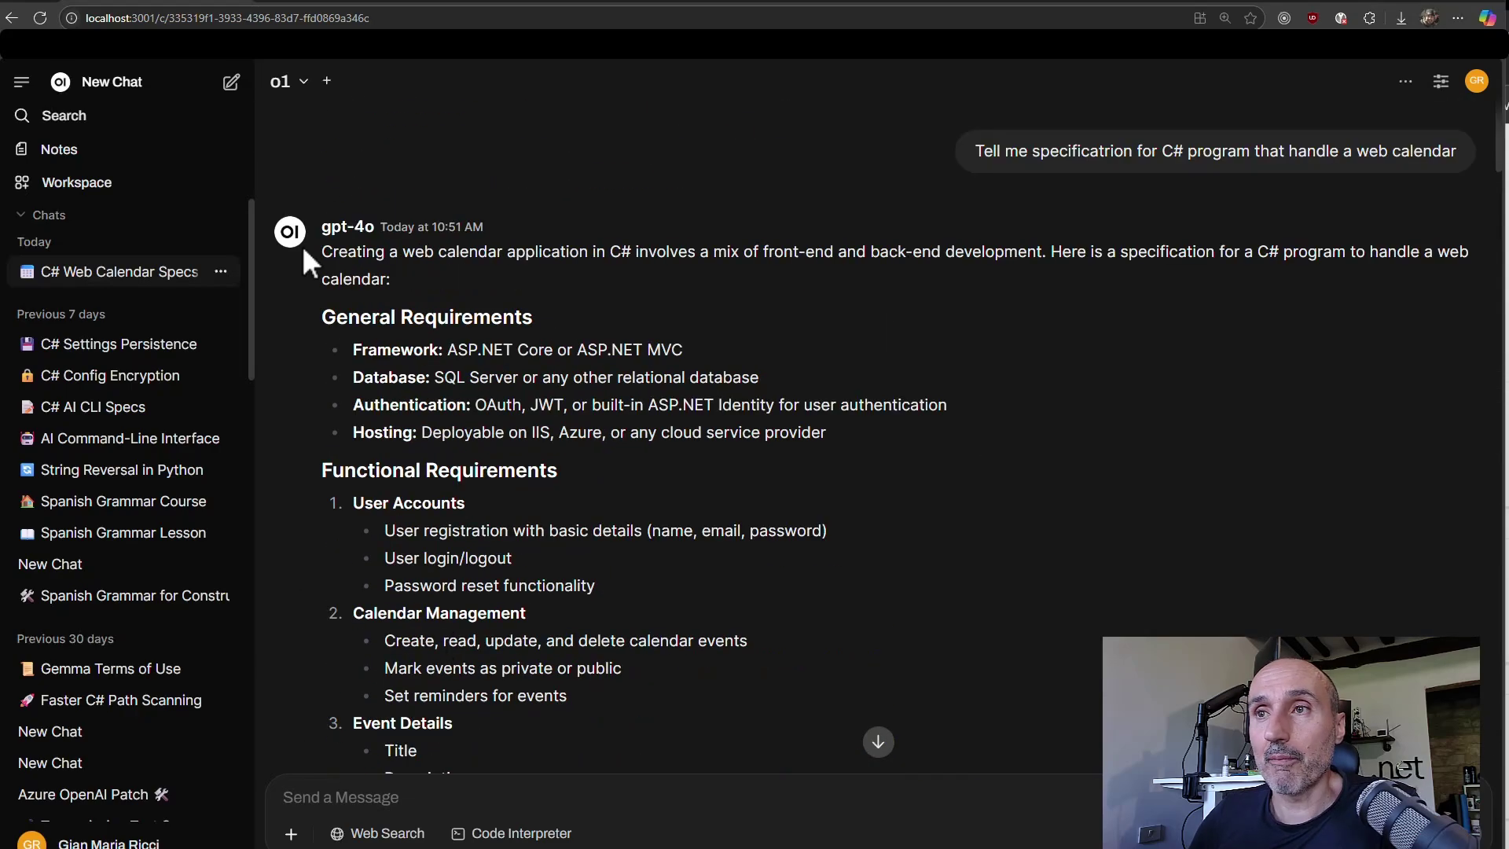
scroll(471, 495, down, 15)
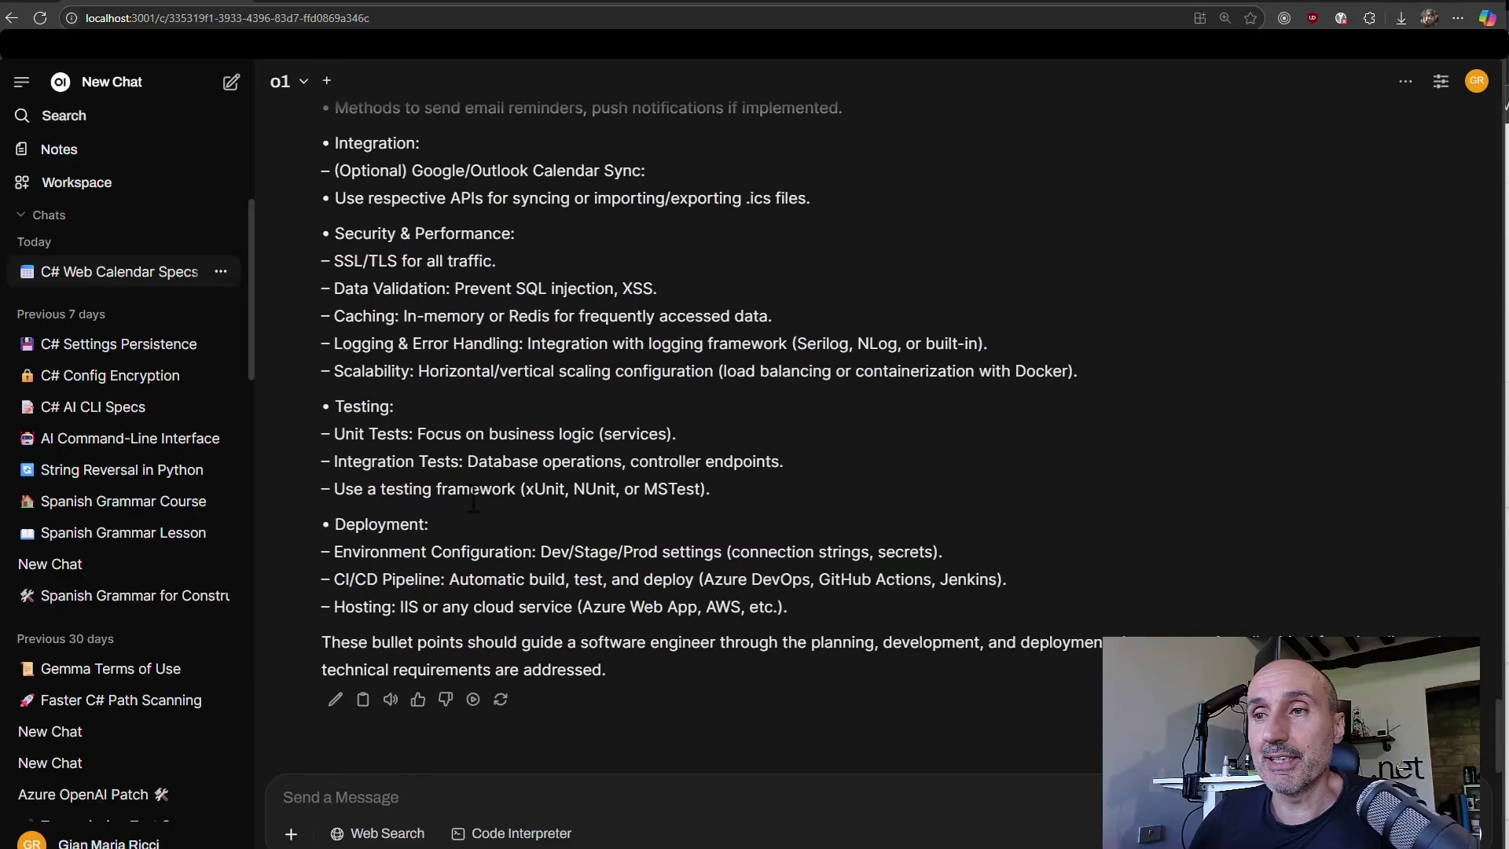
scroll(586, 611, up, 15)
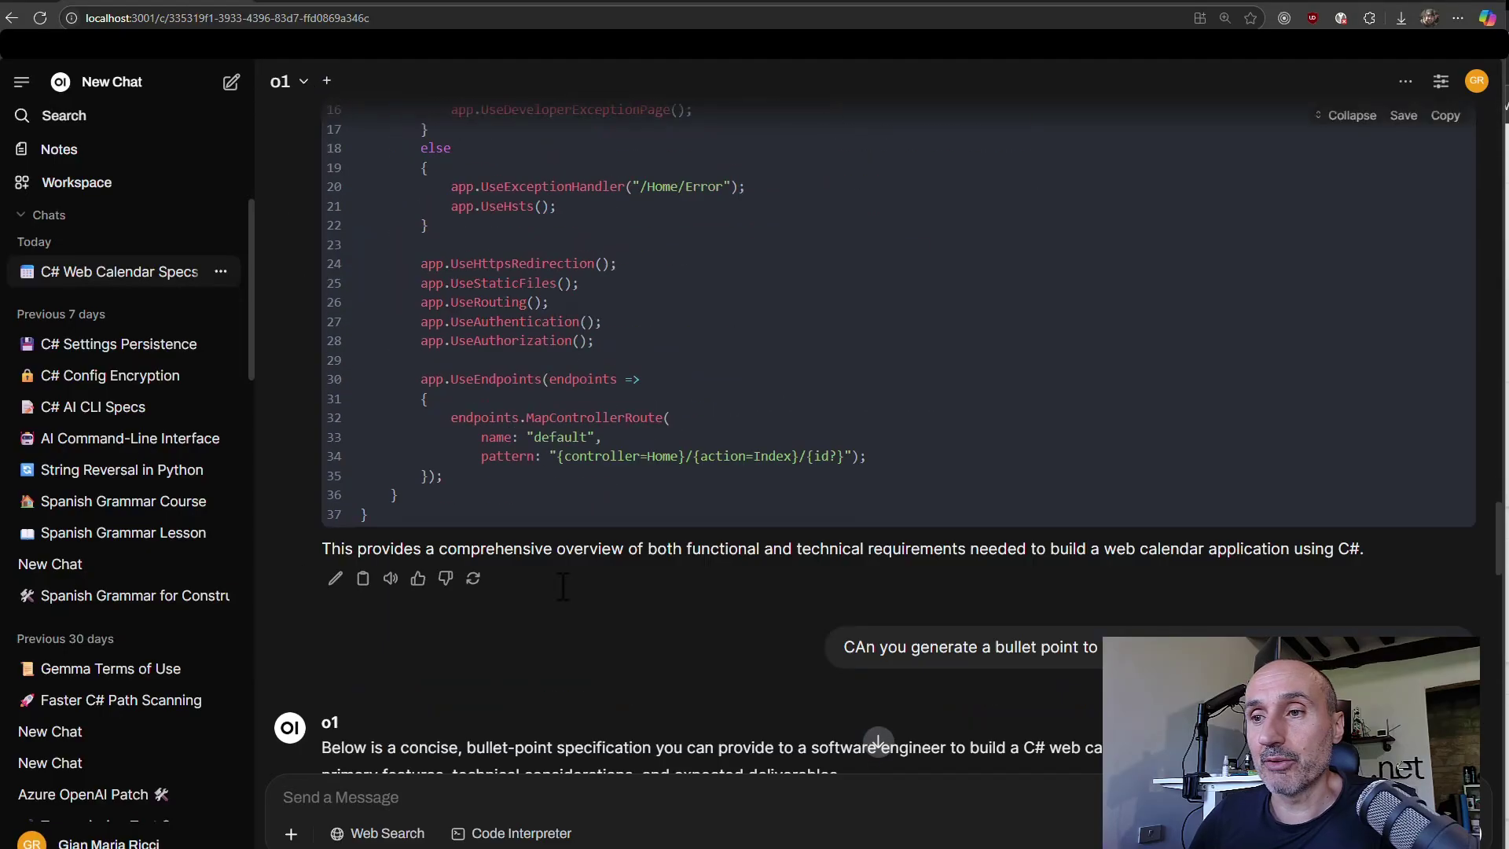
scroll(559, 583, down, 5)
scroll(408, 397, down, 10)
scroll(409, 397, up, 20)
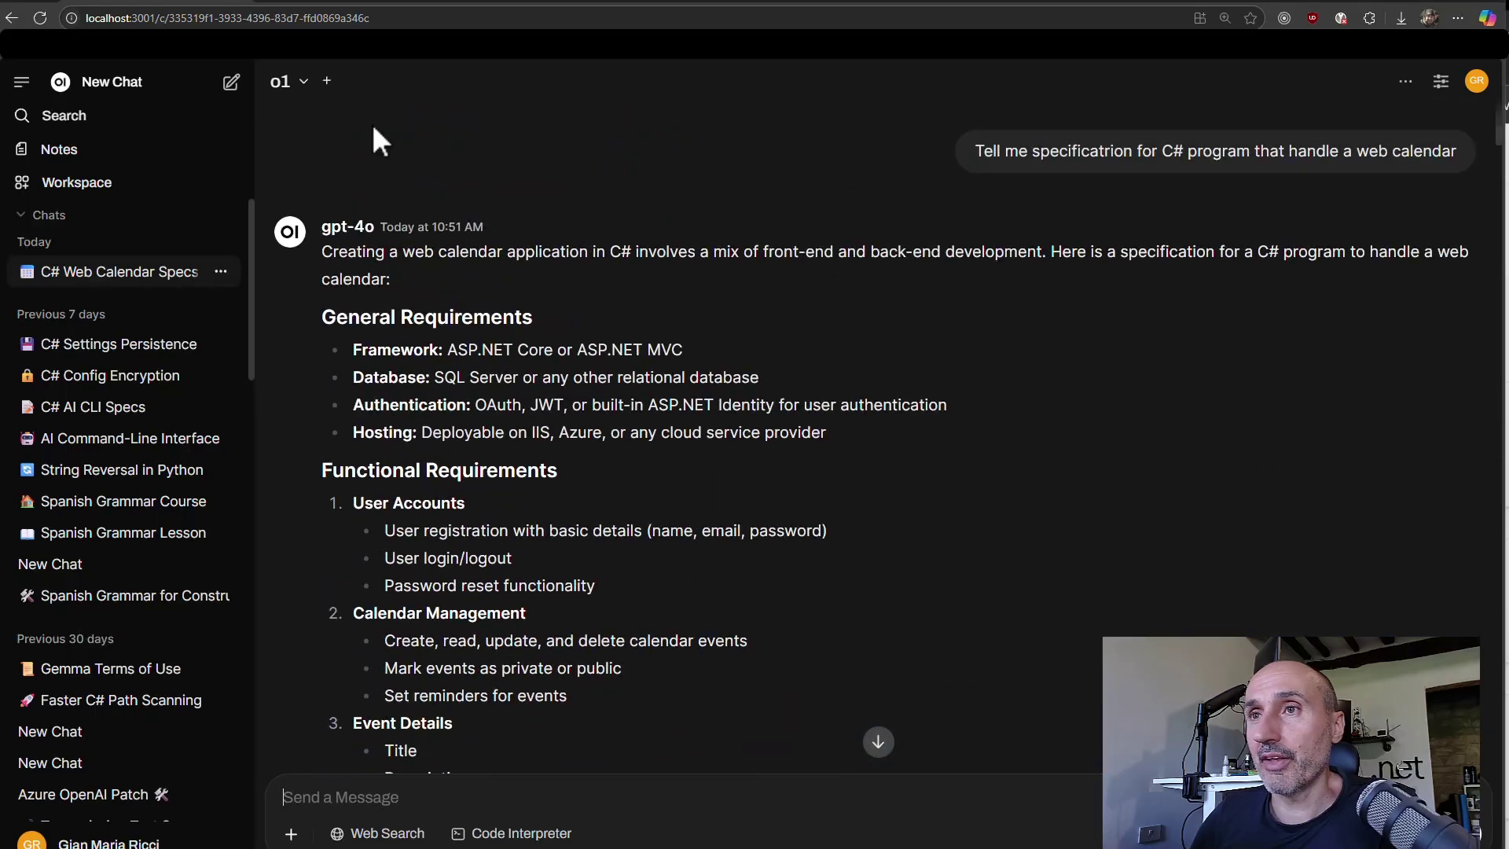
Step: Add claude-sonnet-4 as a second model next to o1
click(327, 80)
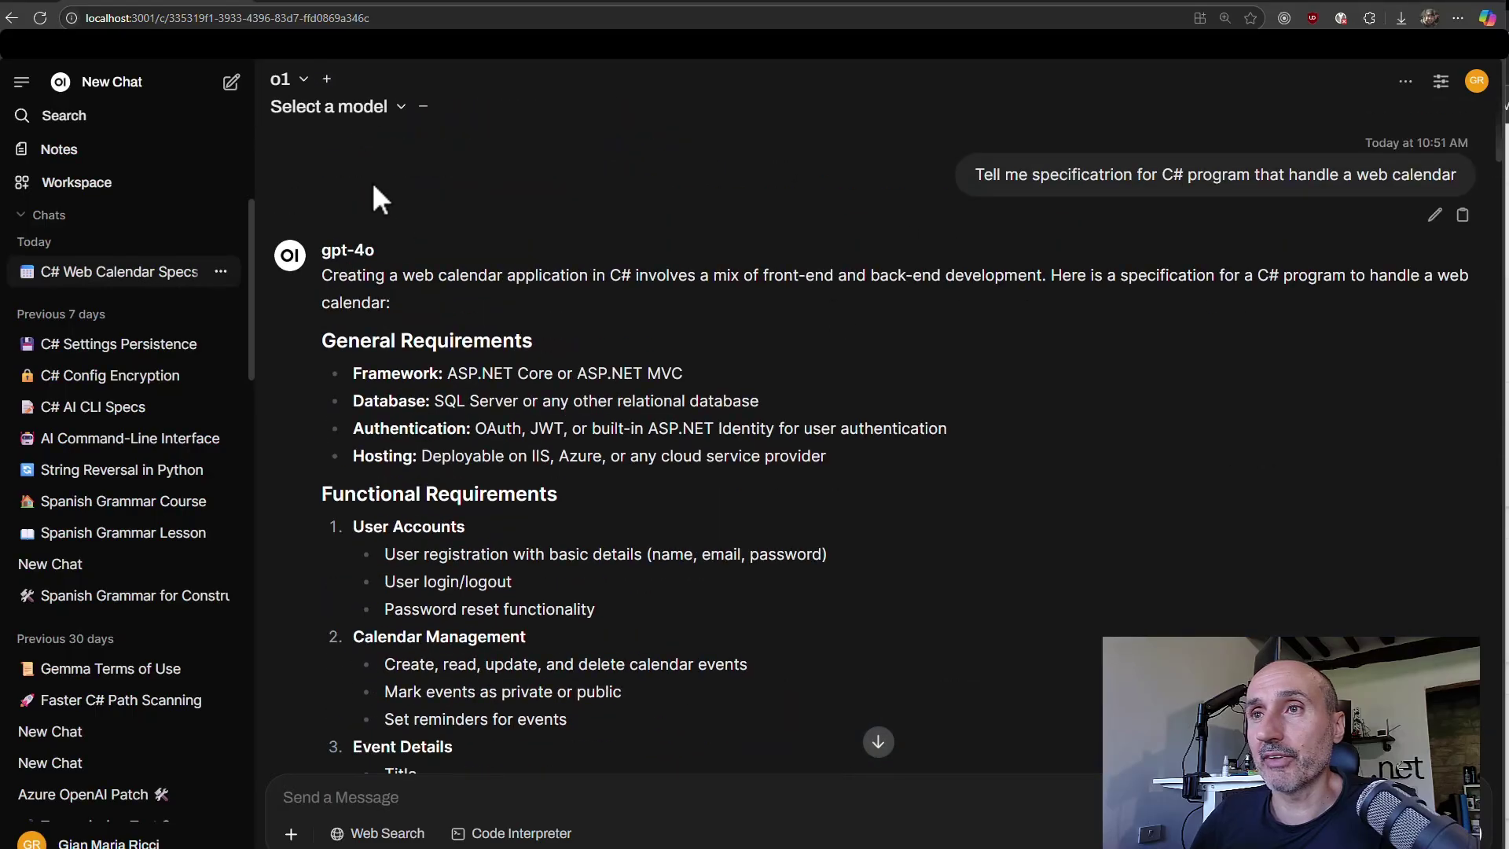
click(381, 108)
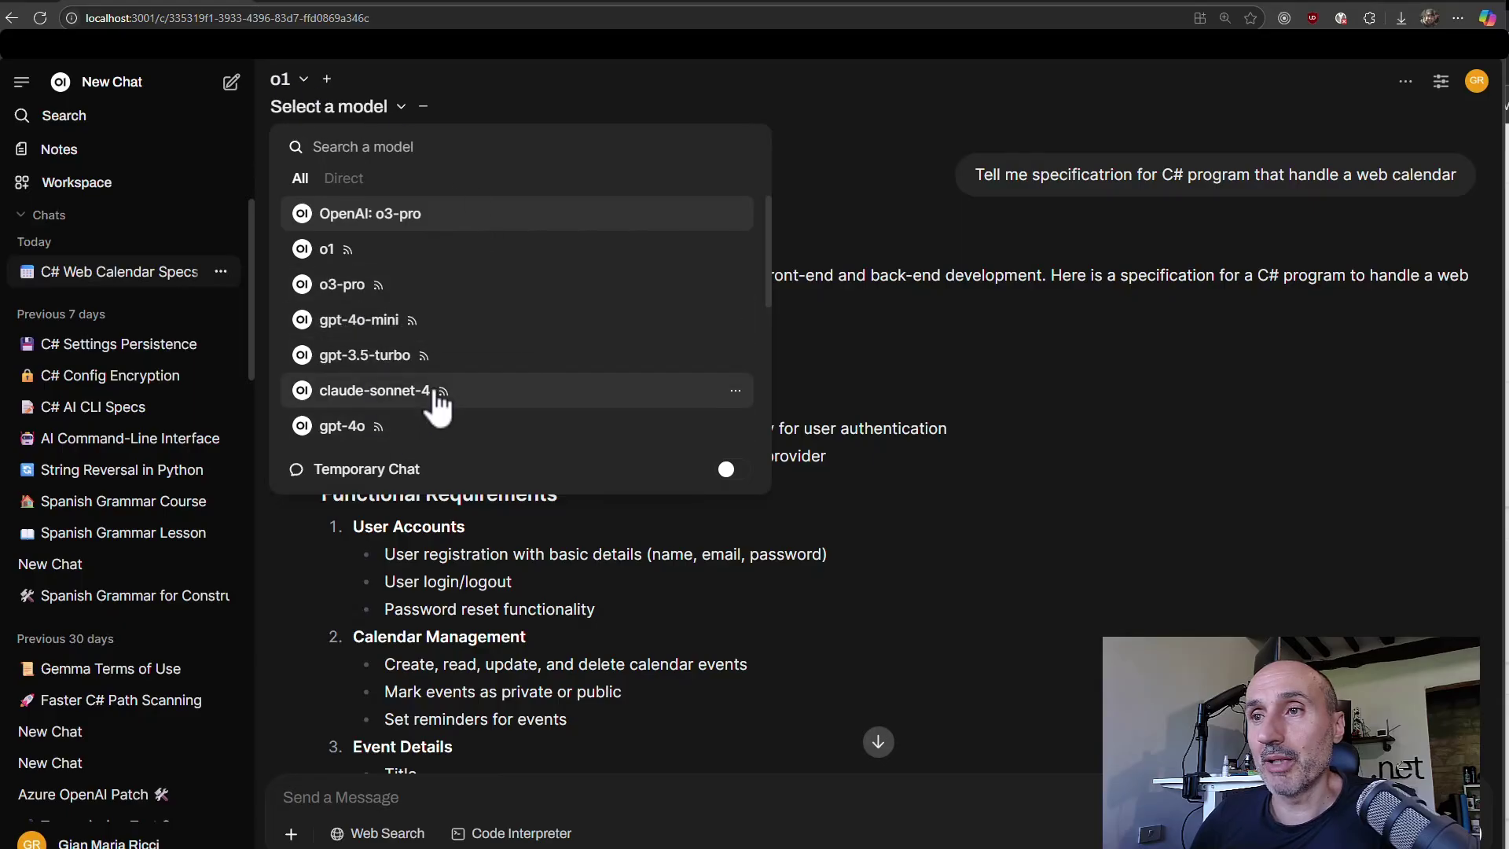
scroll(432, 401, down, 3)
scroll(417, 385, up, 3)
click(402, 391)
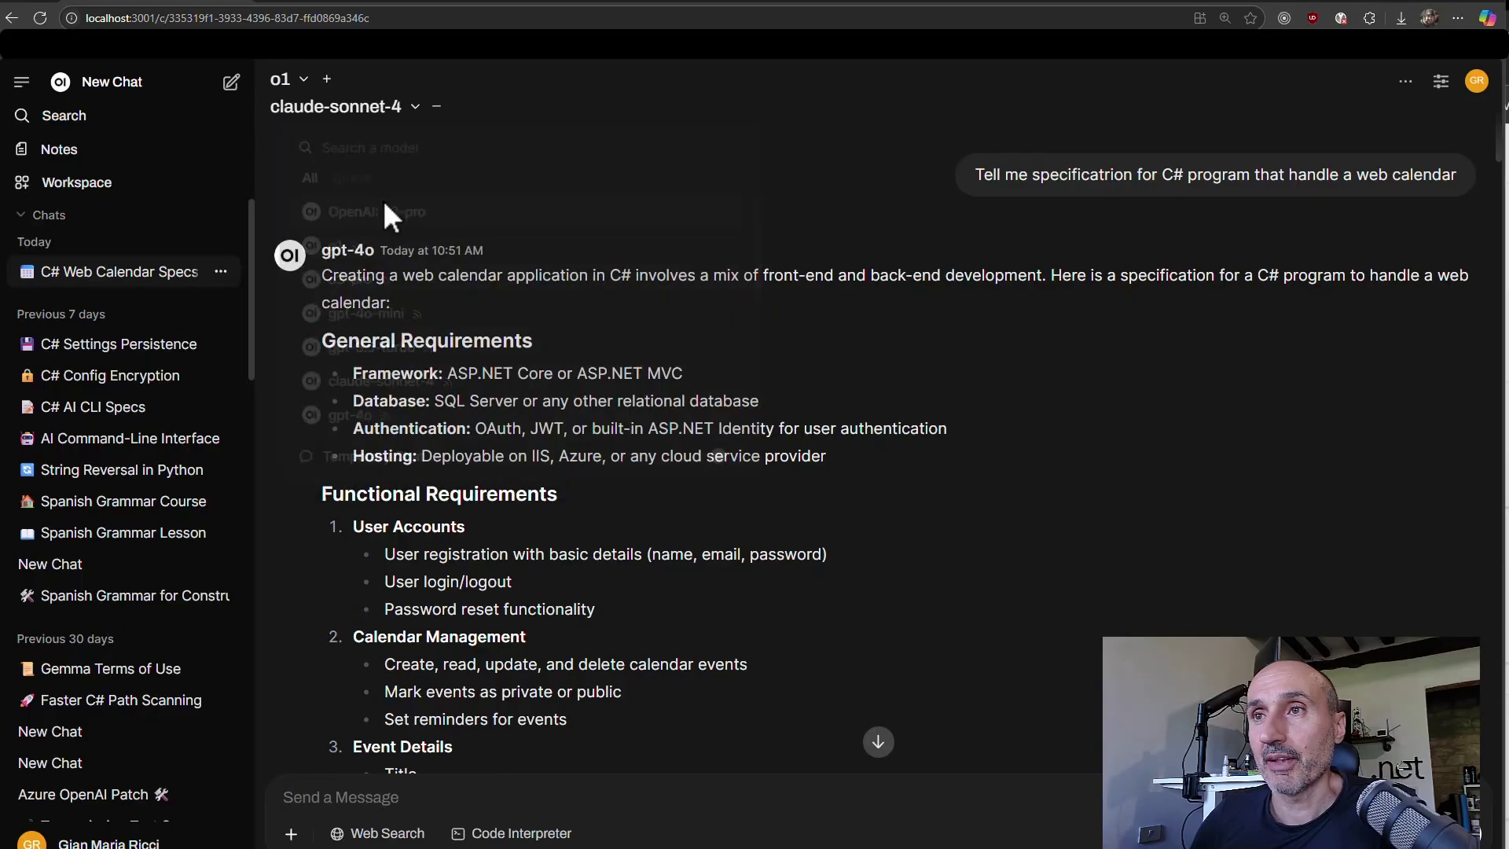
Step: Regenerate the last calendar-spec answer with claude-sonnet-4, then start a new empty chat
scroll(542, 475, down, 20)
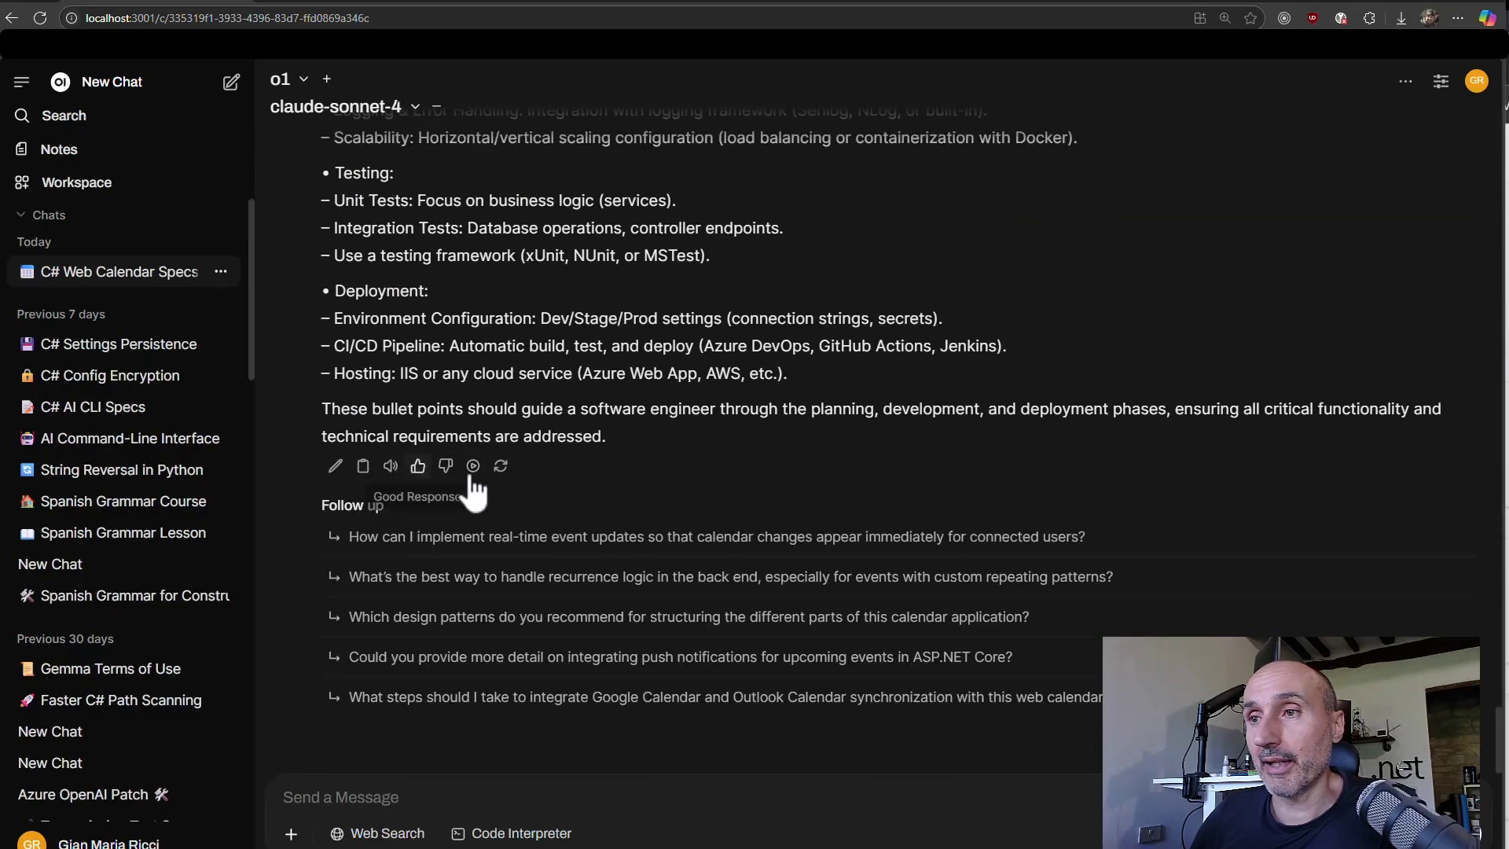
click(500, 466)
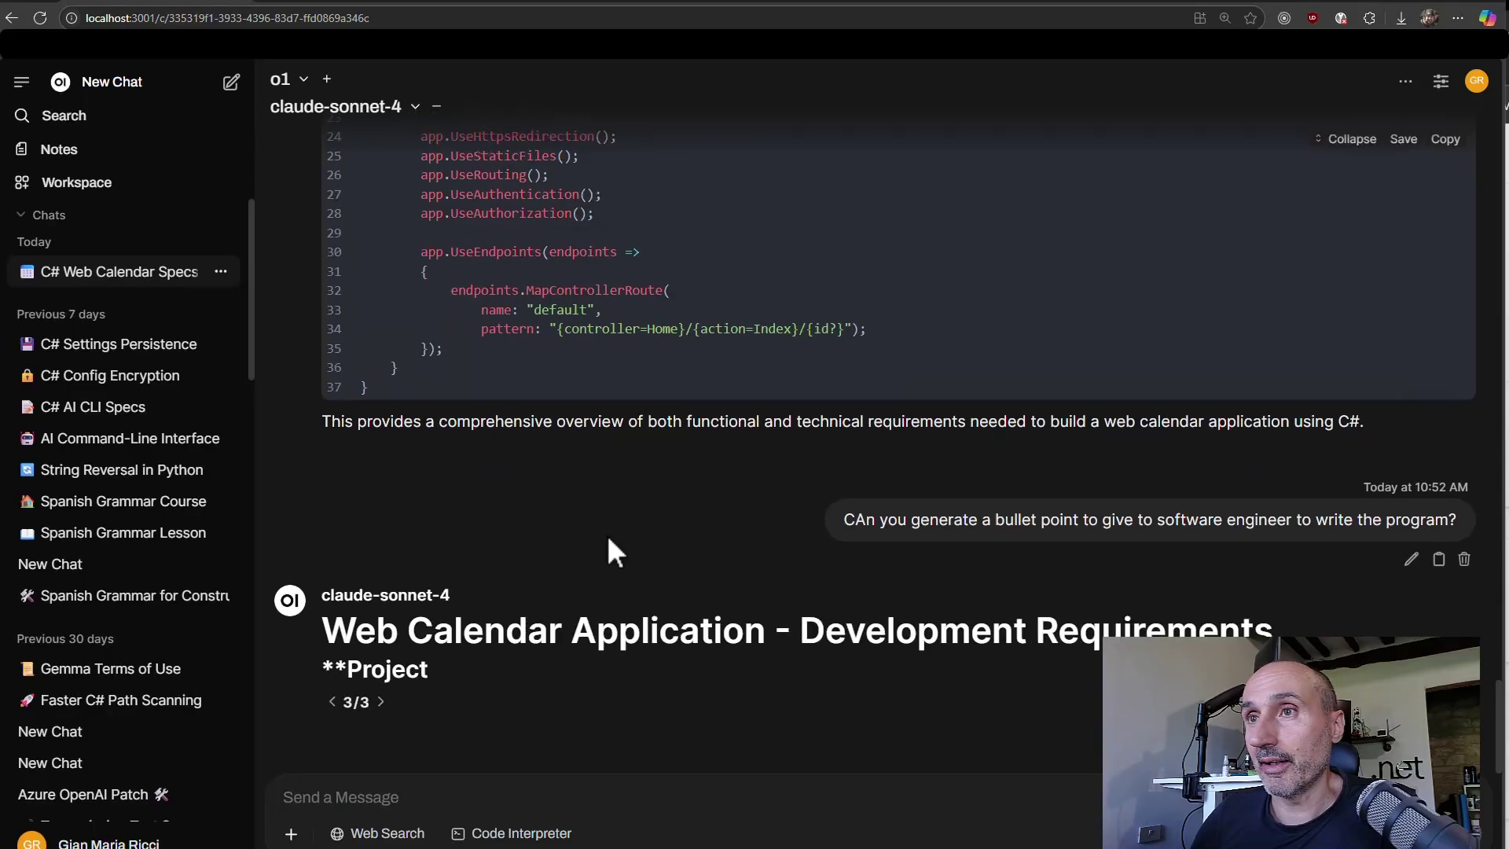
scroll(605, 540, up, 20)
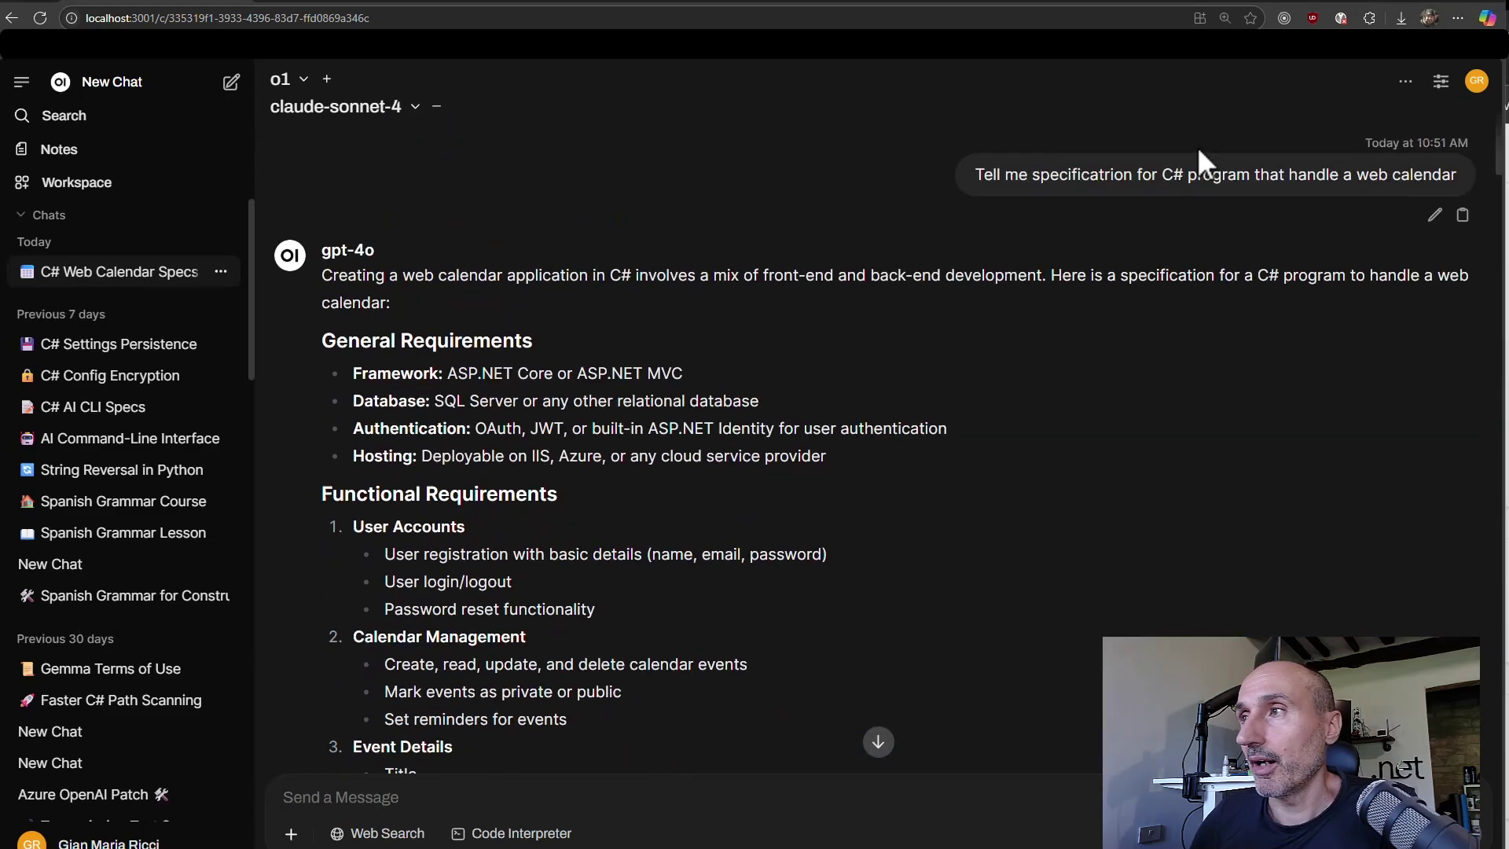
click(146, 95)
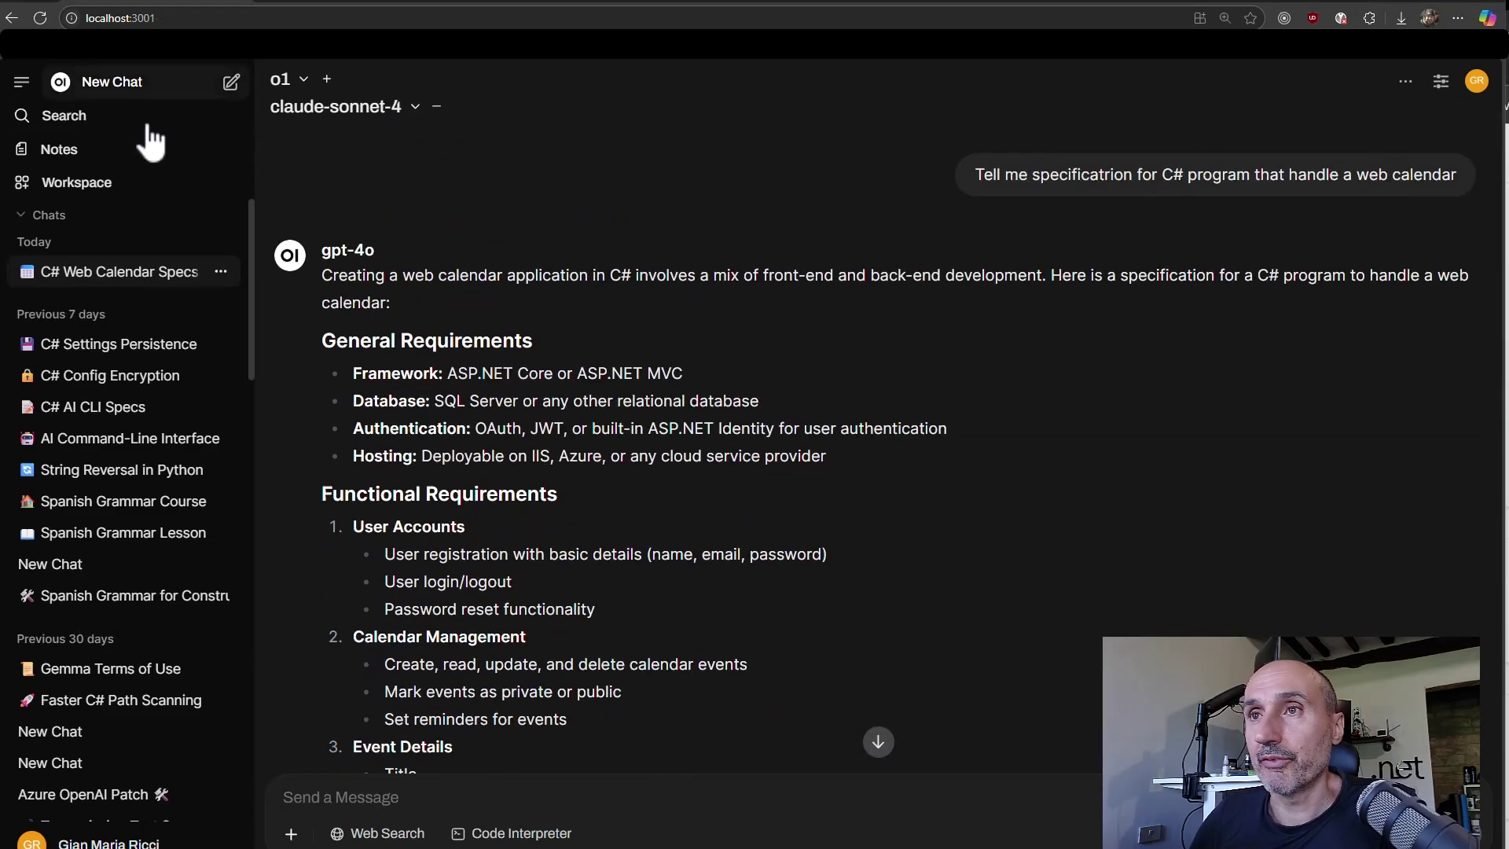
Step: Add claude-sonnet-4 as the second model alongside o1
click(327, 81)
click(371, 108)
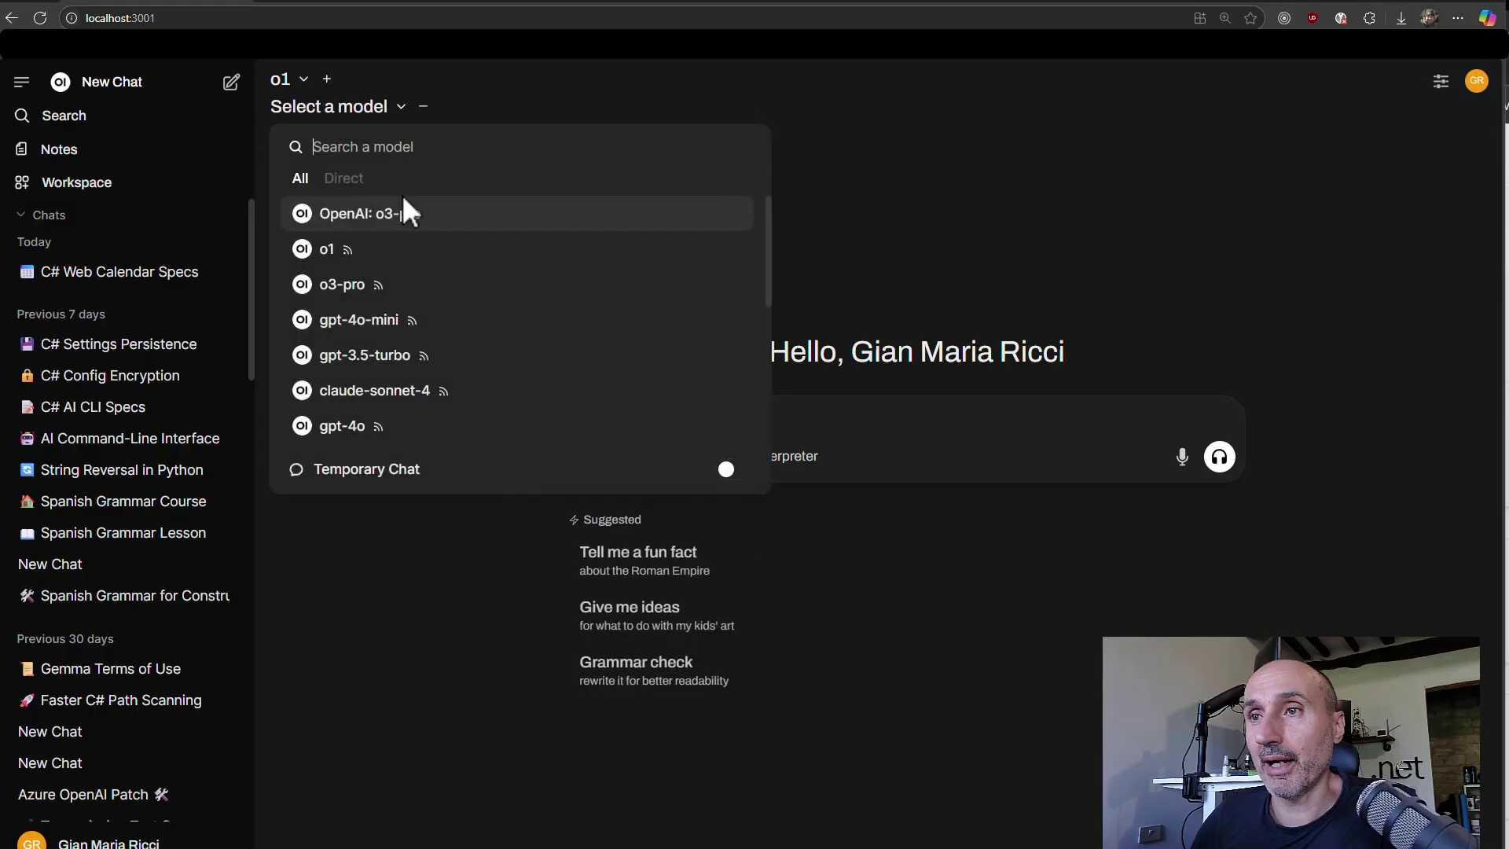
click(471, 390)
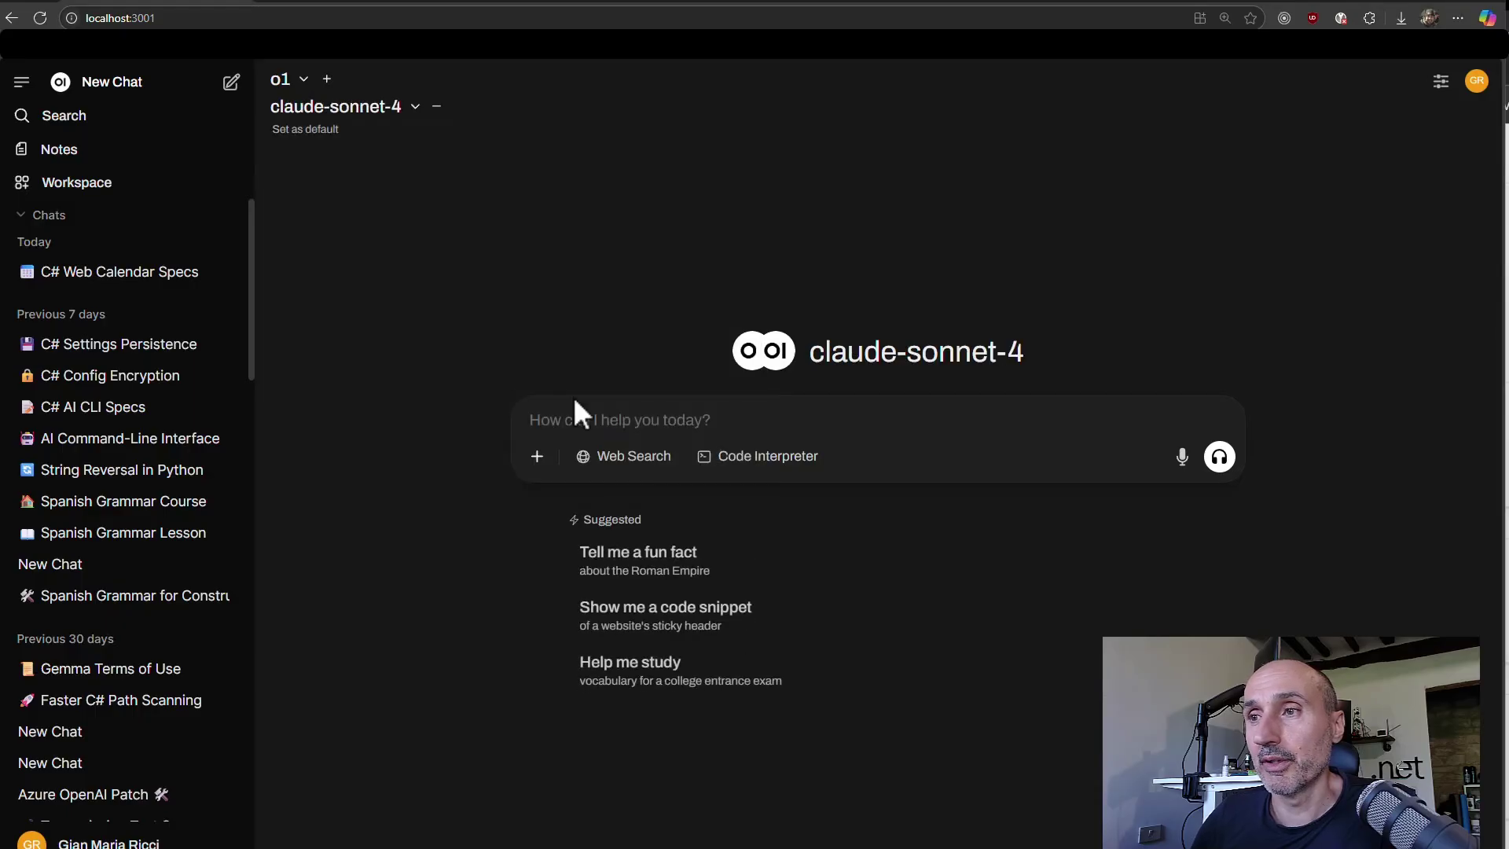
Step: Send 'Generate spec for an app that handle a calendar' to both models
text(Genera)
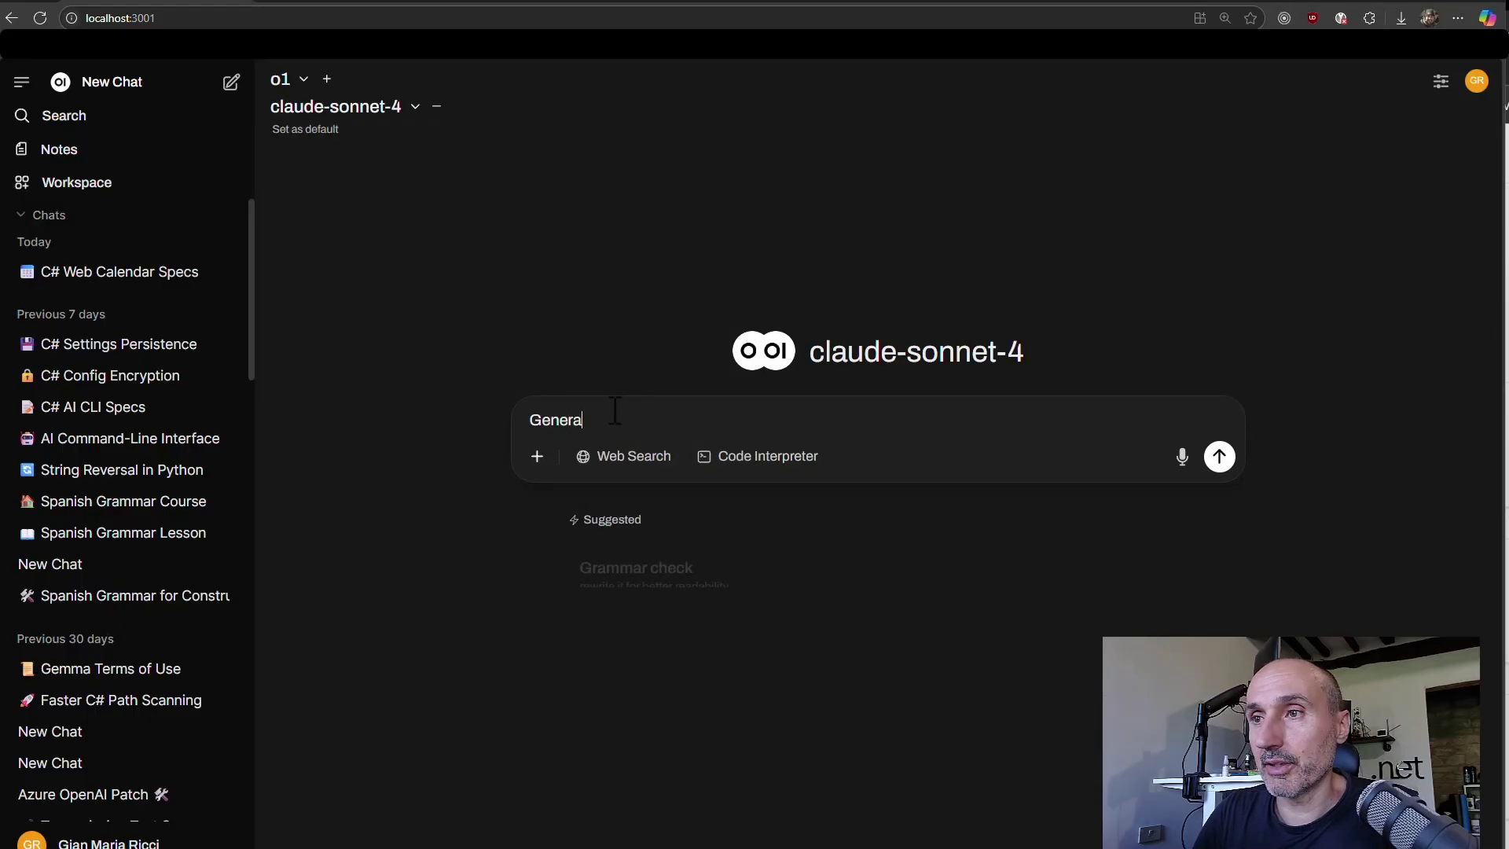
text(te spec for an app that)
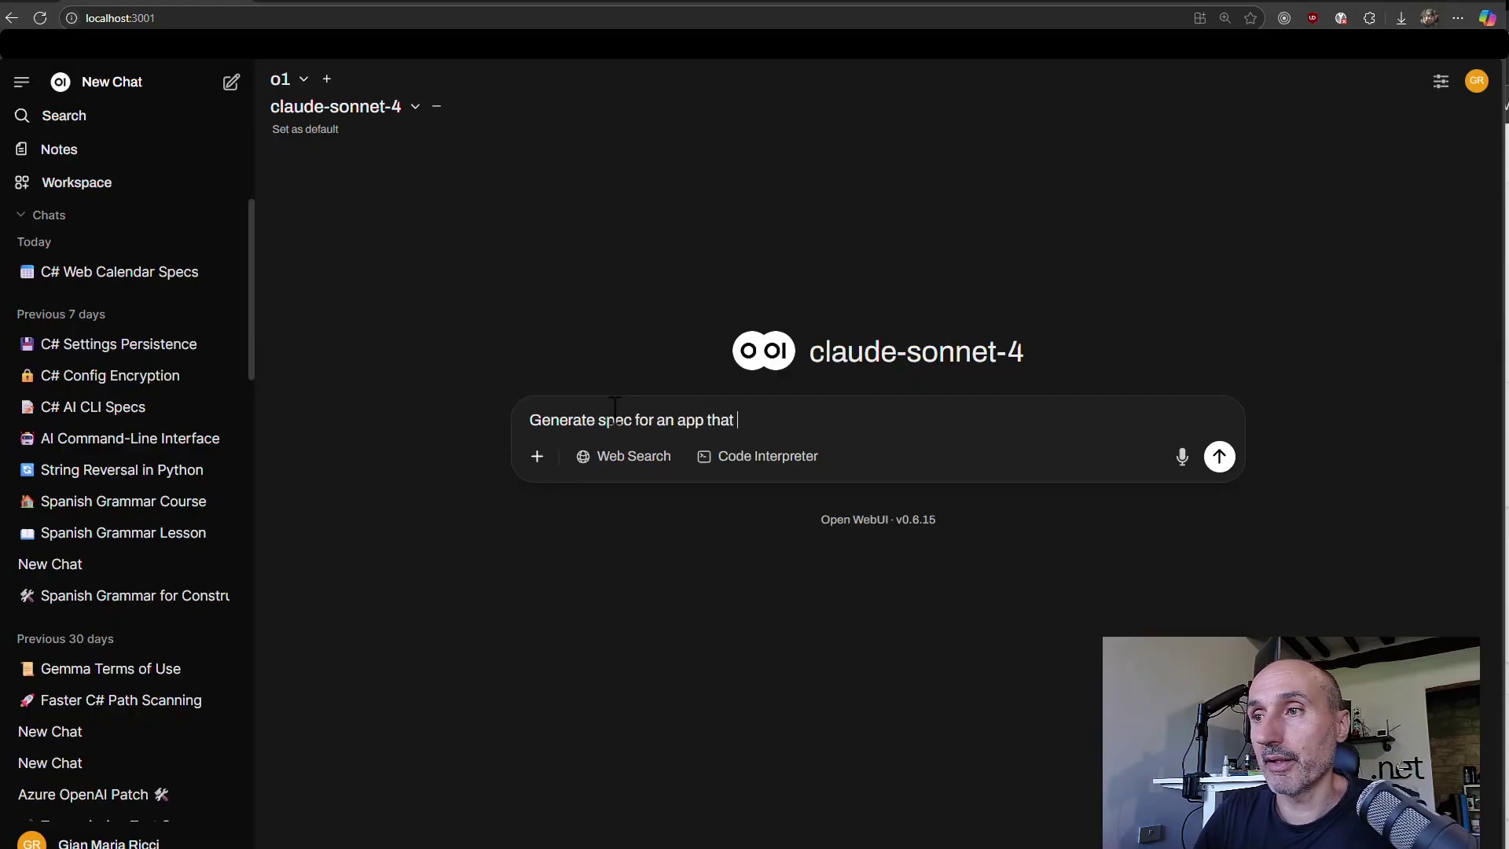
text( handle a cale)
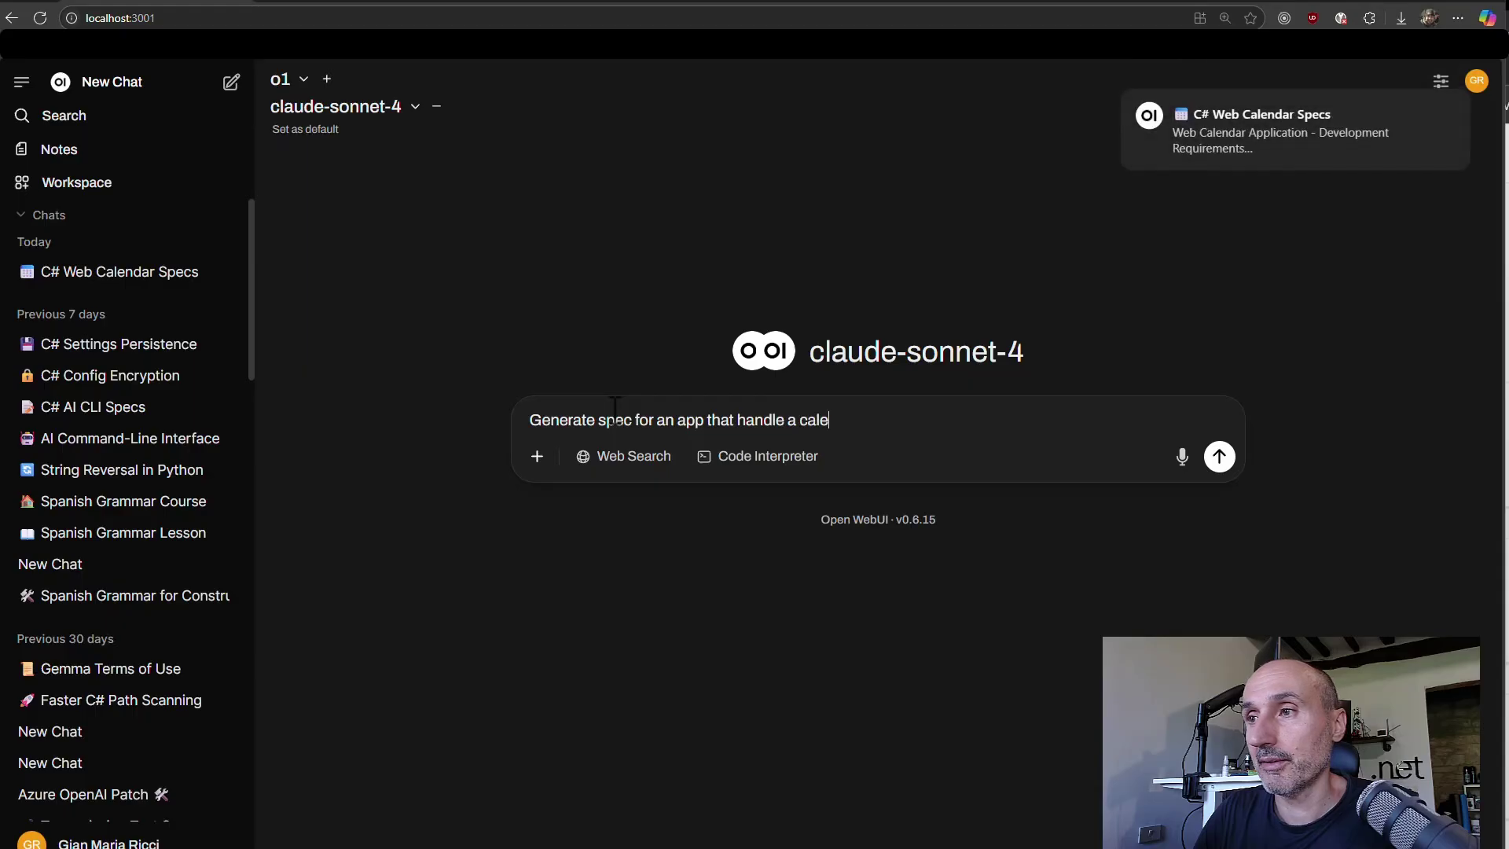
text(ndar)
key(Return)
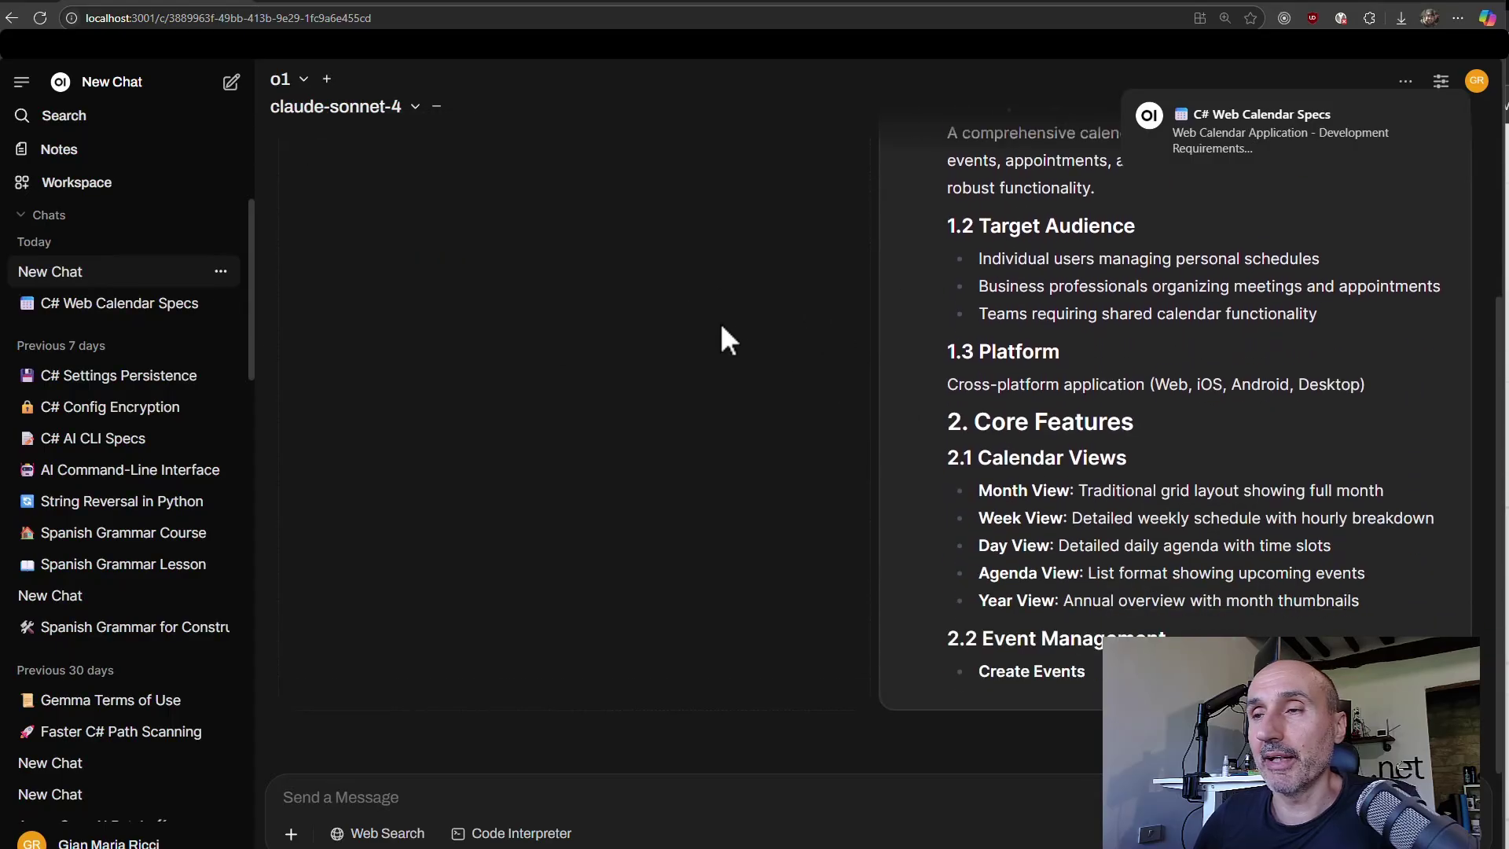
scroll(654, 315, up, 5)
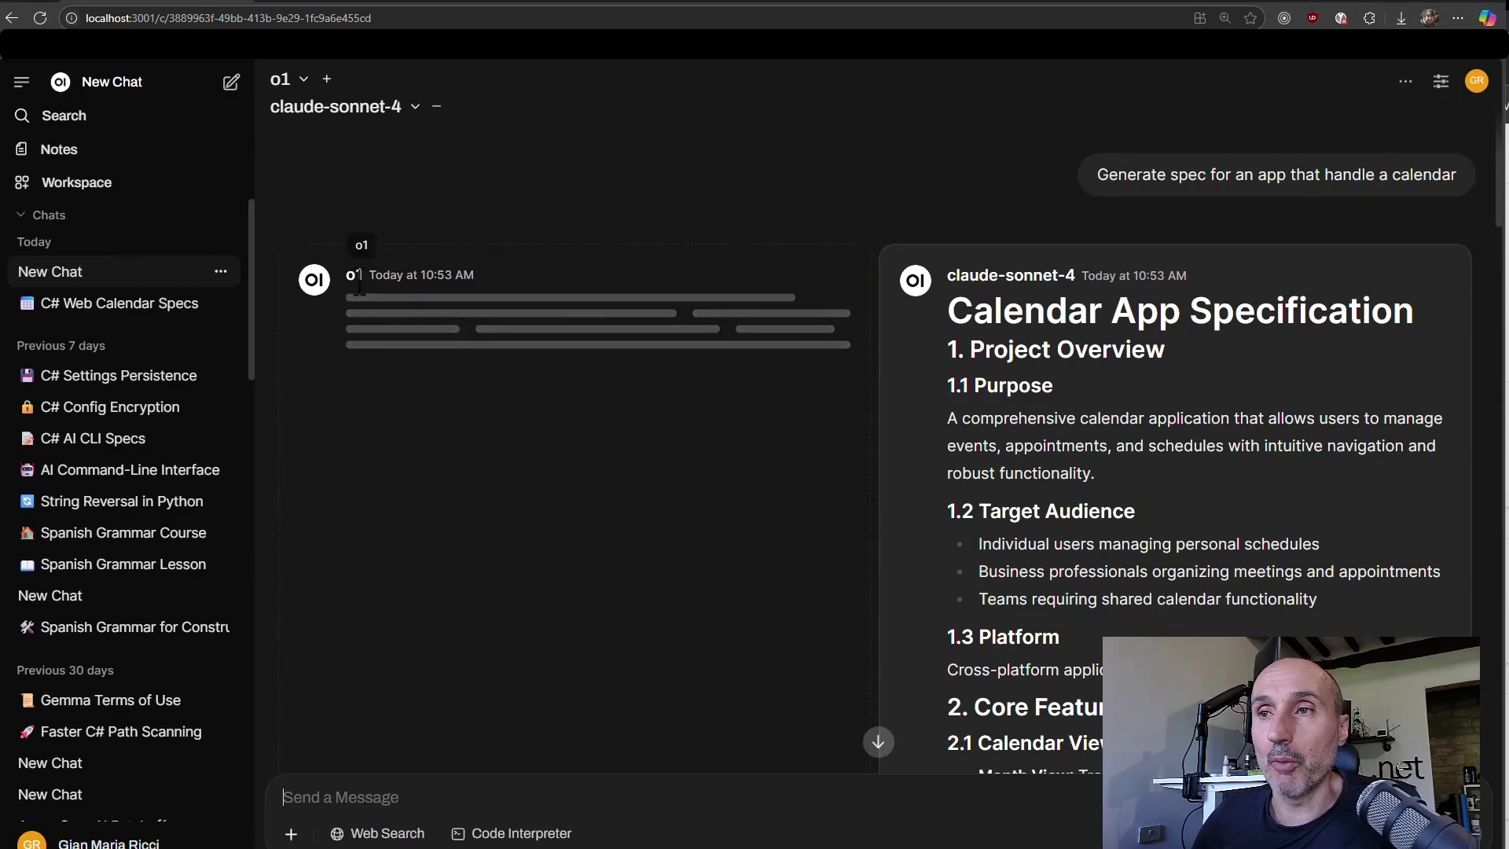
scroll(489, 318, down, 15)
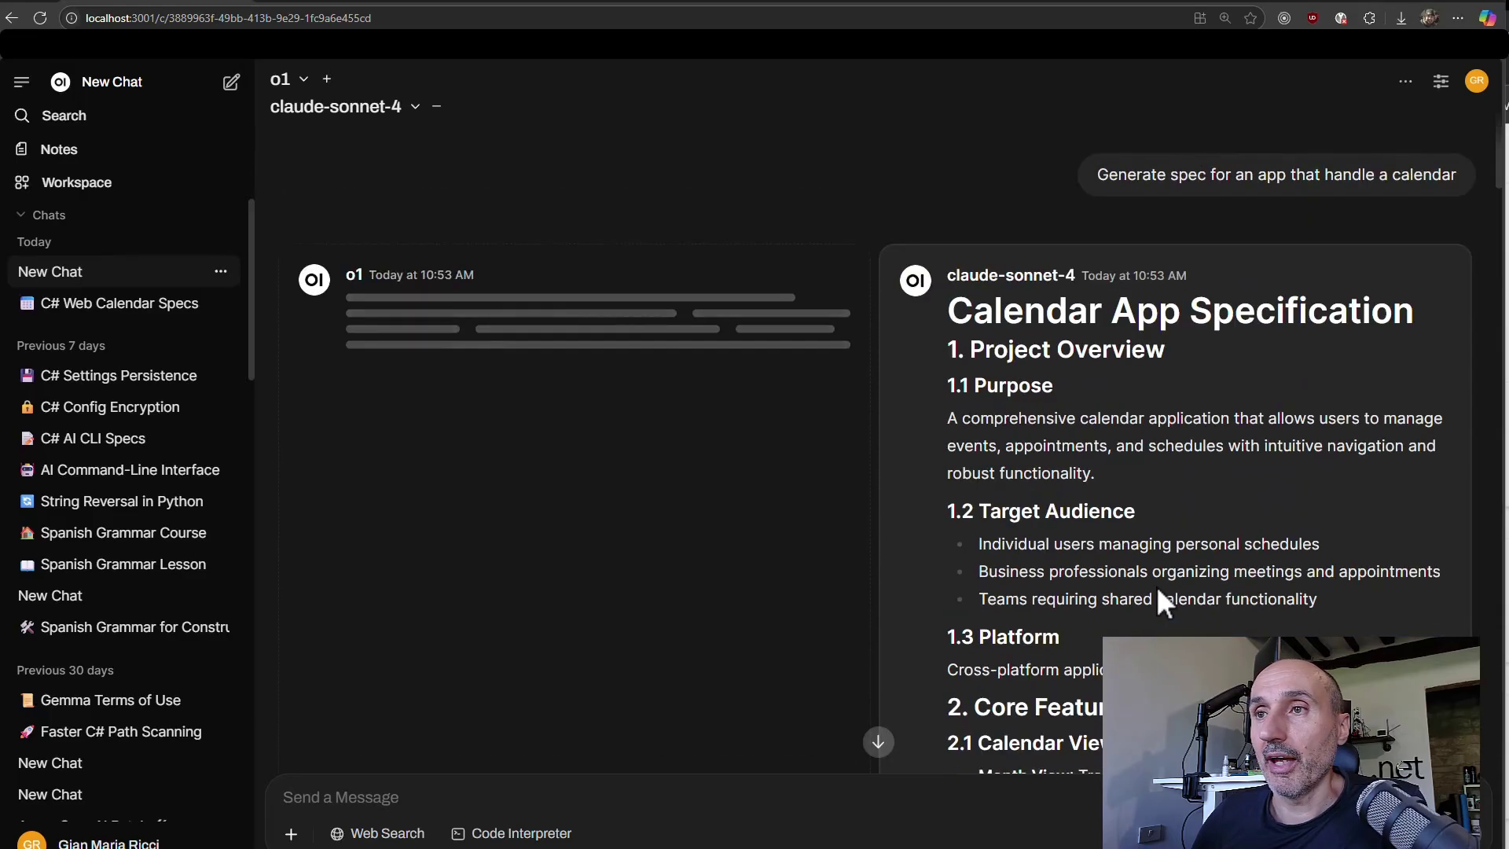
scroll(745, 320, down, 10)
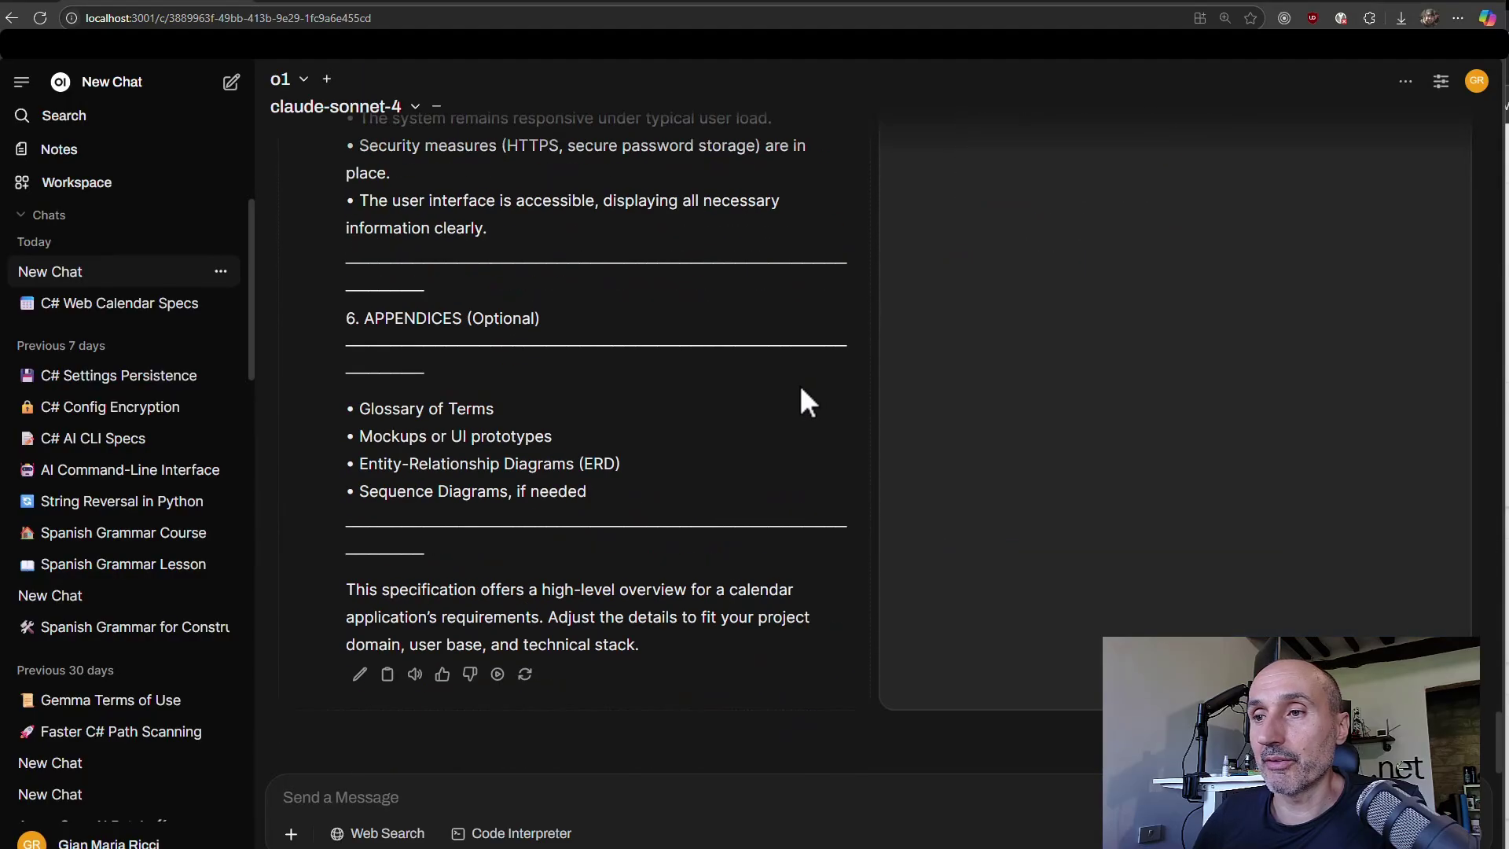
scroll(782, 510, up, 10)
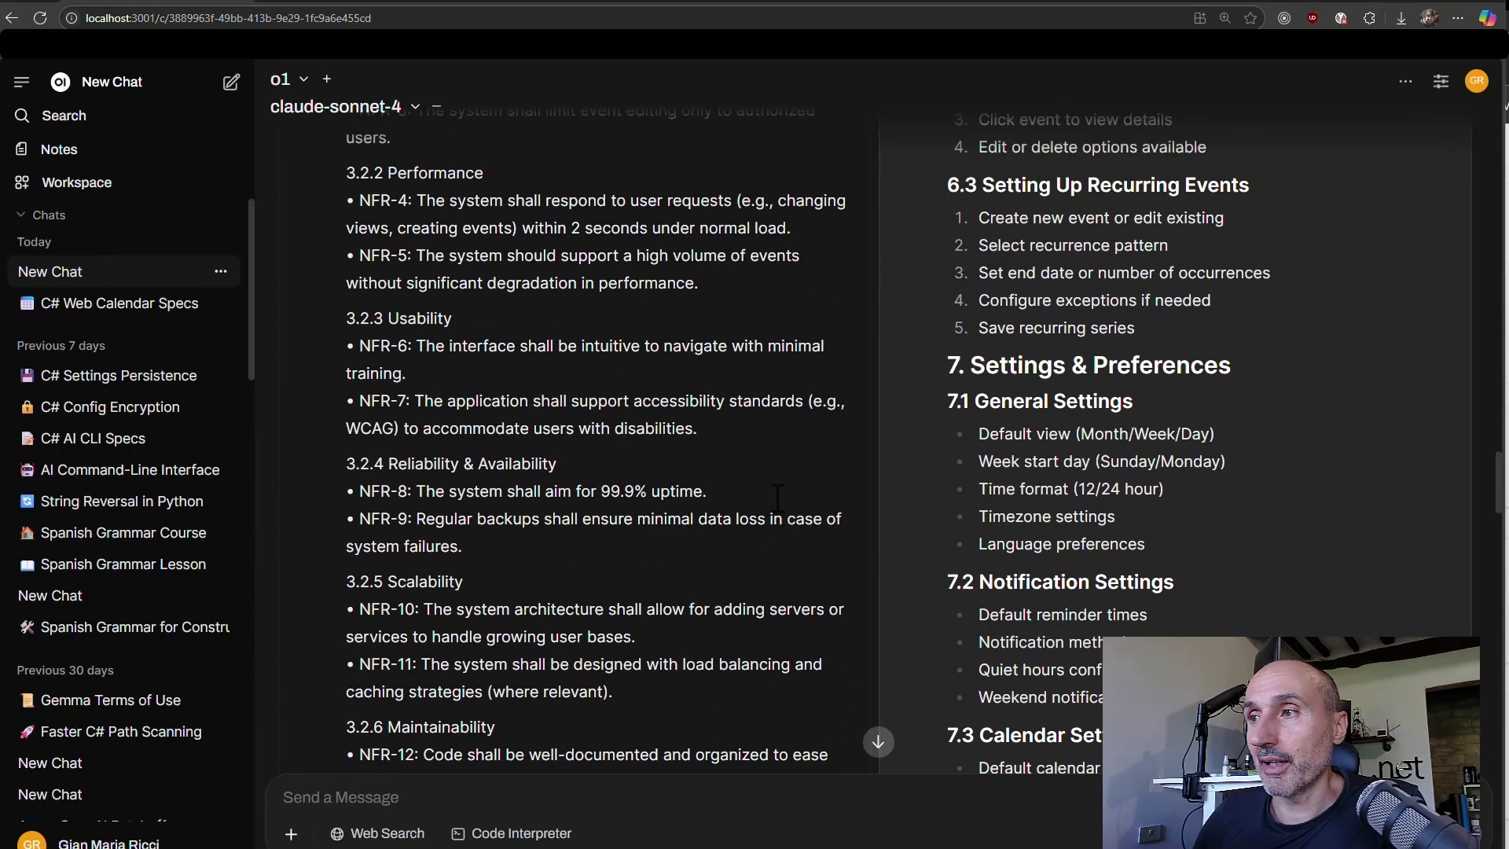
scroll(794, 497, down, 10)
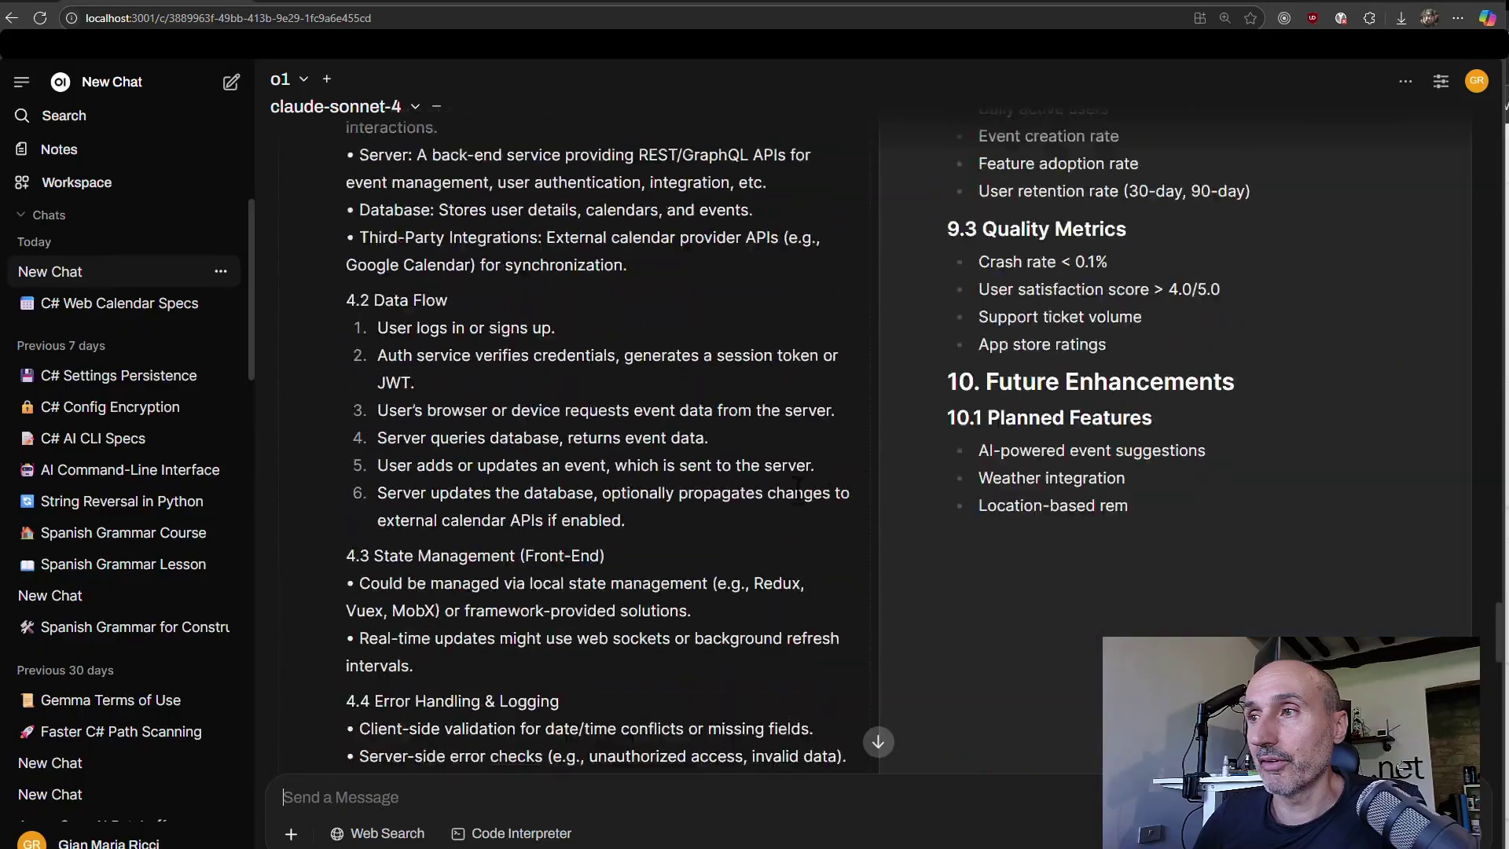
scroll(720, 385, down, 2)
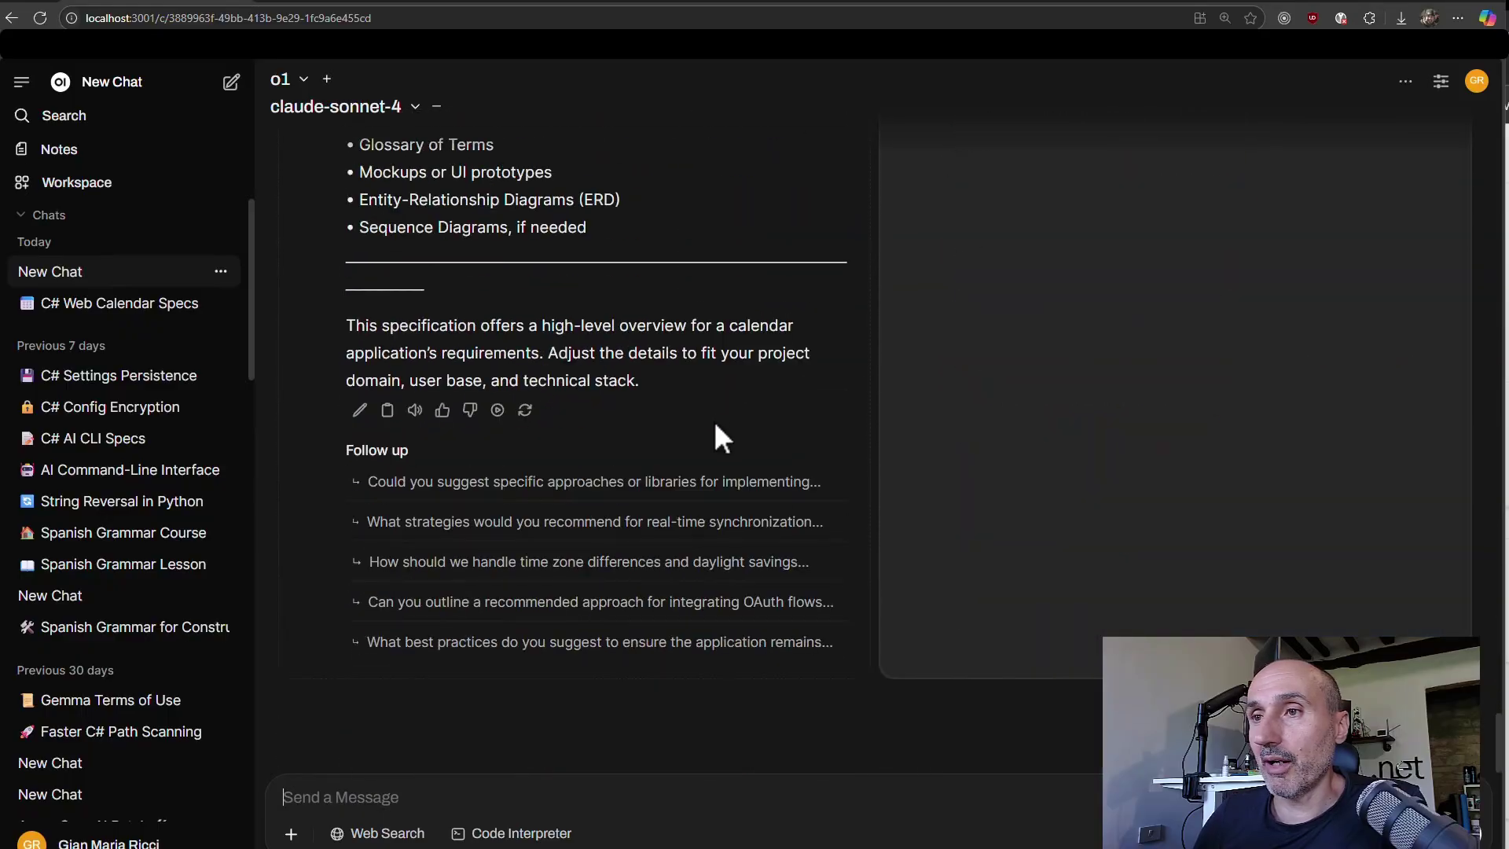
scroll(714, 421, up, 15)
scroll(714, 421, up, 15)
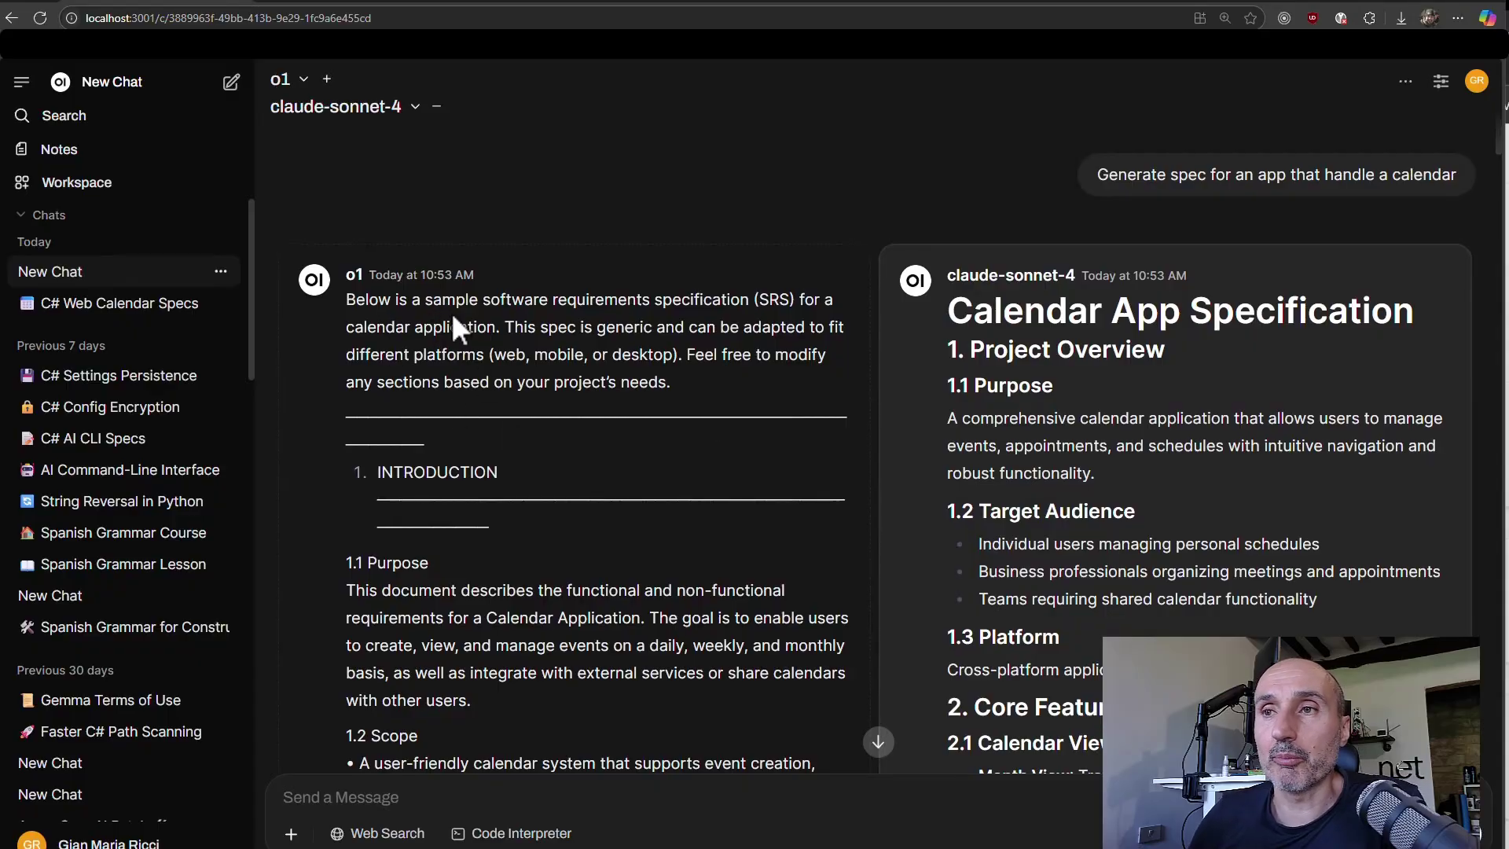
drag(356, 301, 657, 530)
scroll(657, 522, down, 15)
scroll(657, 531, down, 5)
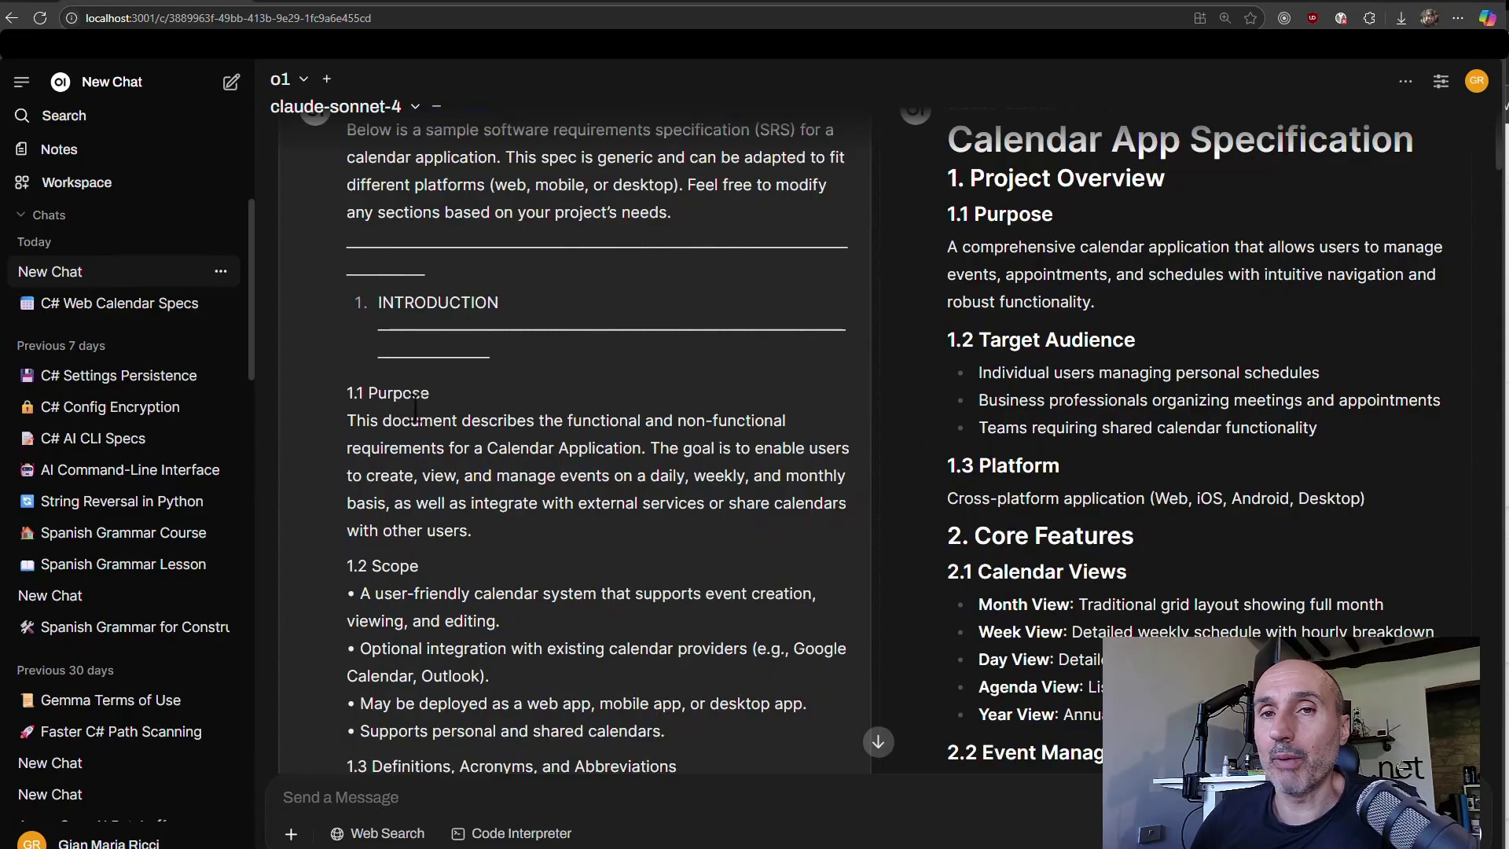
scroll(876, 427, down, 20)
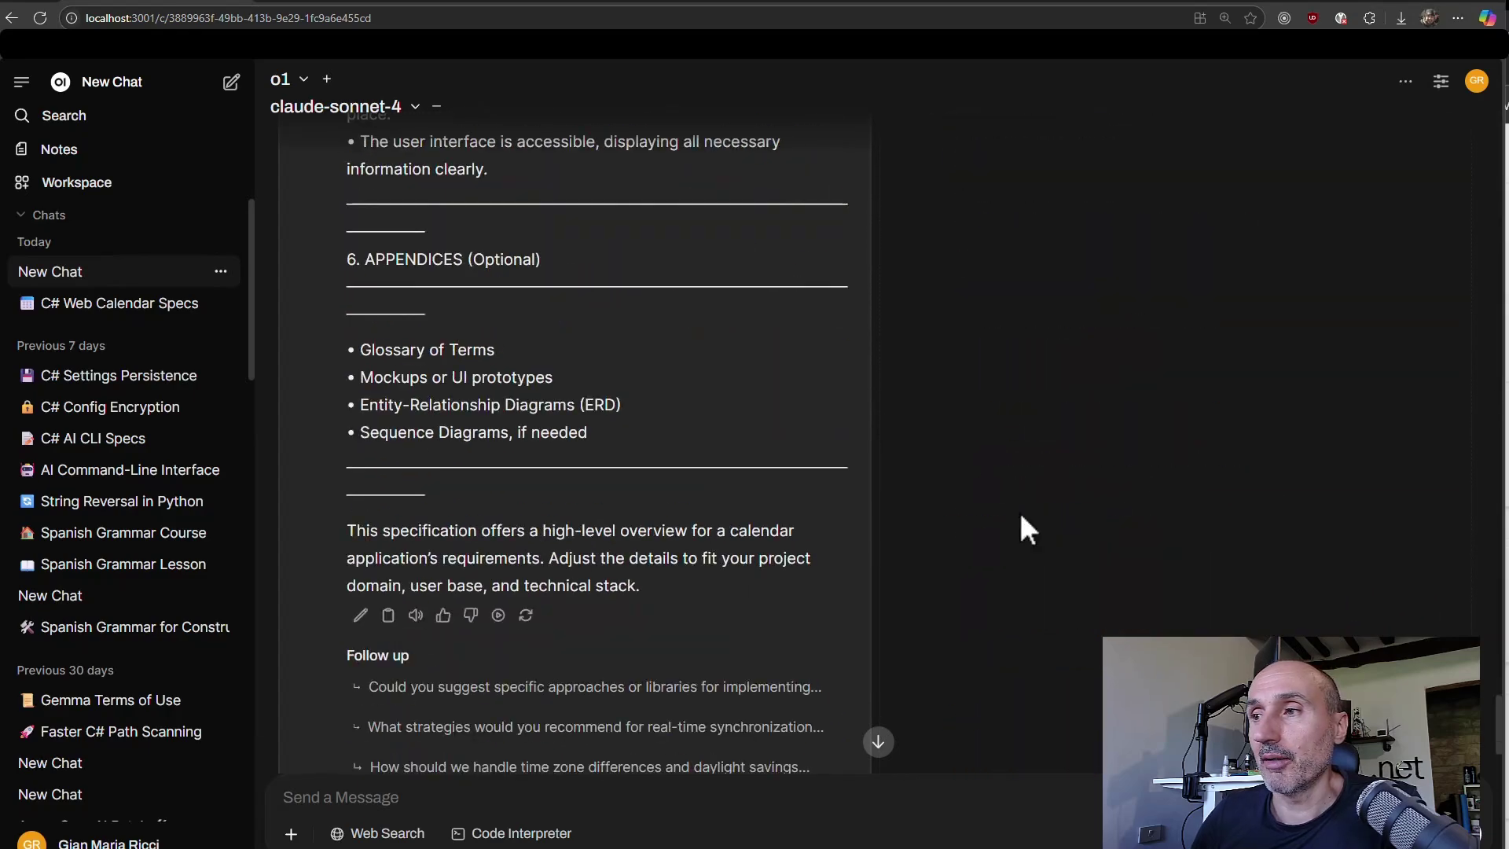
scroll(1020, 512, up, 10)
scroll(1072, 507, down, 4)
scroll(1077, 310, up, 11)
scroll(1084, 267, up, 6)
scroll(1101, 386, down, 15)
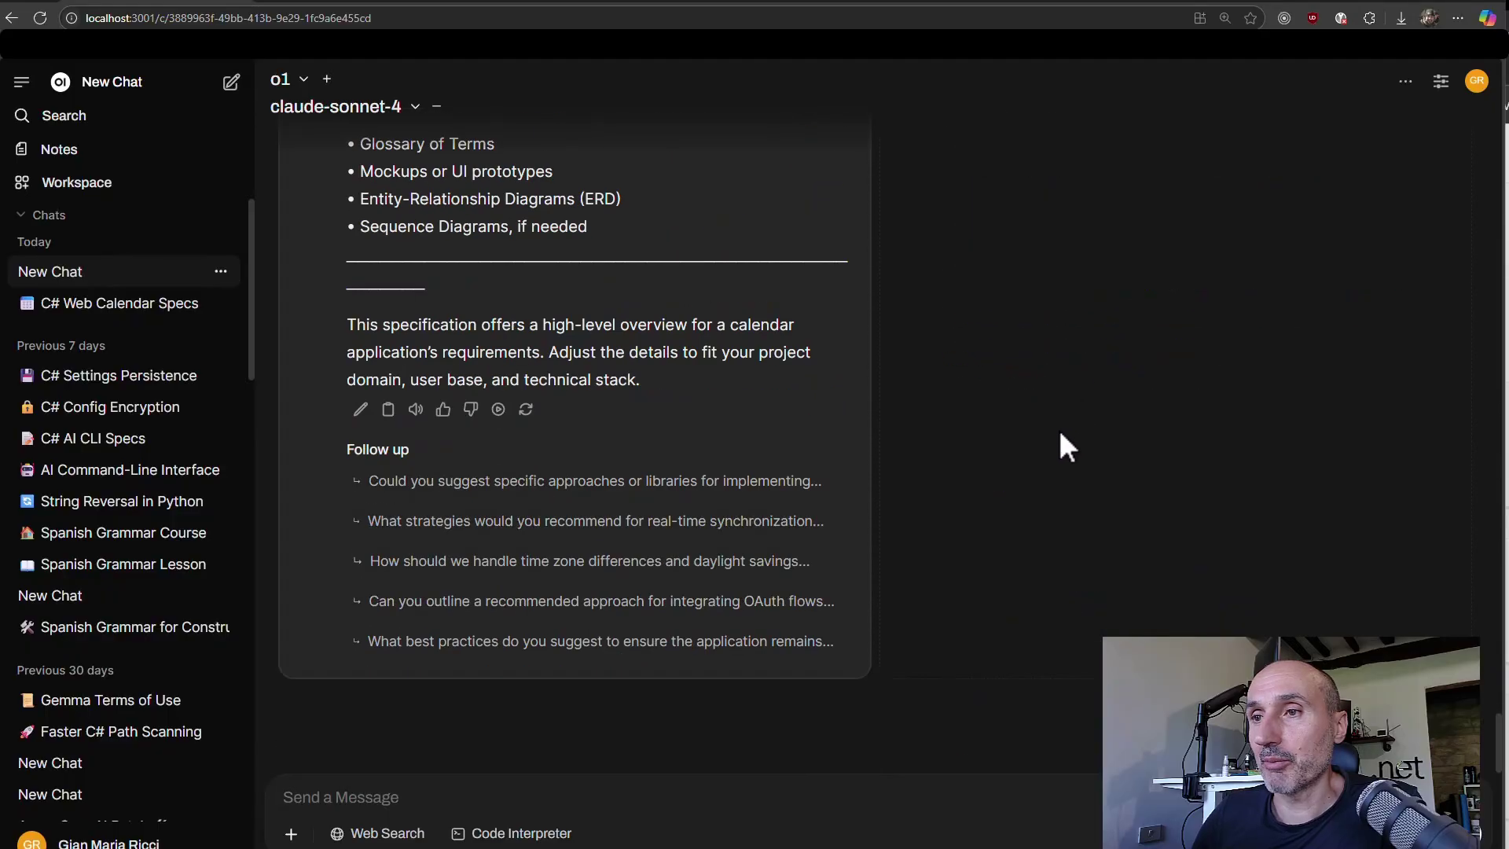